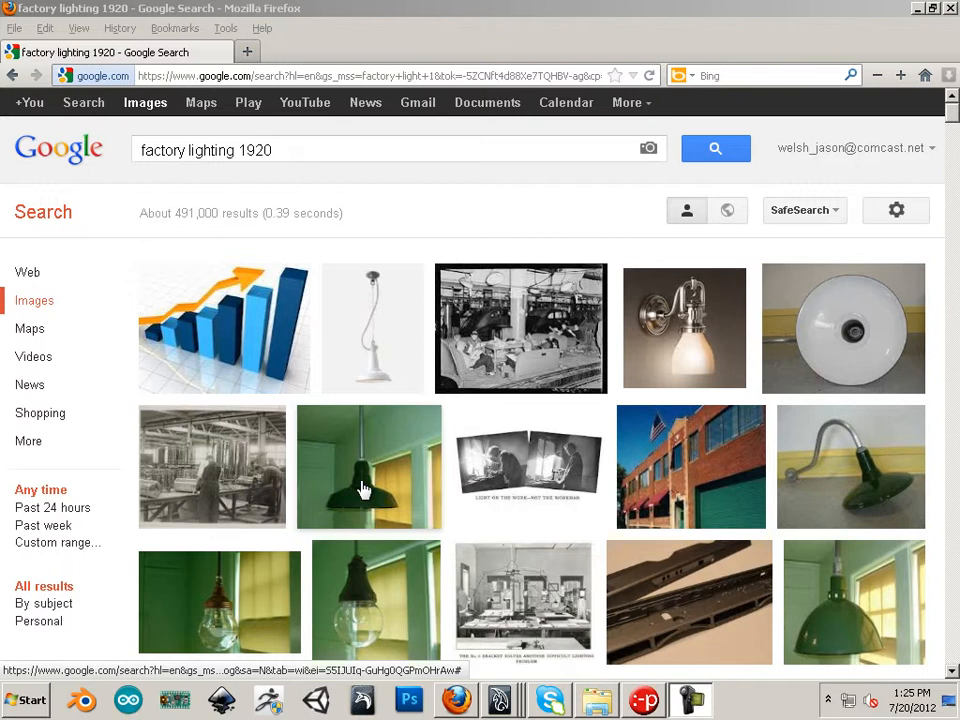
# Examine the 1920s factory lighting image results, opening the Faries task-lighting image and the Fisher Body plant photo to study lamp shapes
pyautogui.moveTo(381, 500)
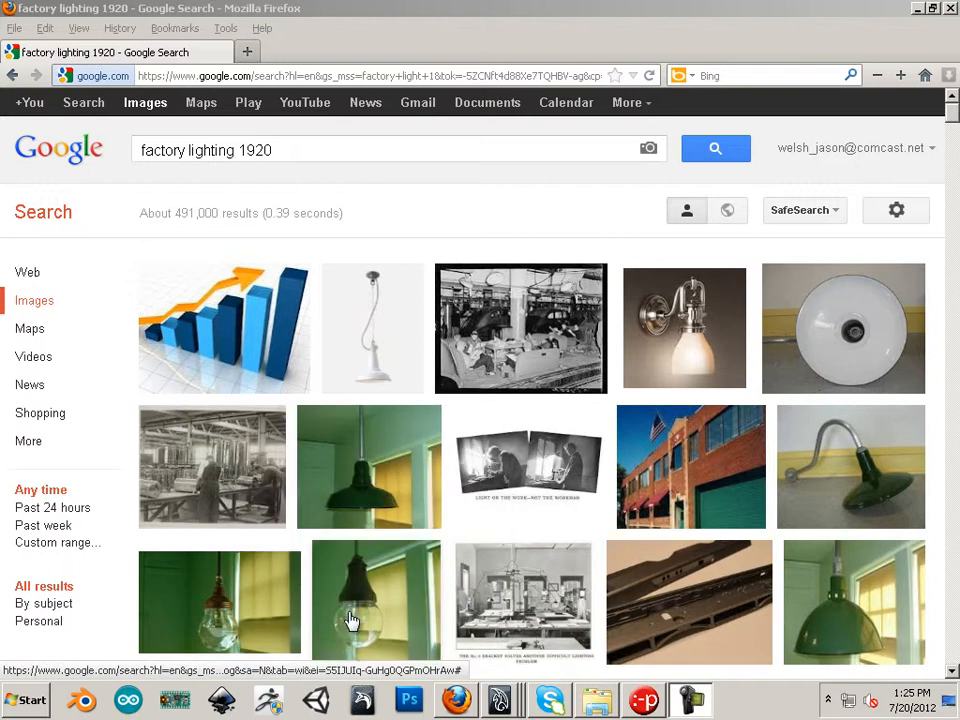
pyautogui.click(566, 595)
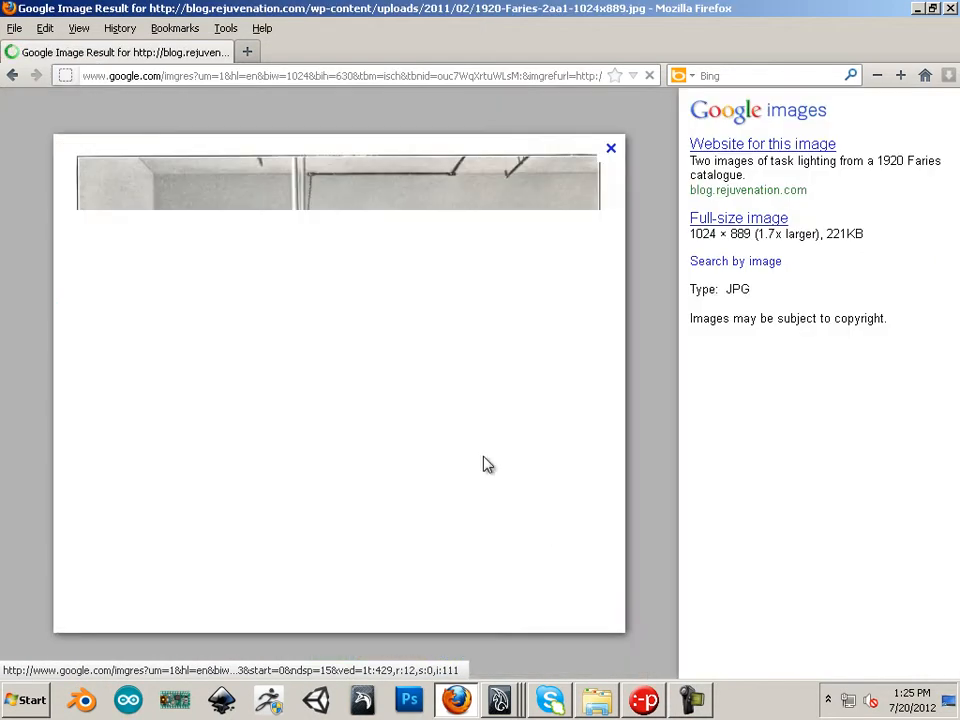
pyautogui.click(14, 75)
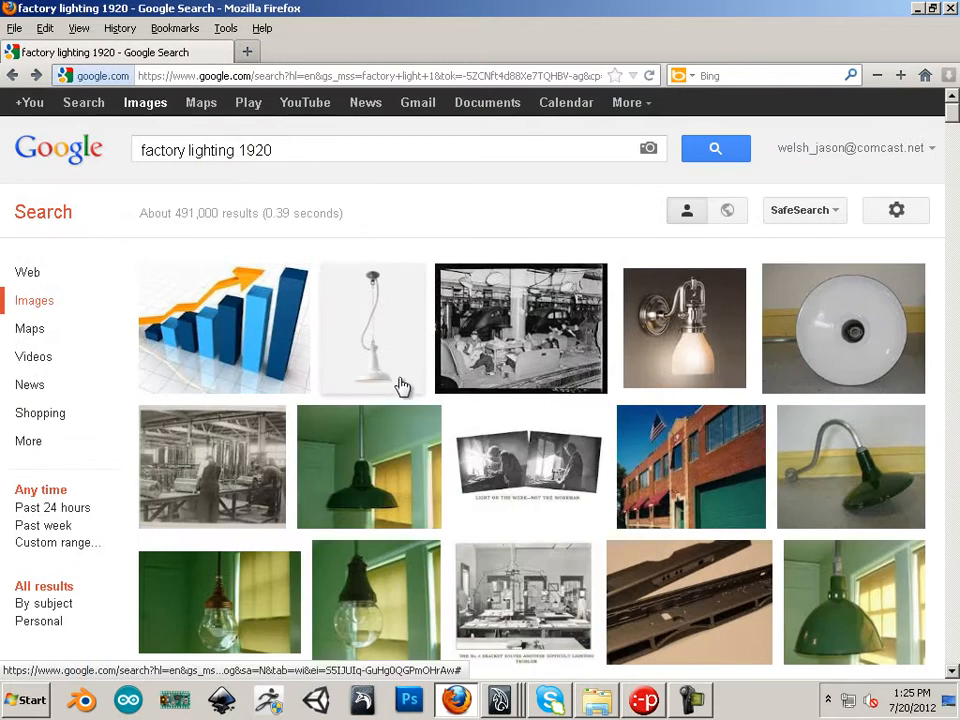
pyautogui.click(520, 313)
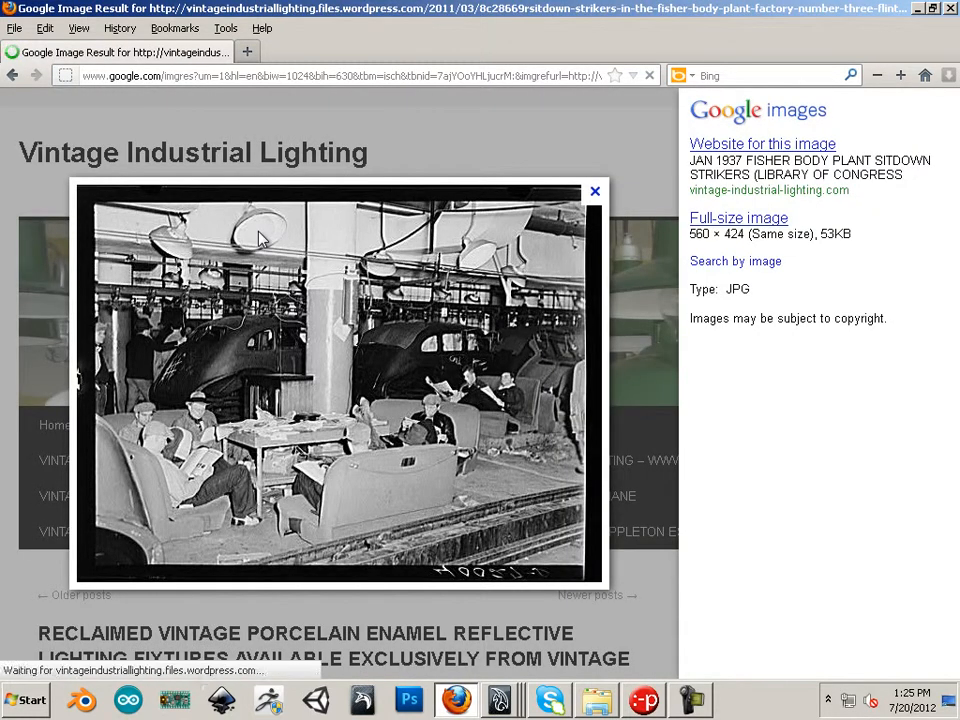
pyautogui.click(14, 75)
pyautogui.scroll(-15, 326, 328)
pyautogui.moveTo(488, 418)
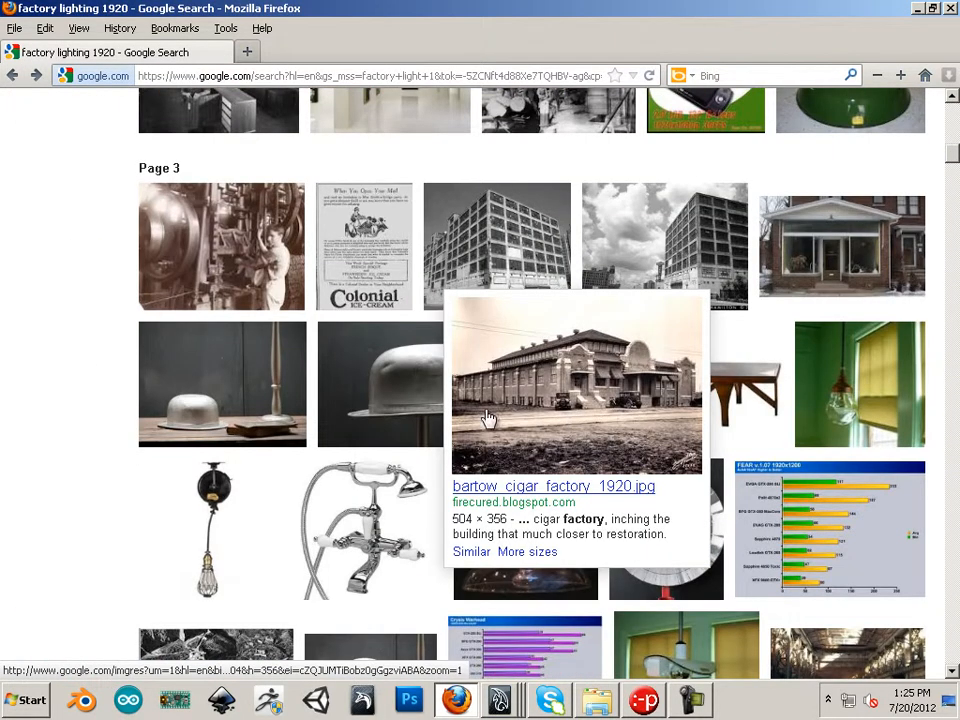
pyautogui.scroll(10, 488, 418)
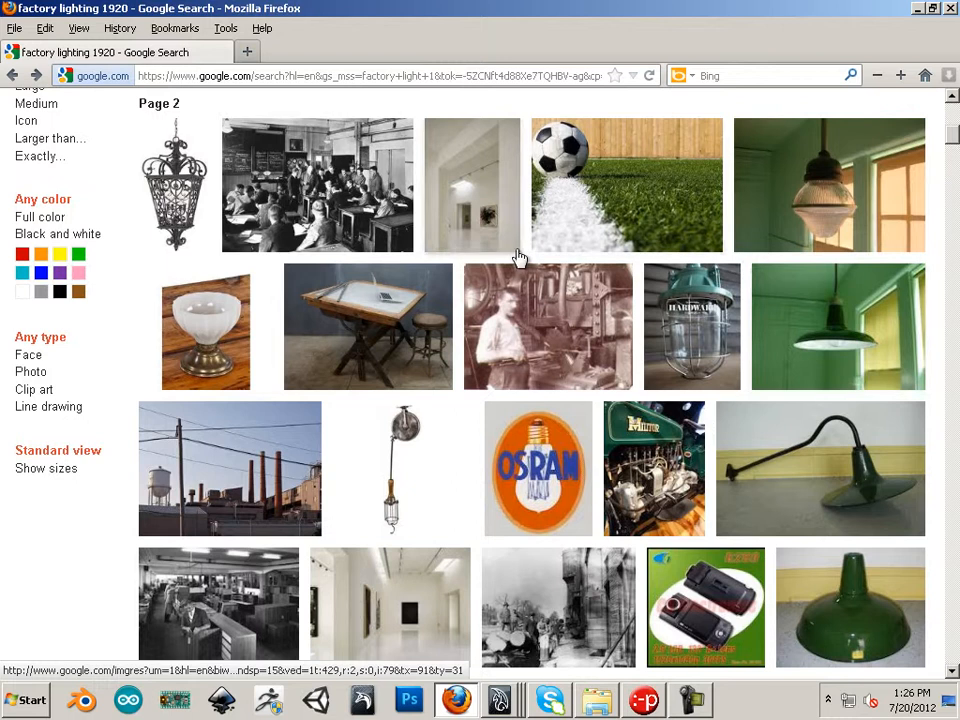
pyautogui.moveTo(519, 258)
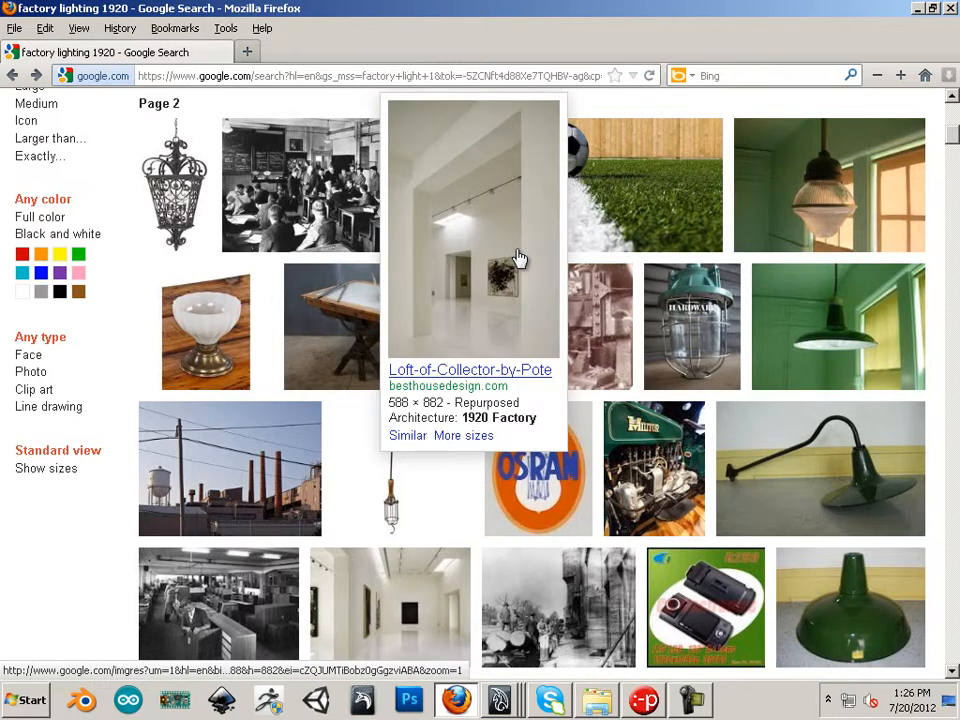
pyautogui.scroll(10, 453, 310)
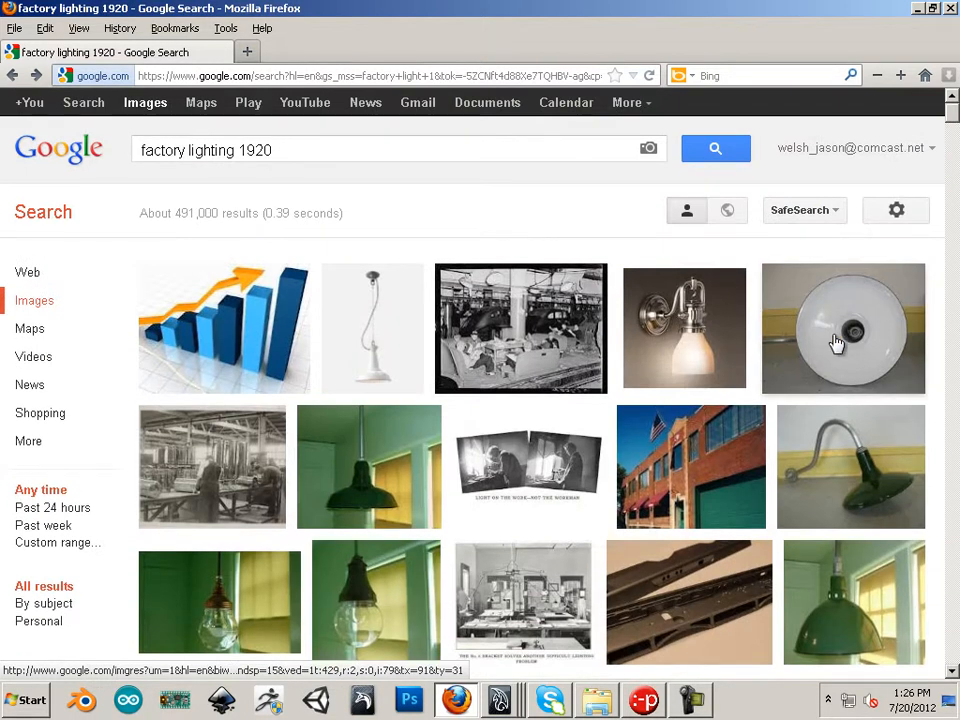
# Switch to Maya, create a polygon cube at the origin and scale it up uniformly
pyautogui.click(918, 9)
pyautogui.keyDown('alt'); pyautogui.moveTo(364, 312); pyautogui.dragTo(435, 364, button='middle'); pyautogui.keyUp('alt')
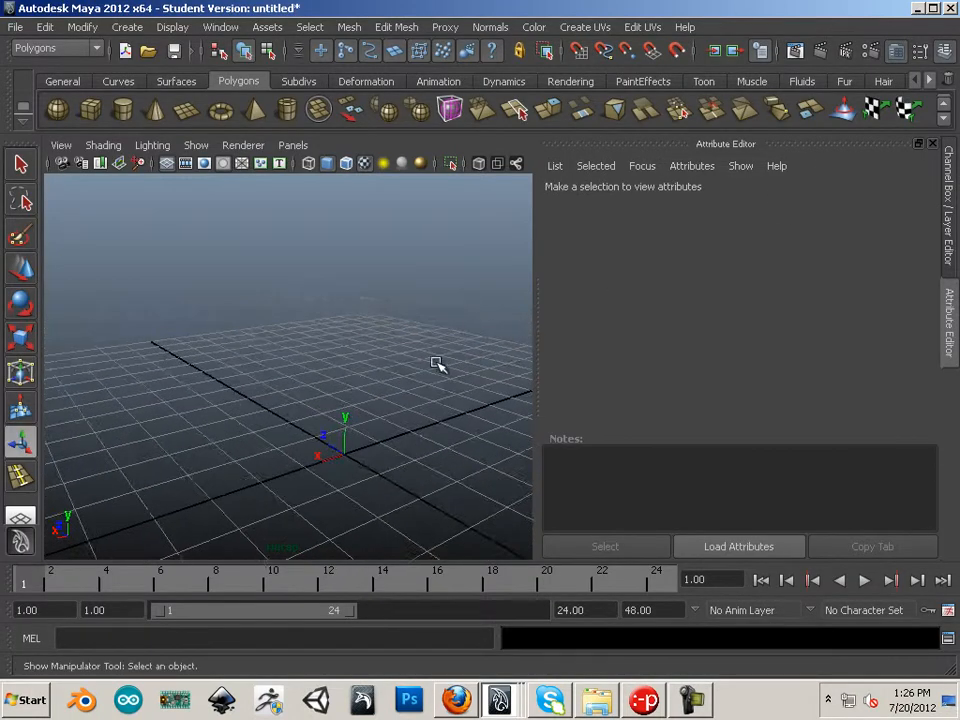
pyautogui.keyDown('alt'); pyautogui.moveTo(435, 364); pyautogui.dragTo(426, 381); pyautogui.keyUp('alt')
pyautogui.keyDown('alt'); pyautogui.moveTo(426, 381); pyautogui.dragTo(376, 317, button='middle'); pyautogui.keyUp('alt')
pyautogui.keyDown('alt'); pyautogui.moveTo(376, 317); pyautogui.dragTo(394, 320, button='right'); pyautogui.keyUp('alt')
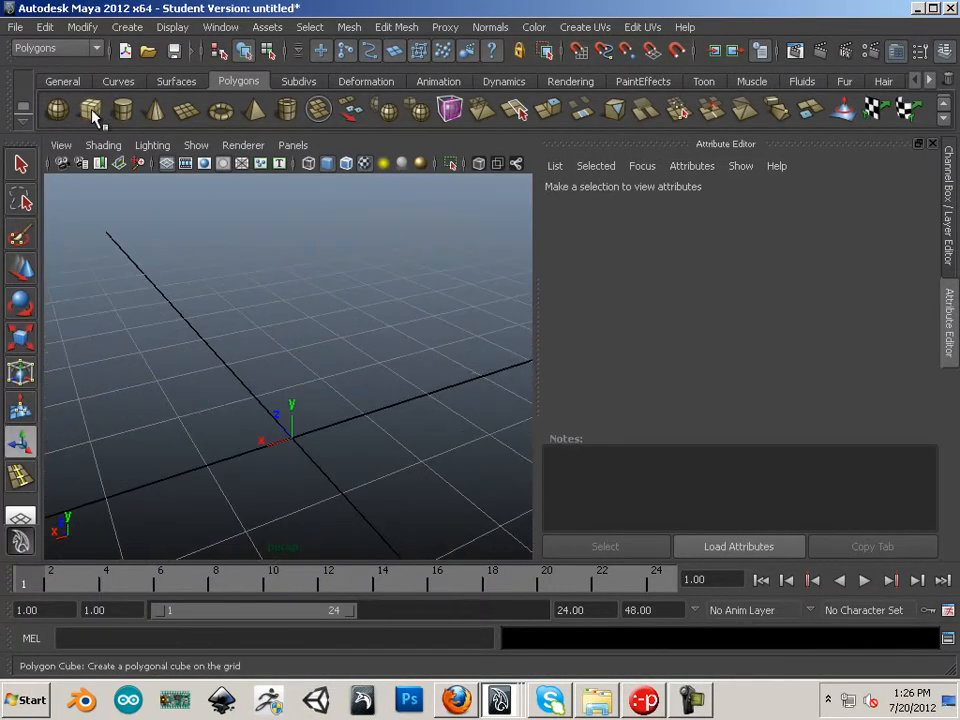
pyautogui.click(91, 110)
pyautogui.click(22, 341)
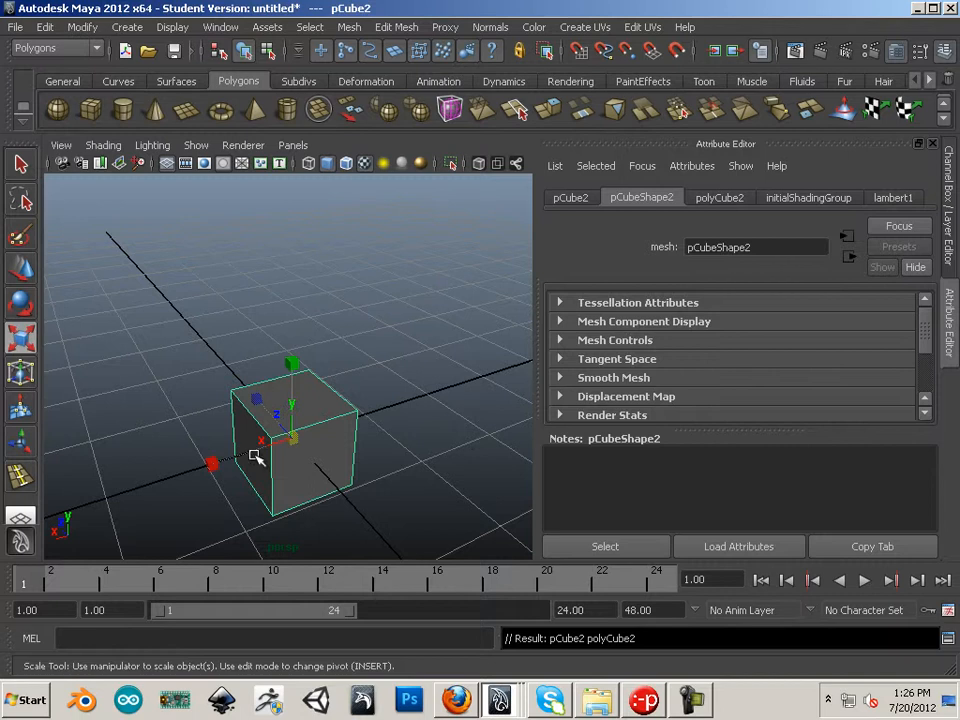
pyautogui.moveTo(296, 439); pyautogui.dragTo(322, 460)
# Move the cube straight up so it sits above the grid
pyautogui.keyDown('alt'); pyautogui.moveTo(292, 458); pyautogui.dragTo(269, 396); pyautogui.keyUp('alt')
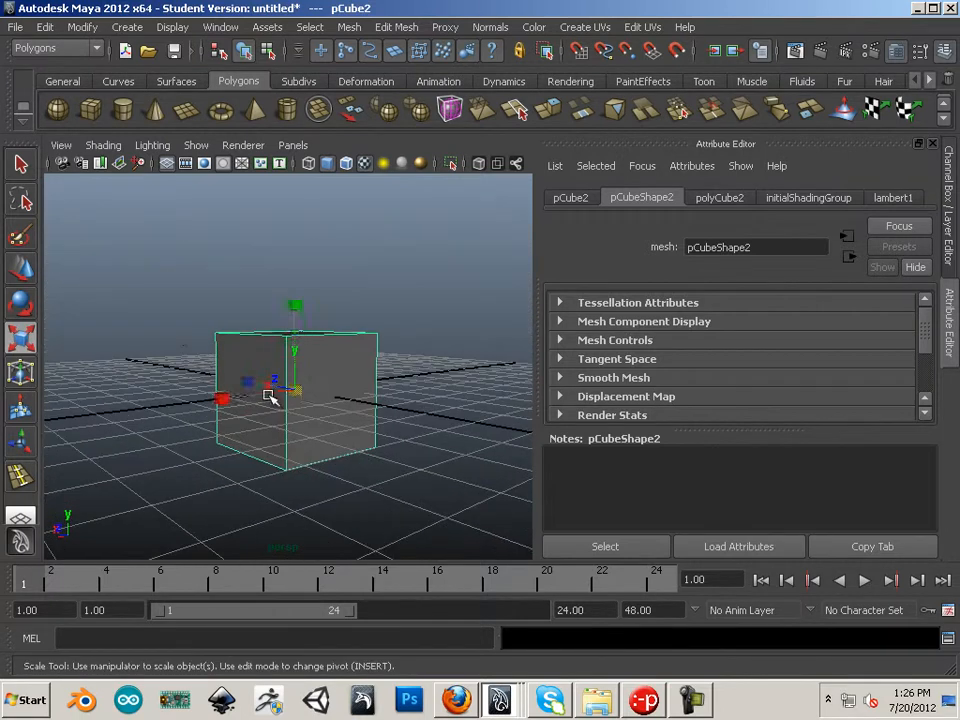
pyautogui.click(31, 273)
pyautogui.moveTo(290, 346); pyautogui.dragTo(313, 344)
# Select the cube's bottom face and scale it up to flare the cube into a truncated pyramid
pyautogui.moveTo(307, 331); pyautogui.dragTo(307, 375, button='right')
pyautogui.click(313, 322)
pyautogui.keyDown('alt'); pyautogui.moveTo(410, 376); pyautogui.dragTo(76, 352, button='right'); pyautogui.keyUp('alt')
pyautogui.press('r')
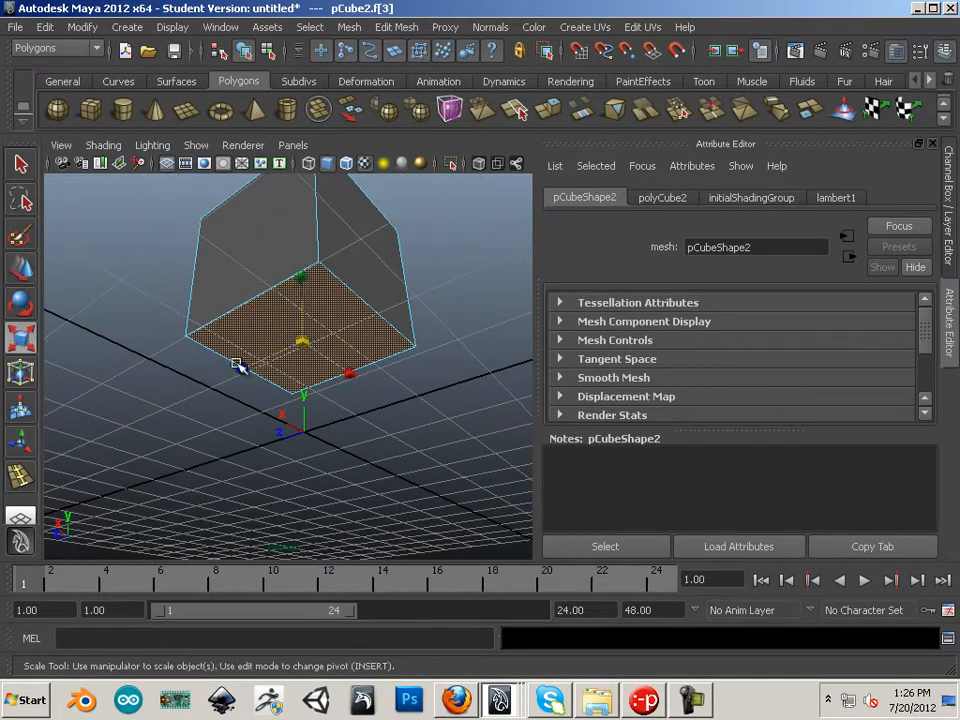
pyautogui.moveTo(296, 343); pyautogui.dragTo(426, 371)
pyautogui.keyDown('alt'); pyautogui.moveTo(360, 350); pyautogui.dragTo(349, 416); pyautogui.keyUp('alt')
pyautogui.moveTo(349, 360); pyautogui.dragTo(349, 407, button='right')
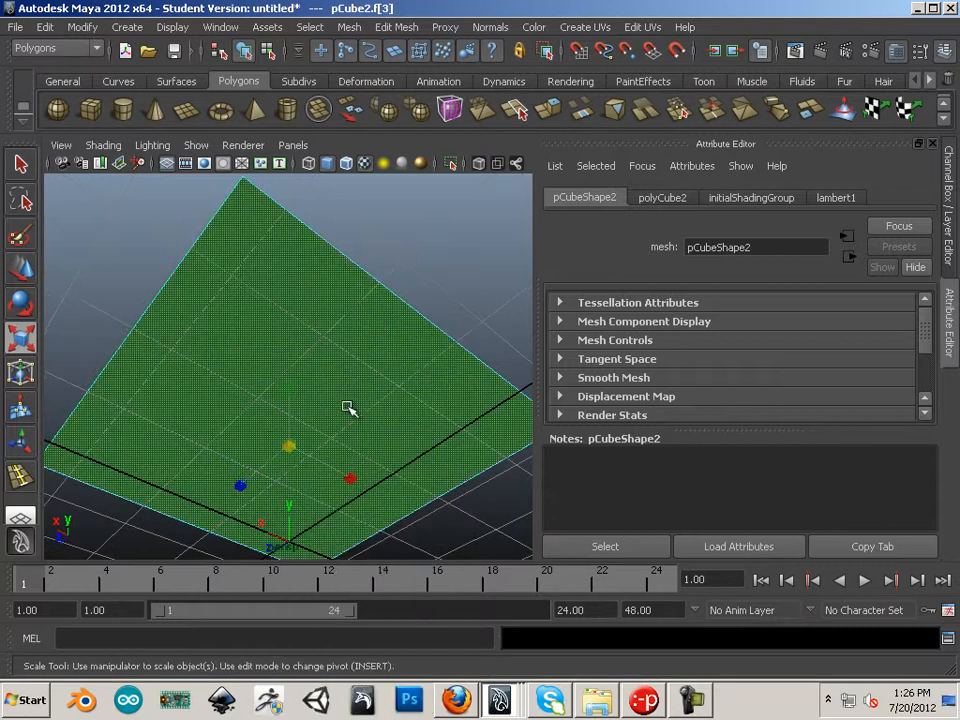
pyautogui.keyDown('alt'); pyautogui.moveTo(407, 437); pyautogui.dragTo(316, 320); pyautogui.keyUp('alt')
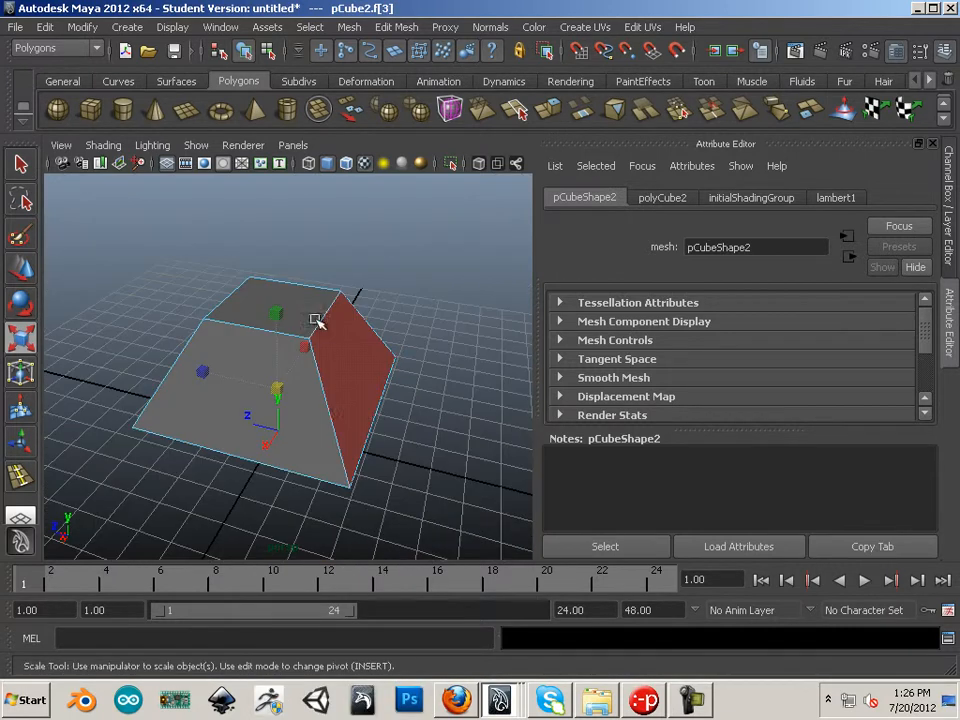
# Extrude the top face in place, then apply Smooth to the whole mesh
pyautogui.keyDown('alt'); pyautogui.moveTo(302, 403); pyautogui.dragTo(317, 371); pyautogui.keyUp('alt')
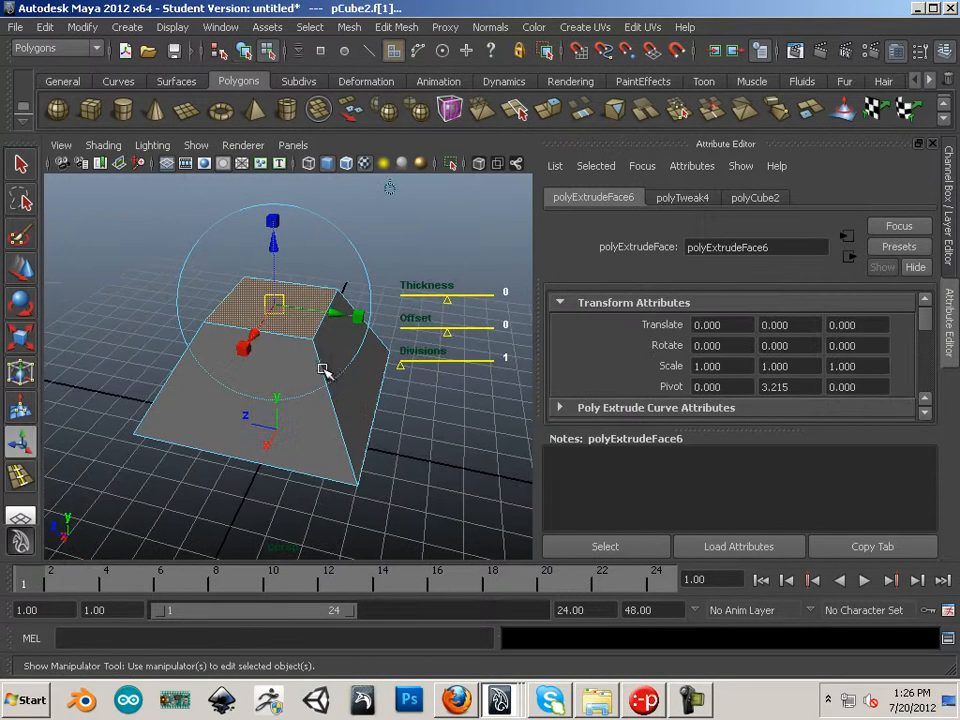
pyautogui.moveTo(324, 358); pyautogui.dragTo(338, 337, button='right')
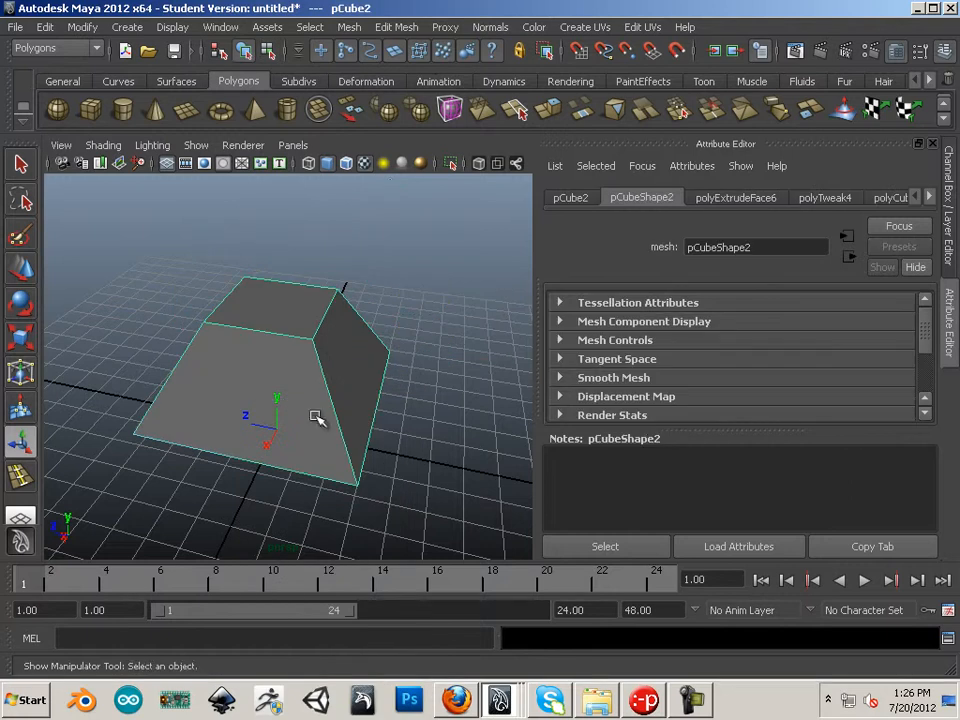
pyautogui.click(353, 29)
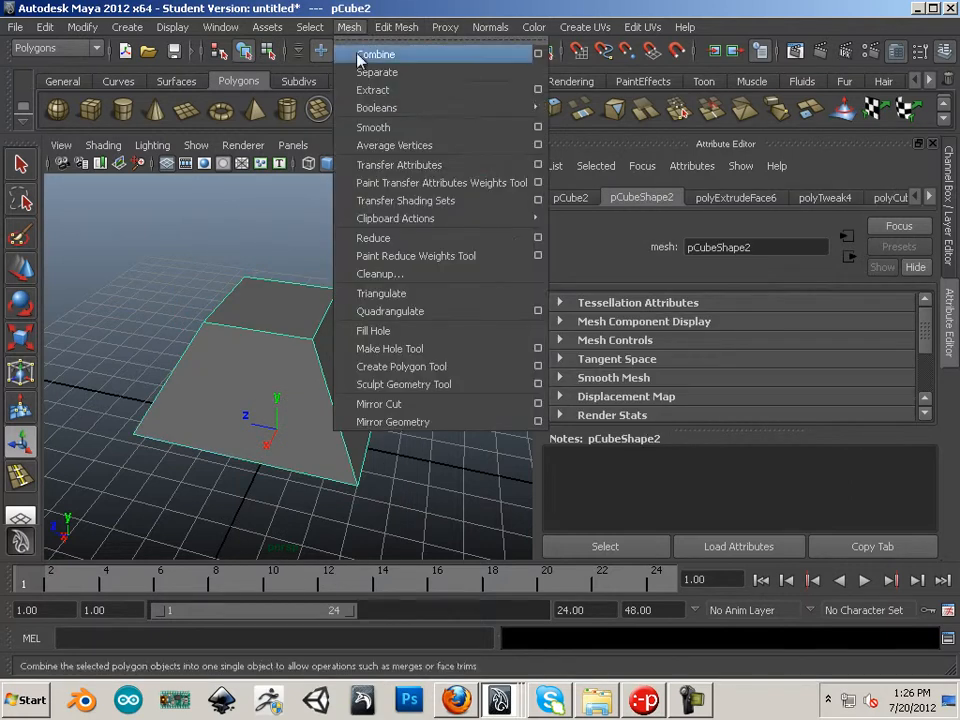
pyautogui.click(380, 126)
pyautogui.keyDown('alt'); pyautogui.moveTo(318, 376); pyautogui.dragTo(386, 347); pyautogui.keyUp('alt')
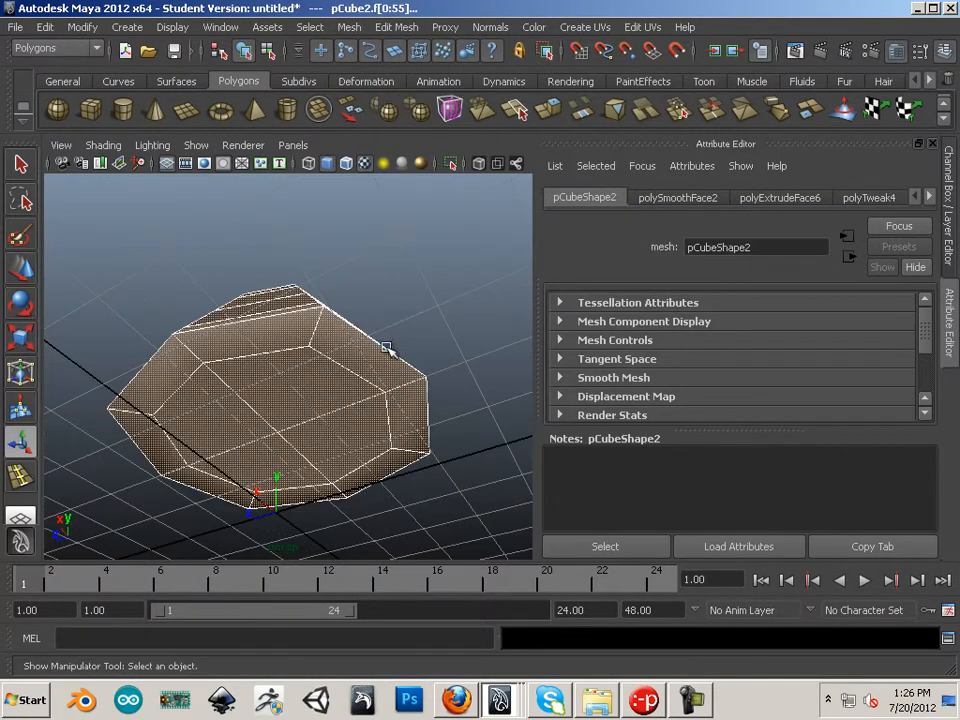
# Select the four faces on the smoothed mesh's underside and scale them outward slightly
pyautogui.moveTo(328, 364); pyautogui.dragTo(330, 390, button='right')
pyautogui.click(330, 390)
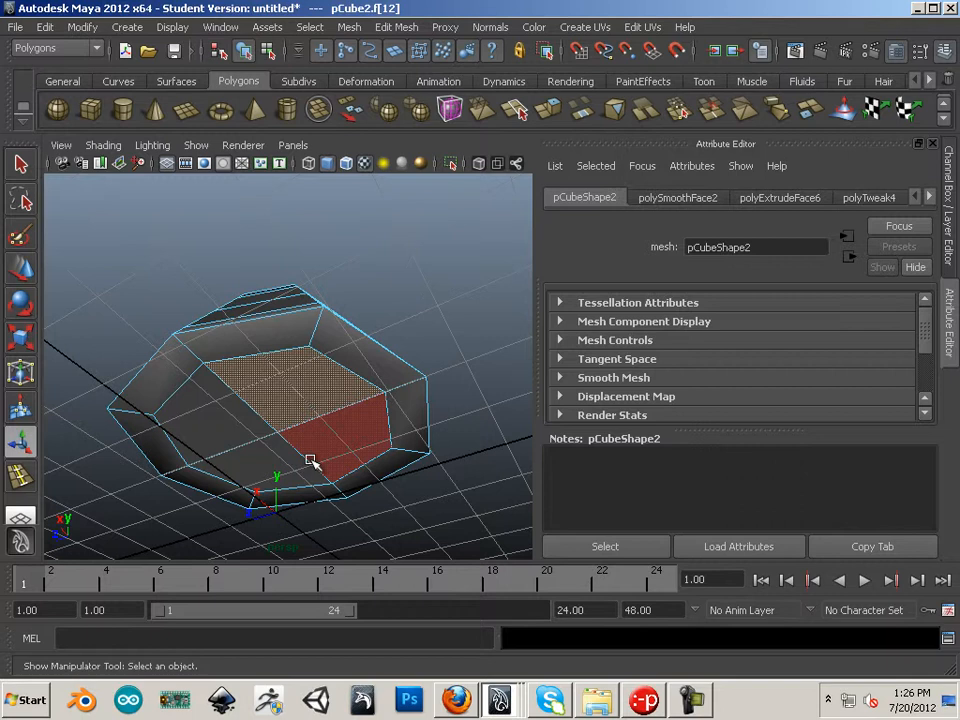
pyautogui.keyDown('shift'); pyautogui.click(243, 459); pyautogui.keyUp('shift')
pyautogui.keyDown('shift'); pyautogui.click(221, 440); pyautogui.keyUp('shift')
pyautogui.keyDown('alt'); pyautogui.moveTo(146, 443); pyautogui.dragTo(290, 409); pyautogui.keyUp('alt')
pyautogui.keyDown('alt'); pyautogui.moveTo(386, 409); pyautogui.dragTo(390, 348); pyautogui.keyUp('alt')
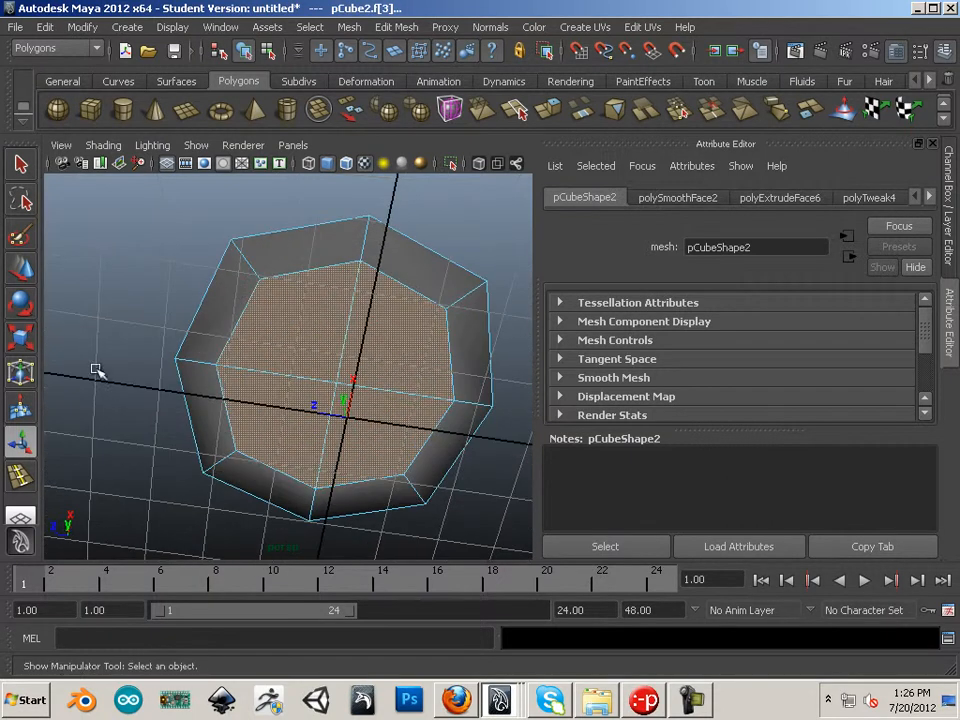
pyautogui.click(12, 338)
pyautogui.keyDown('alt'); pyautogui.moveTo(318, 382); pyautogui.dragTo(349, 423); pyautogui.keyUp('alt')
pyautogui.keyDown('alt'); pyautogui.moveTo(430, 420); pyautogui.dragTo(412, 271); pyautogui.keyUp('alt')
pyautogui.click(554, 111)
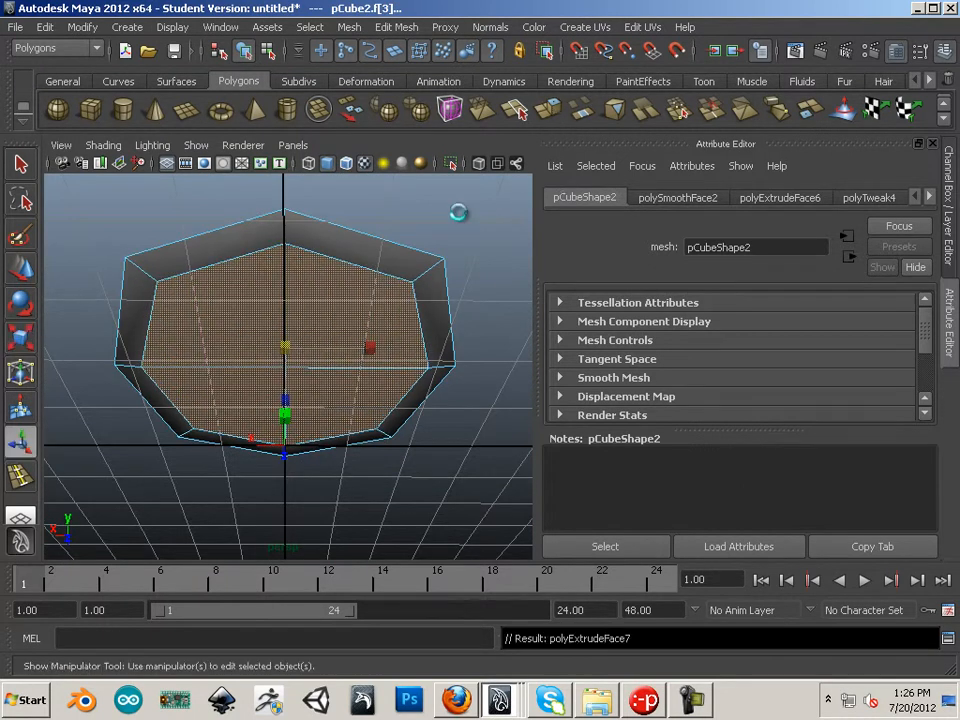
pyautogui.keyDown('alt'); pyautogui.moveTo(456, 212); pyautogui.dragTo(343, 289); pyautogui.keyUp('alt')
pyautogui.press('w')
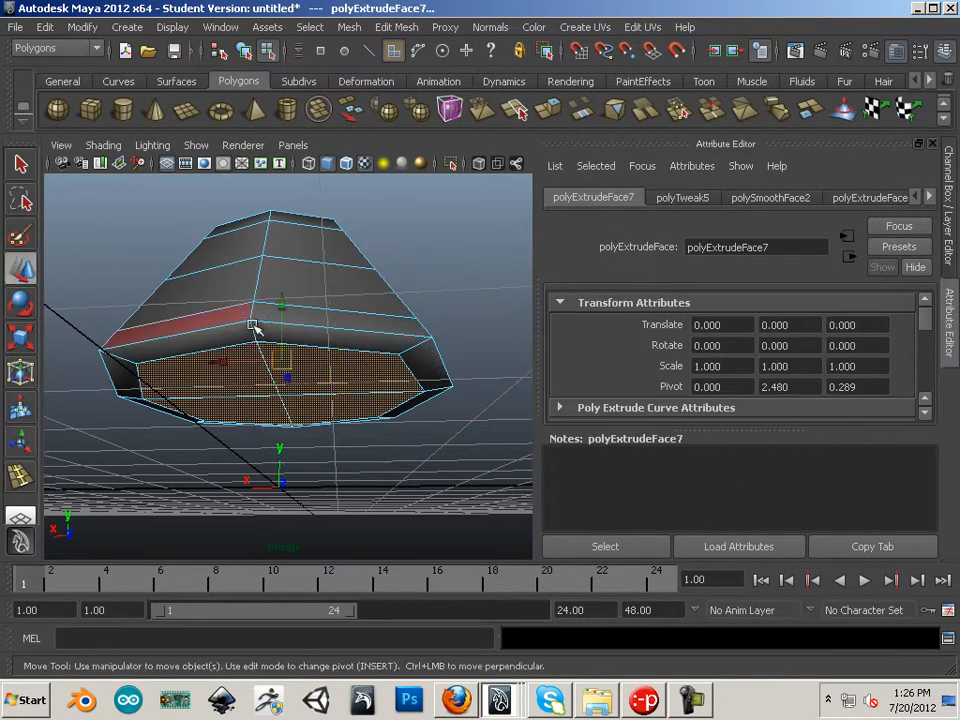
pyautogui.moveTo(268, 326); pyautogui.dragTo(77, 321)
pyautogui.click(20, 338)
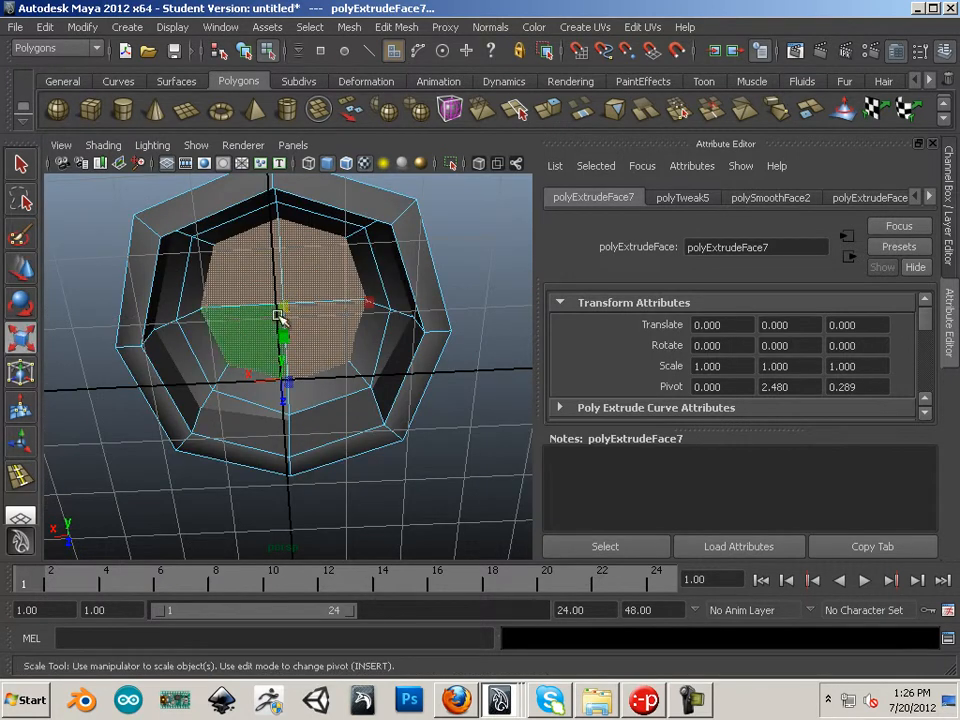
pyautogui.moveTo(281, 312); pyautogui.dragTo(190, 402)
pyautogui.hotkey('ctrl', 'z')
pyautogui.hotkey('ctrl', 'z')
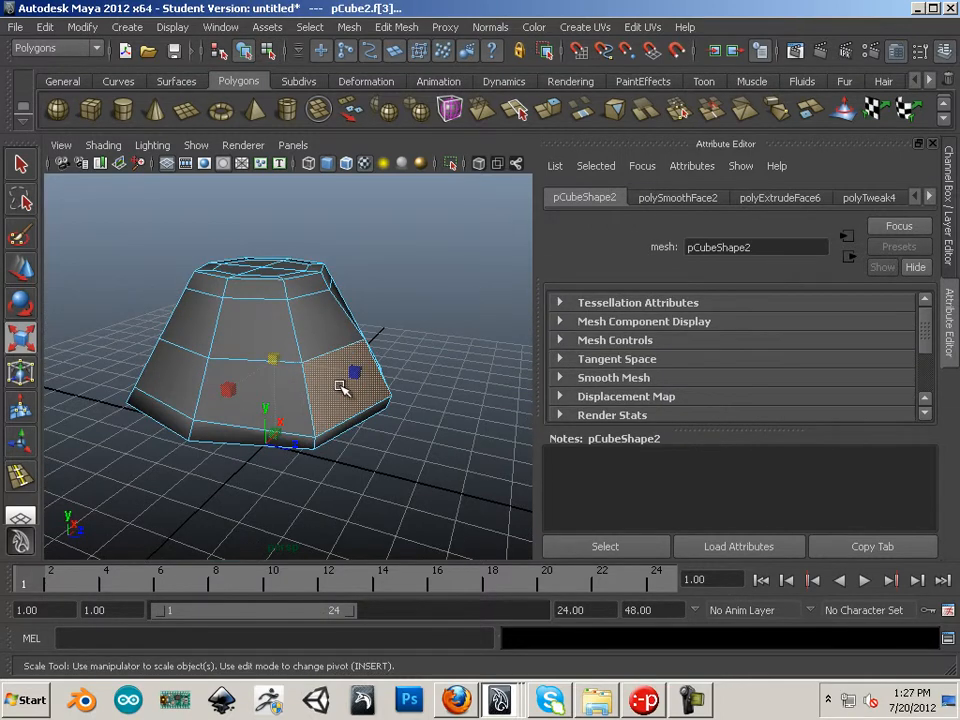
pyautogui.moveTo(341, 361); pyautogui.dragTo(341, 394, button='right')
pyautogui.hotkey('ctrl', 'z')
# Extrude the four underside faces and scale them inward to form a narrow rim
pyautogui.keyDown('alt'); pyautogui.moveTo(292, 424); pyautogui.dragTo(342, 326); pyautogui.keyUp('alt')
pyautogui.keyDown('alt'); pyautogui.moveTo(390, 348); pyautogui.dragTo(533, 304, button='middle'); pyautogui.keyUp('alt')
pyautogui.click(547, 110)
pyautogui.keyDown('alt'); pyautogui.moveTo(412, 346); pyautogui.dragTo(345, 312, button='middle'); pyautogui.keyUp('alt')
pyautogui.keyDown('alt'); pyautogui.moveTo(345, 312); pyautogui.dragTo(255, 325, button='right'); pyautogui.keyUp('alt')
pyautogui.click(21, 338)
pyautogui.keyDown('alt'); pyautogui.moveTo(159, 386); pyautogui.dragTo(237, 322); pyautogui.keyUp('alt')
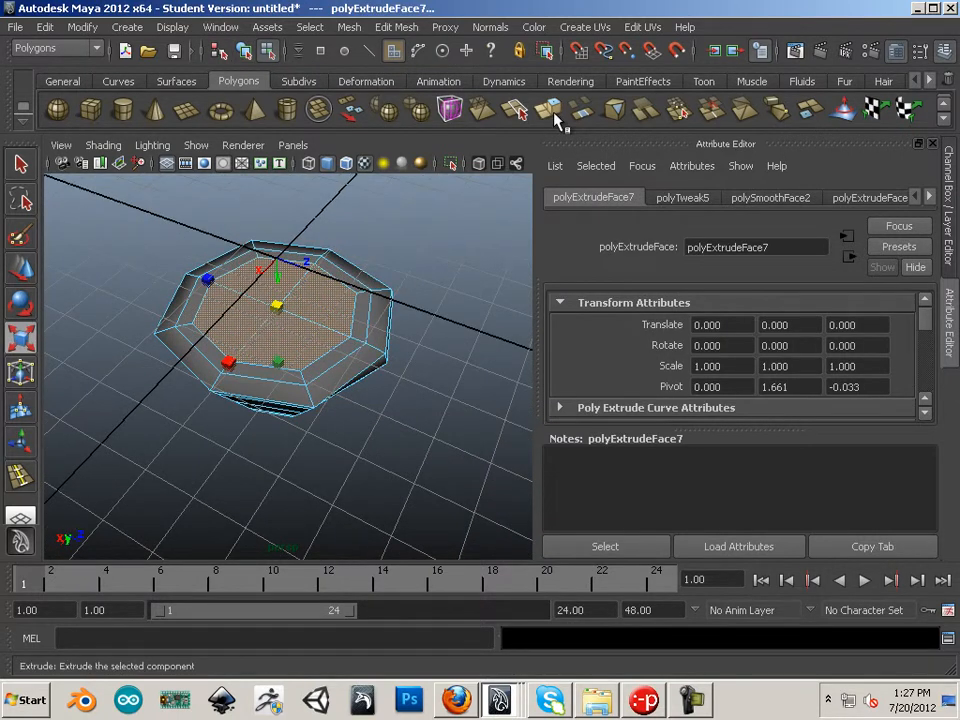
# Extrude the inset faces again, raise them to about 3.8 on Y and scale them smaller to hollow out the shade
pyautogui.hotkey('ctrl', 'e')
pyautogui.click(22, 270)
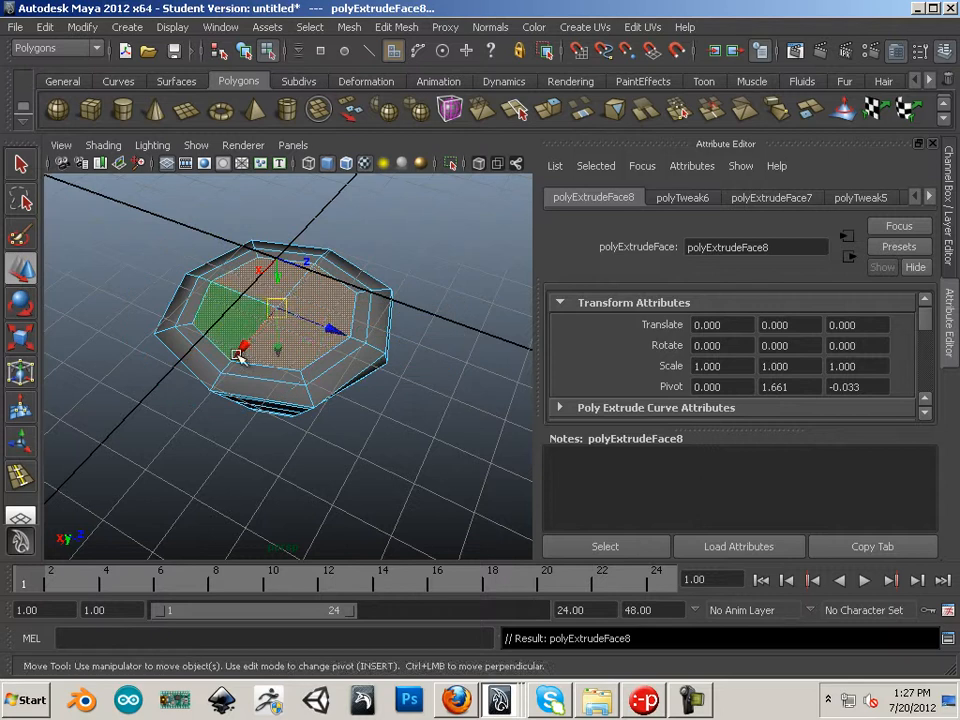
pyautogui.moveTo(278, 342); pyautogui.dragTo(282, 377)
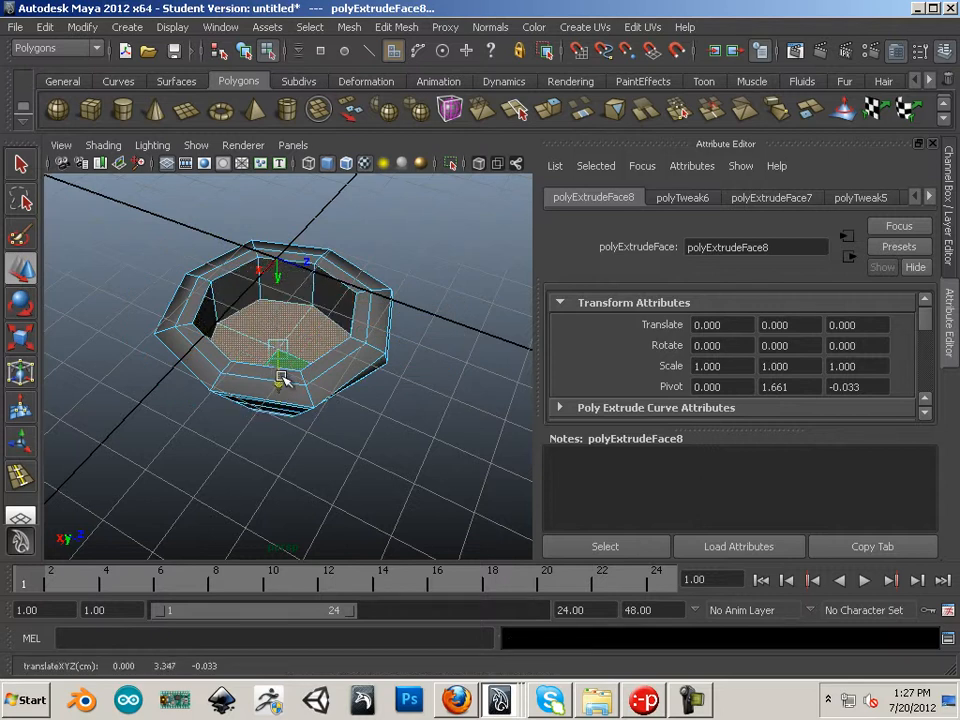
pyautogui.click(21, 338)
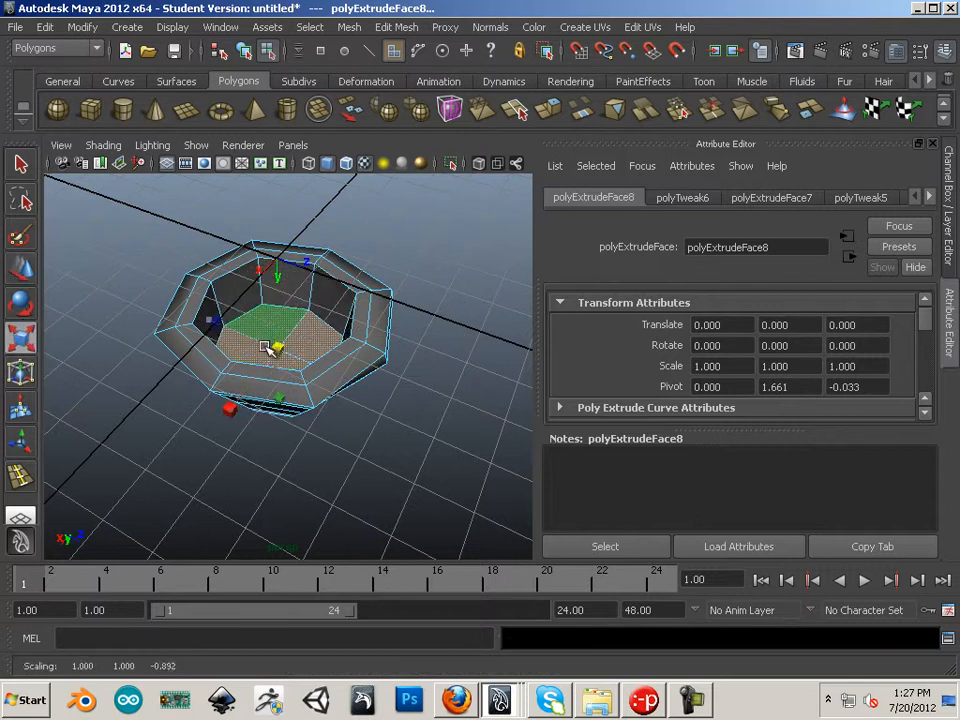
pyautogui.keyDown('alt'); pyautogui.moveTo(325, 420); pyautogui.dragTo(299, 422); pyautogui.keyUp('alt')
pyautogui.keyDown('alt'); pyautogui.moveTo(300, 393); pyautogui.dragTo(303, 422, button='middle'); pyautogui.keyUp('alt')
pyautogui.keyDown('alt'); pyautogui.moveTo(305, 424); pyautogui.dragTo(420, 455, button='right'); pyautogui.keyUp('alt')
pyautogui.click(24, 268)
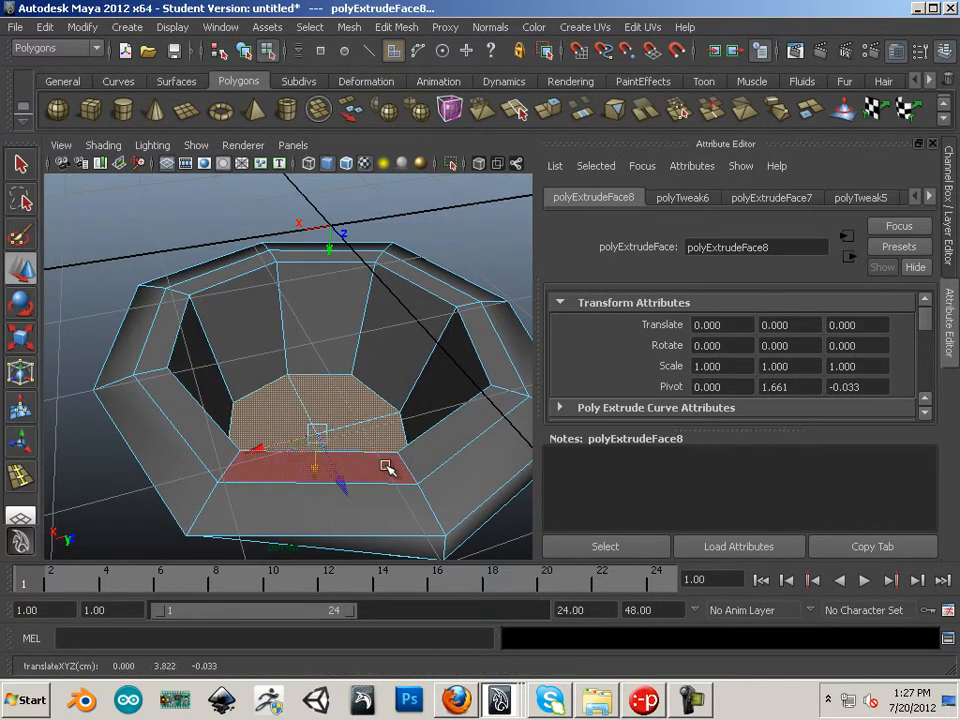
# Check the outside of the hollowed shade and return it to object mode
pyautogui.keyDown('alt'); pyautogui.moveTo(388, 468); pyautogui.dragTo(82, 200); pyautogui.keyUp('alt')
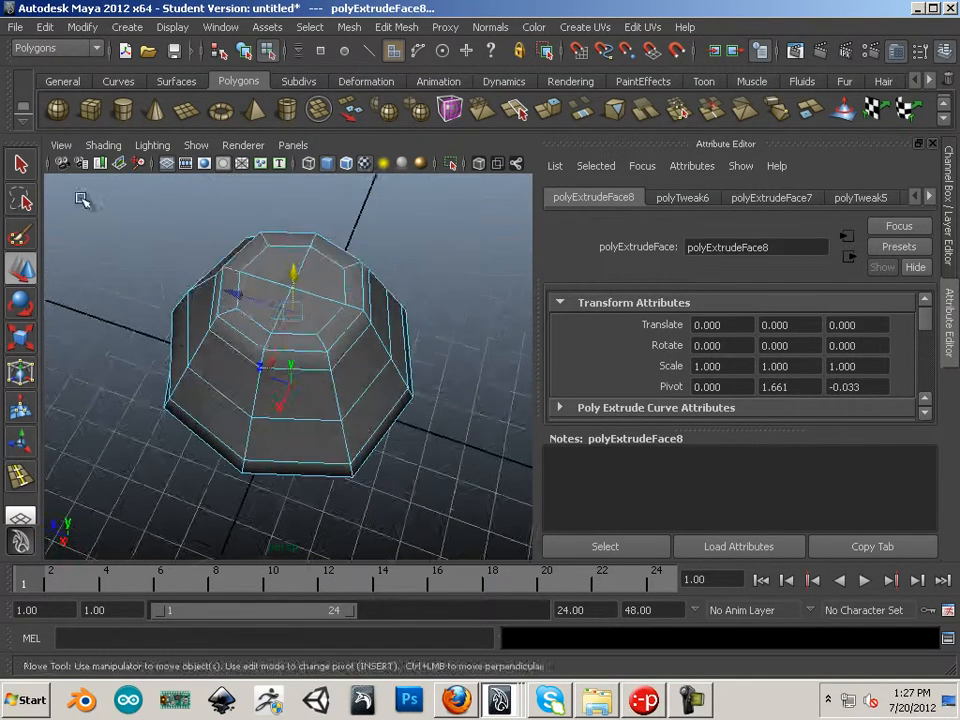
pyautogui.keyDown('alt'); pyautogui.moveTo(122, 392); pyautogui.dragTo(133, 300); pyautogui.keyUp('alt')
pyautogui.keyDown('alt'); pyautogui.moveTo(218, 304); pyautogui.dragTo(380, 335); pyautogui.keyUp('alt')
pyautogui.keyDown('alt'); pyautogui.moveTo(250, 325); pyautogui.dragTo(328, 318, button='right'); pyautogui.keyUp('alt')
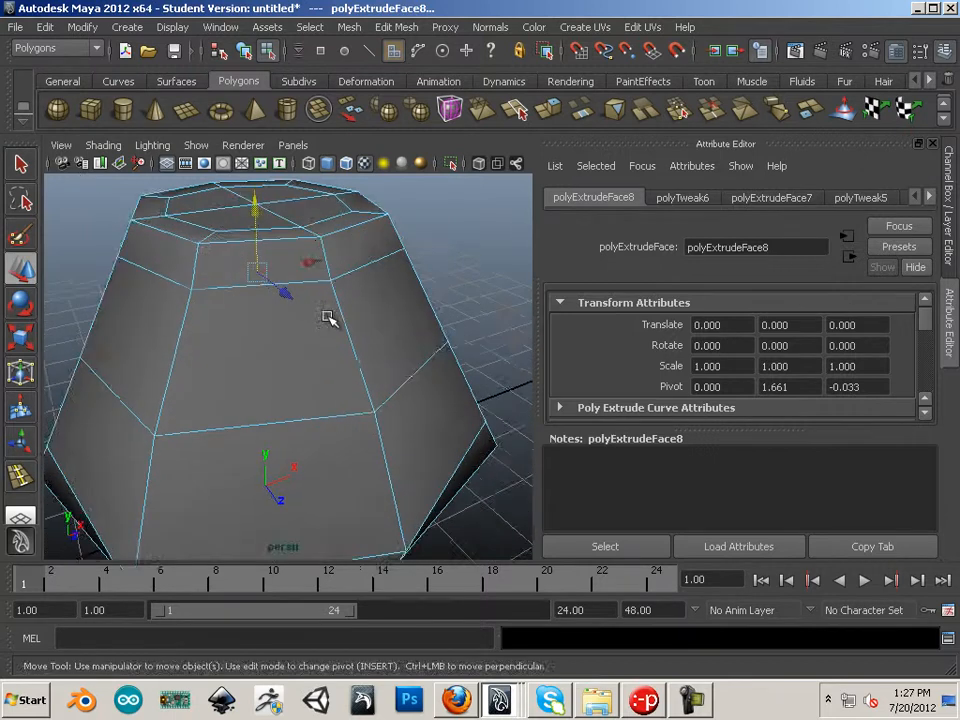
pyautogui.keyDown('alt'); pyautogui.moveTo(328, 318); pyautogui.dragTo(285, 287); pyautogui.keyUp('alt')
pyautogui.rightClick(289, 286)
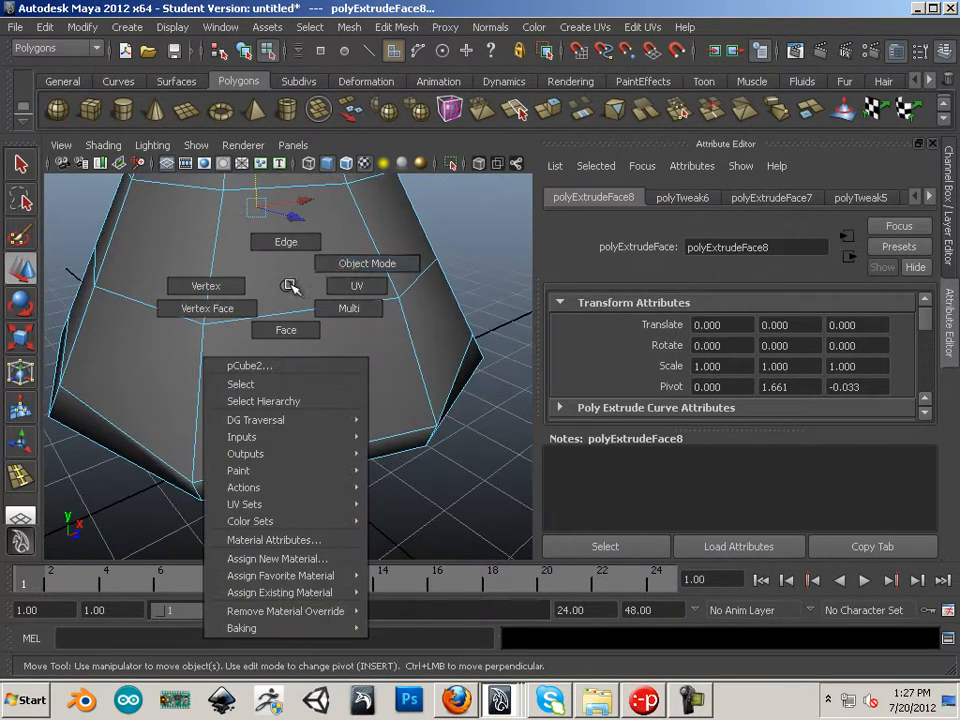
pyautogui.moveTo(289, 286); pyautogui.dragTo(334, 271, button='right')
# Try nudging the mid-height vertices on the shade's side to about -0.859 on X and 1.974 on Z
pyautogui.keyDown('alt'); pyautogui.moveTo(440, 305); pyautogui.dragTo(420, 396, button='middle'); pyautogui.keyUp('alt')
pyautogui.keyDown('alt'); pyautogui.moveTo(420, 396); pyautogui.dragTo(238, 366, button='right'); pyautogui.keyUp('alt')
pyautogui.keyDown('alt'); pyautogui.moveTo(236, 364); pyautogui.dragTo(337, 345); pyautogui.keyUp('alt')
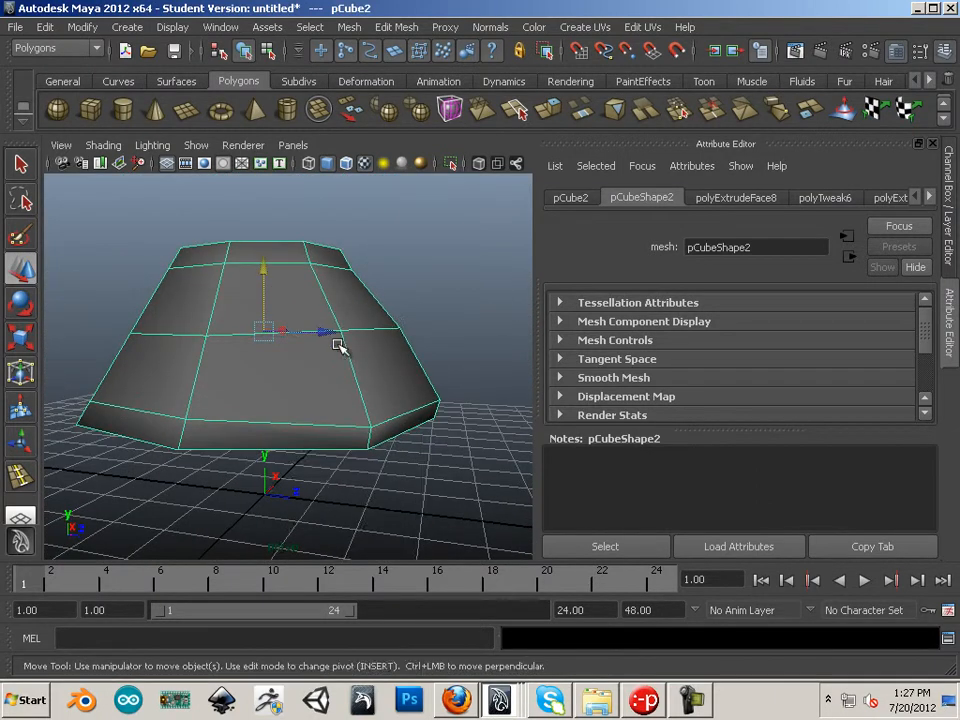
pyautogui.moveTo(337, 345); pyautogui.dragTo(290, 347, button='right')
pyautogui.keyDown('alt'); pyautogui.moveTo(300, 348); pyautogui.dragTo(409, 339); pyautogui.keyUp('alt')
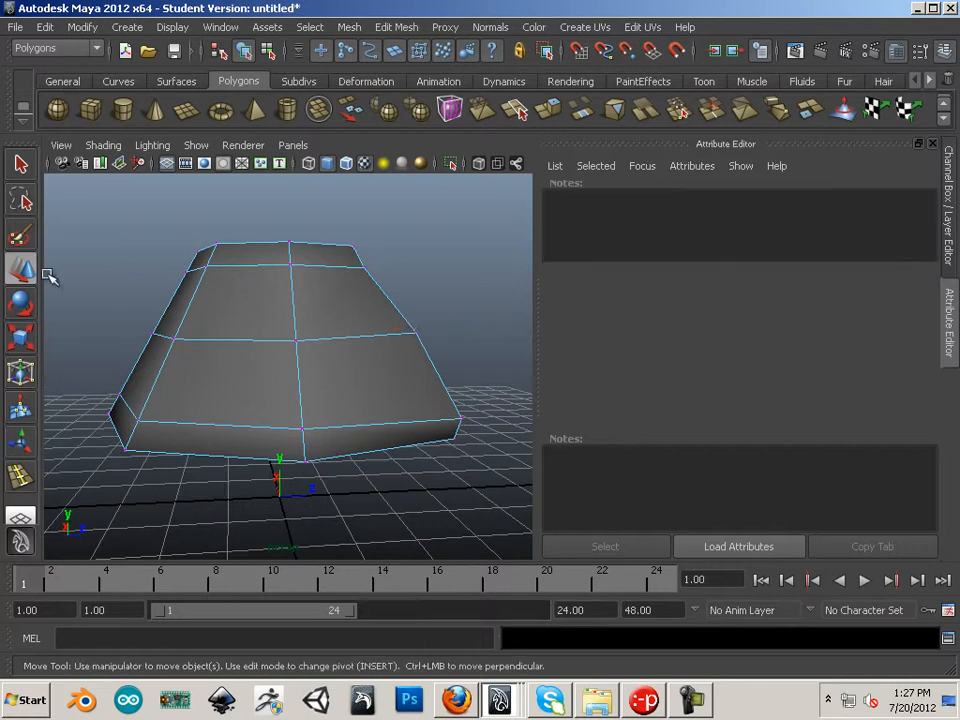
pyautogui.click(413, 330)
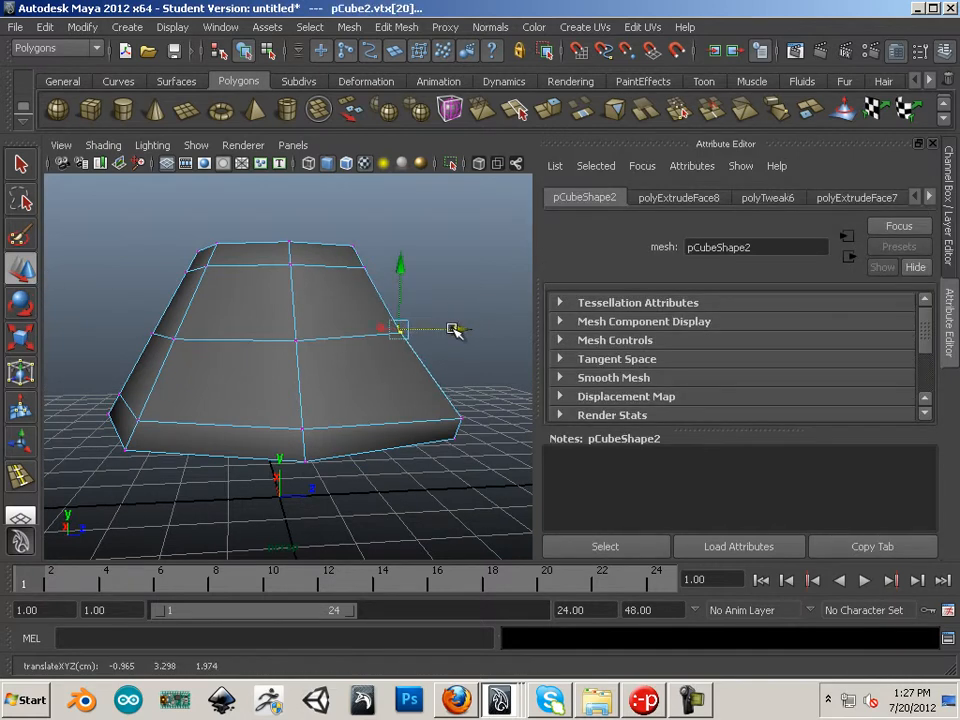
pyautogui.keyDown('alt'); pyautogui.moveTo(452, 330); pyautogui.dragTo(258, 438); pyautogui.keyUp('alt')
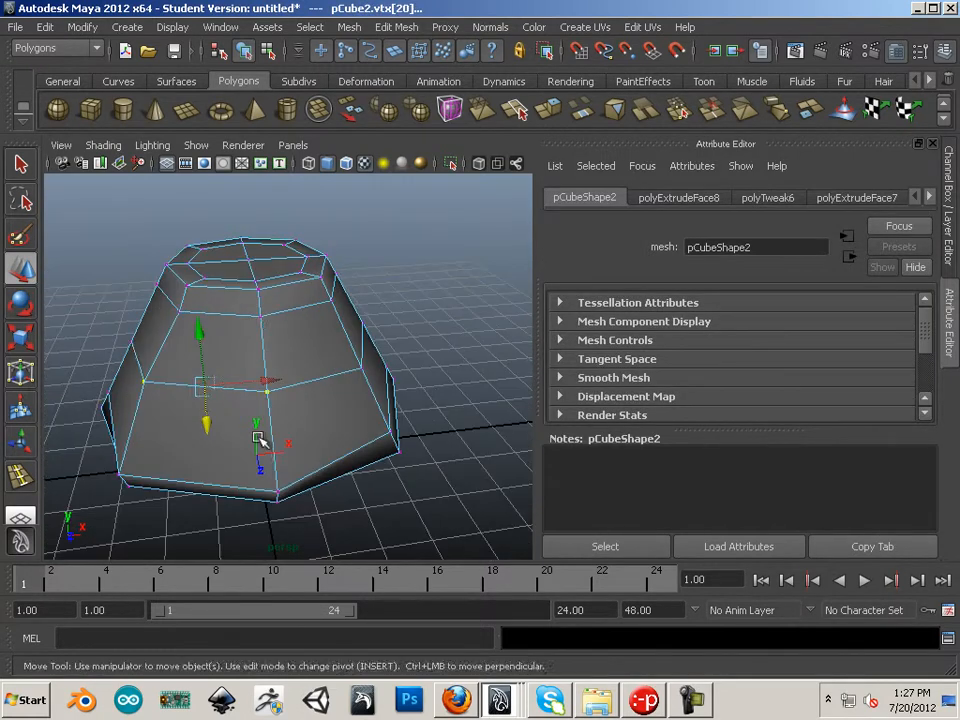
pyautogui.moveTo(188, 384); pyautogui.dragTo(271, 380)
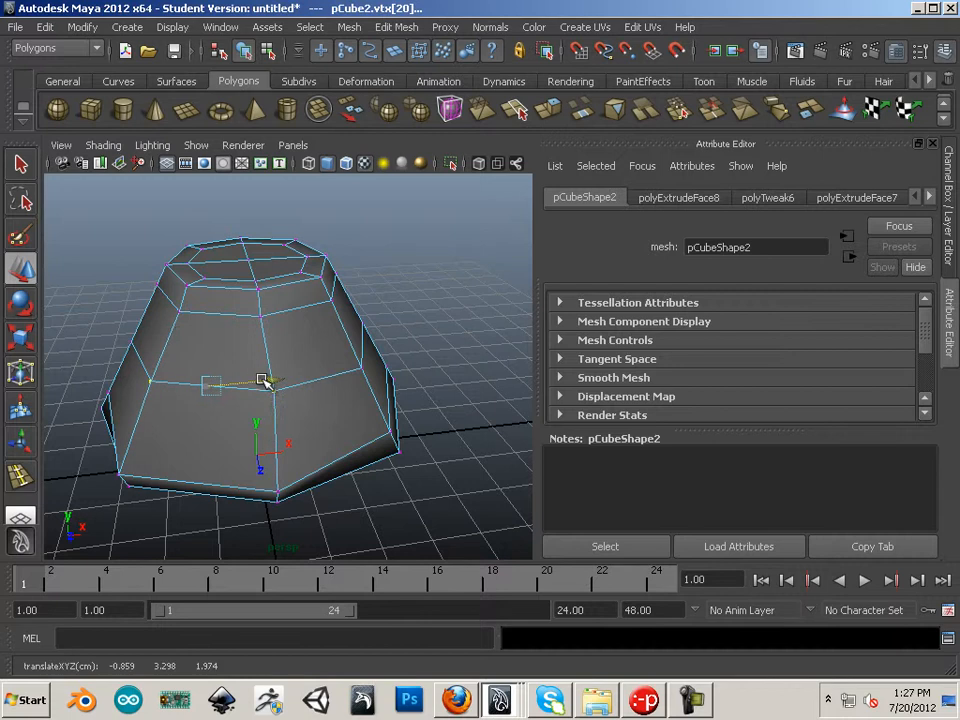
# Select the edge loop around the middle of the shade's outer wall and delete it
pyautogui.moveTo(293, 335); pyautogui.dragTo(370, 318, button='right')
pyautogui.keyDown('alt'); pyautogui.moveTo(339, 343); pyautogui.dragTo(315, 349); pyautogui.keyUp('alt')
pyautogui.moveTo(314, 348); pyautogui.dragTo(318, 328, button='right')
pyautogui.click(312, 342)
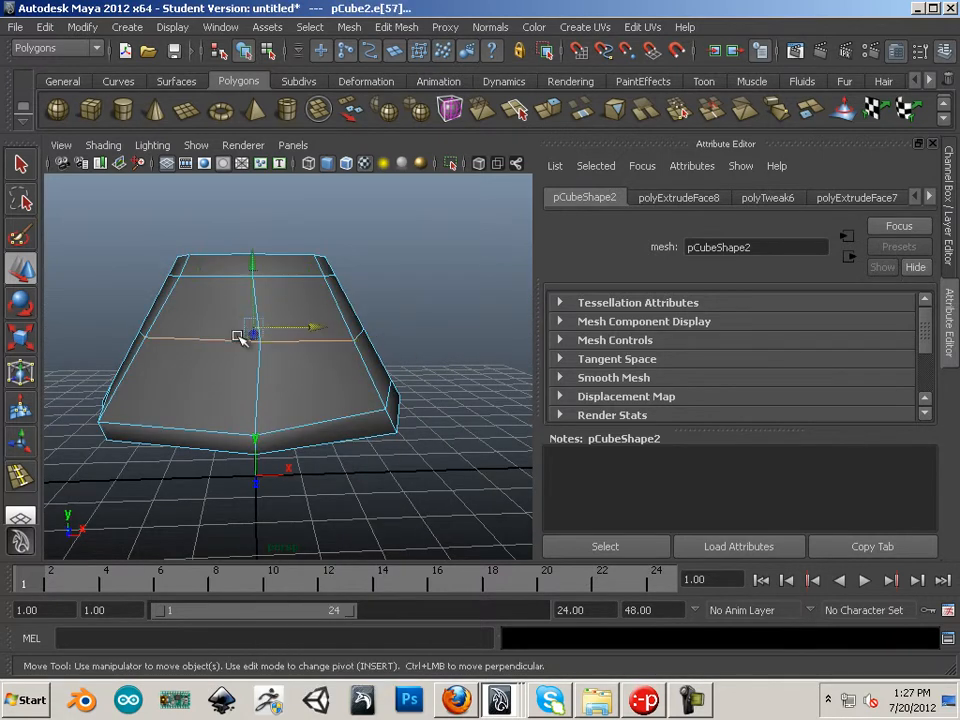
pyautogui.keyDown('ctrl'); pyautogui.moveTo(335, 357); pyautogui.dragTo(346, 306, button='right'); pyautogui.keyUp('ctrl')
pyautogui.keyDown('ctrl'); pyautogui.moveTo(285, 330); pyautogui.dragTo(285, 335, button='right'); pyautogui.keyUp('ctrl')
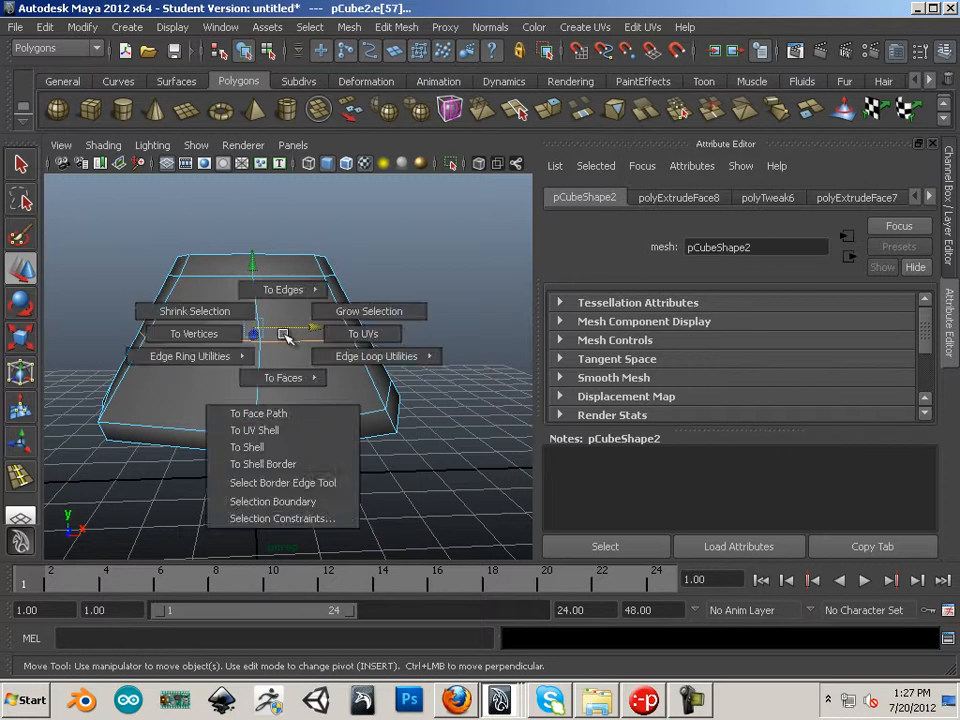
pyautogui.keyDown('ctrl'); pyautogui.moveTo(360, 363); pyautogui.dragTo(424, 342, button='right'); pyautogui.keyUp('ctrl')
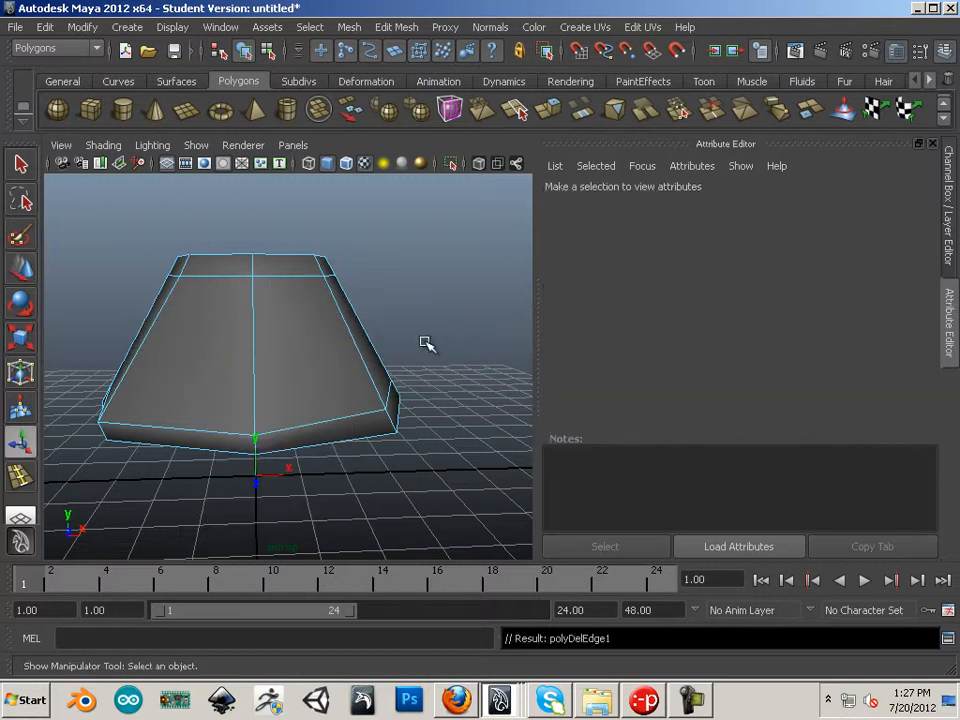
# Delete the edge loop running just above the shade's outer lower rim
pyautogui.keyDown('alt'); pyautogui.moveTo(426, 315); pyautogui.dragTo(247, 422); pyautogui.keyUp('alt')
pyautogui.click(226, 433)
pyautogui.keyDown('ctrl'); pyautogui.moveTo(226, 433); pyautogui.dragTo(330, 455, button='right'); pyautogui.keyUp('ctrl')
pyautogui.click(392, 474)
pyautogui.keyDown('alt'); pyautogui.moveTo(392, 474); pyautogui.dragTo(380, 405); pyautogui.keyUp('alt')
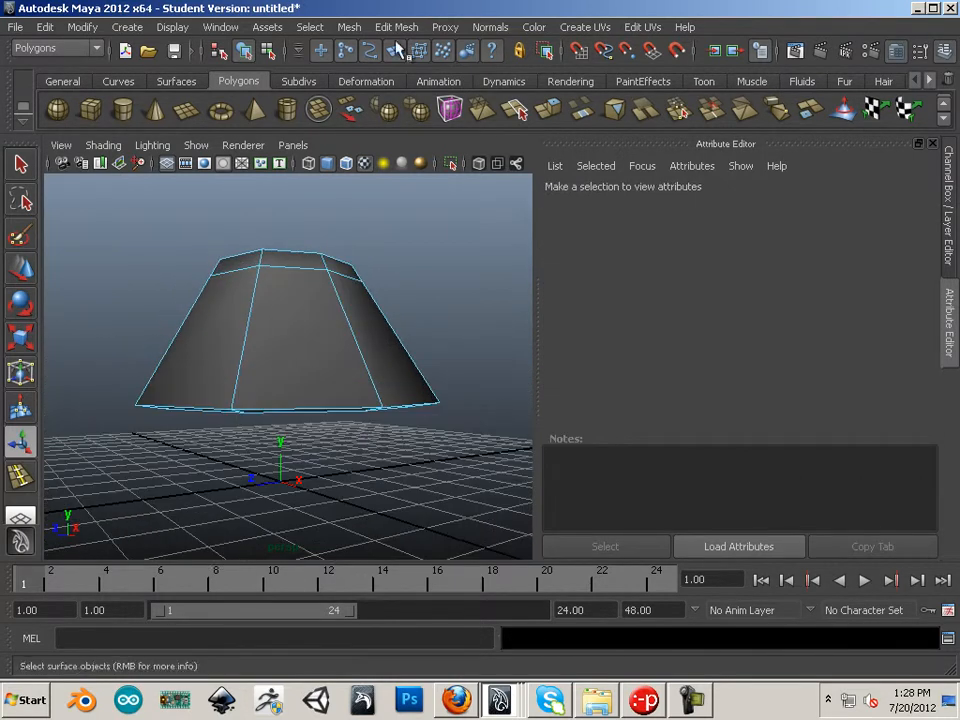
# Insert a new edge loop around the outer wall, very close to the shade's lower rim
pyautogui.click(398, 28)
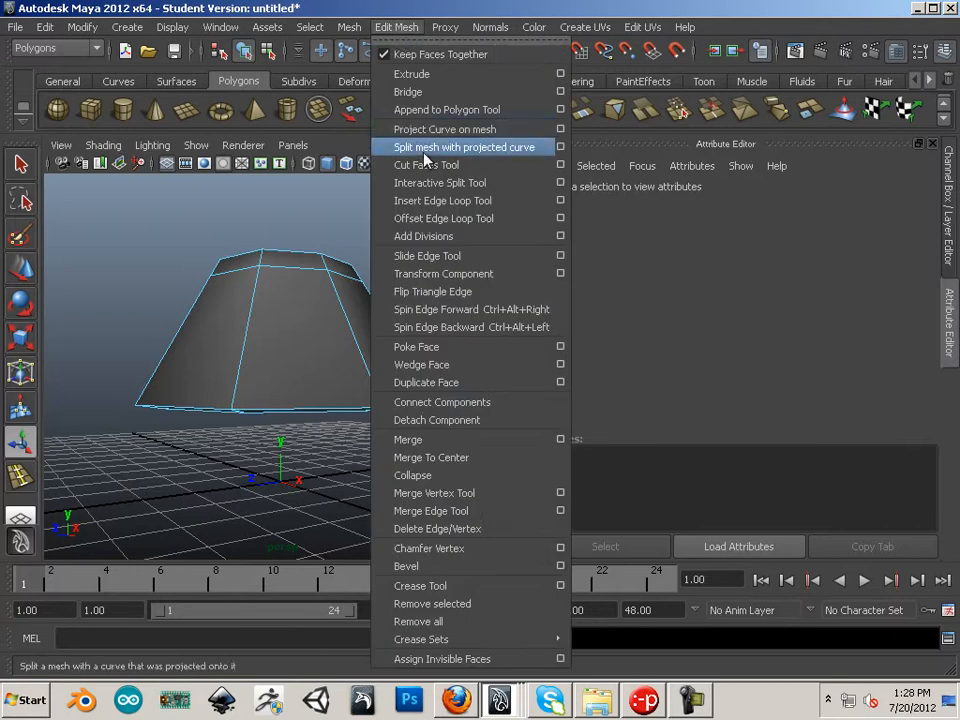
pyautogui.click(432, 200)
pyautogui.keyDown('alt'); pyautogui.moveTo(414, 229); pyautogui.dragTo(366, 322); pyautogui.keyUp('alt')
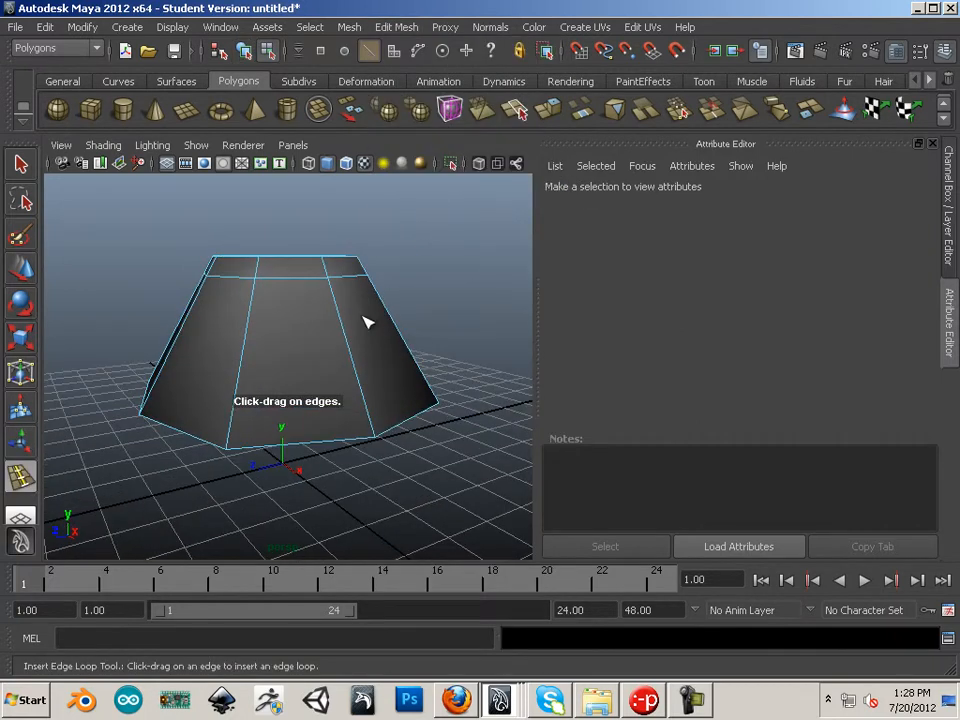
pyautogui.moveTo(370, 437); pyautogui.dragTo(370, 437)
pyautogui.keyDown('alt'); pyautogui.moveTo(370, 437); pyautogui.dragTo(405, 423); pyautogui.keyUp('alt')
pyautogui.click(20, 268)
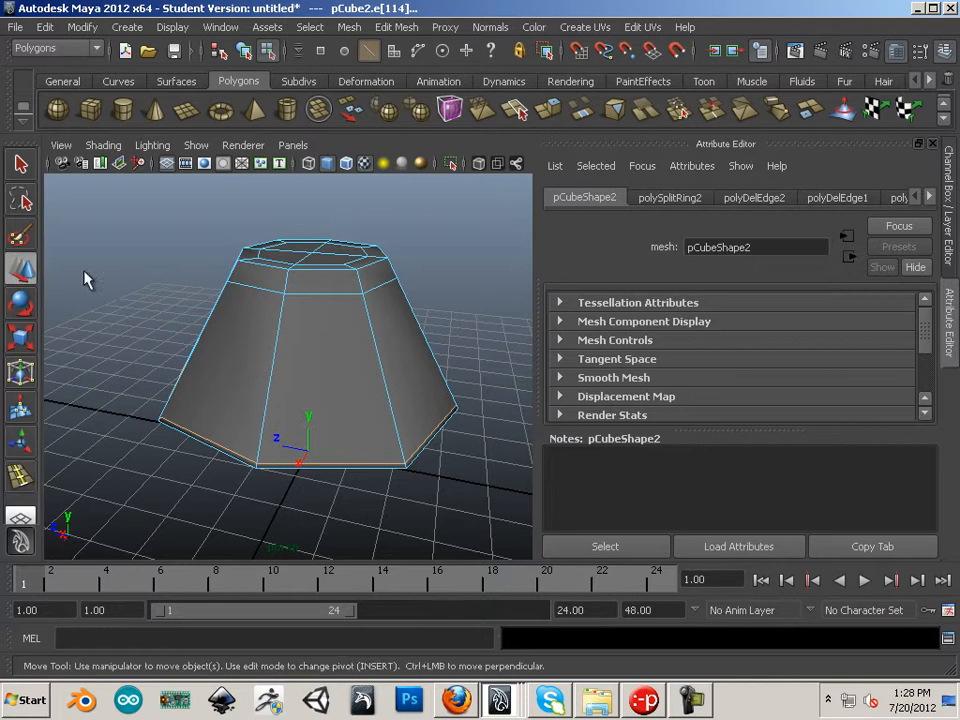
# Select the four central faces on top of the shade, extrude them and pull them up into a tall neck
pyautogui.keyDown('alt'); pyautogui.moveTo(86, 274); pyautogui.dragTo(274, 242); pyautogui.keyUp('alt')
pyautogui.moveTo(317, 272); pyautogui.dragTo(317, 317, button='right')
pyautogui.click(340, 282)
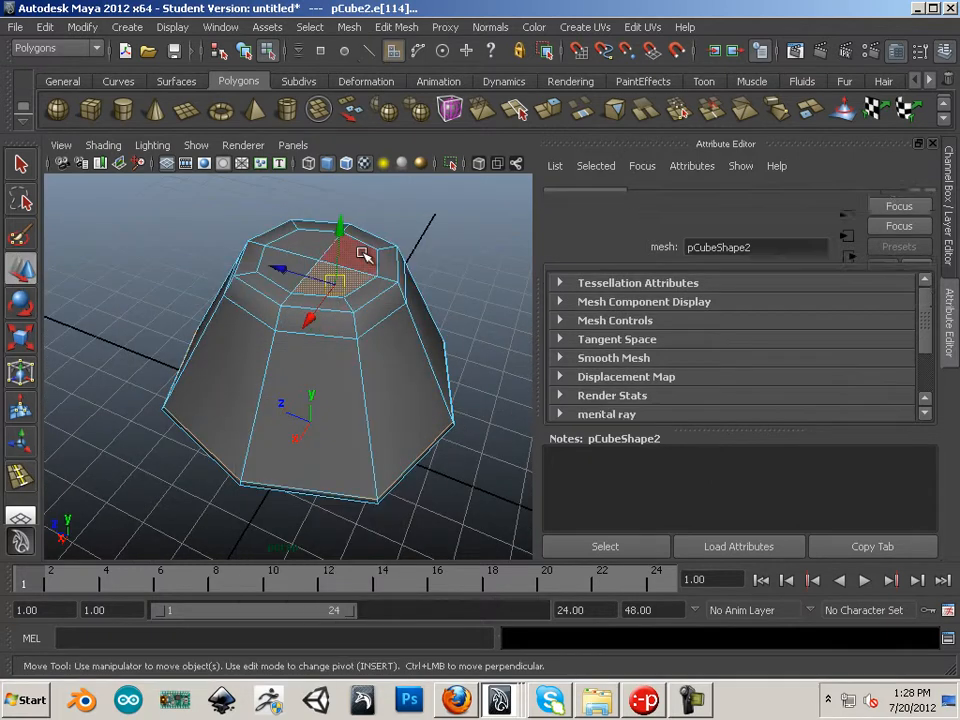
pyautogui.keyDown('shift'); pyautogui.click(361, 254); pyautogui.keyUp('shift')
pyautogui.keyDown('shift'); pyautogui.click(304, 246); pyautogui.keyUp('shift')
pyautogui.keyDown('shift'); pyautogui.click(285, 272); pyautogui.keyUp('shift')
pyautogui.keyDown('alt'); pyautogui.moveTo(383, 305); pyautogui.dragTo(450, 295); pyautogui.keyUp('alt')
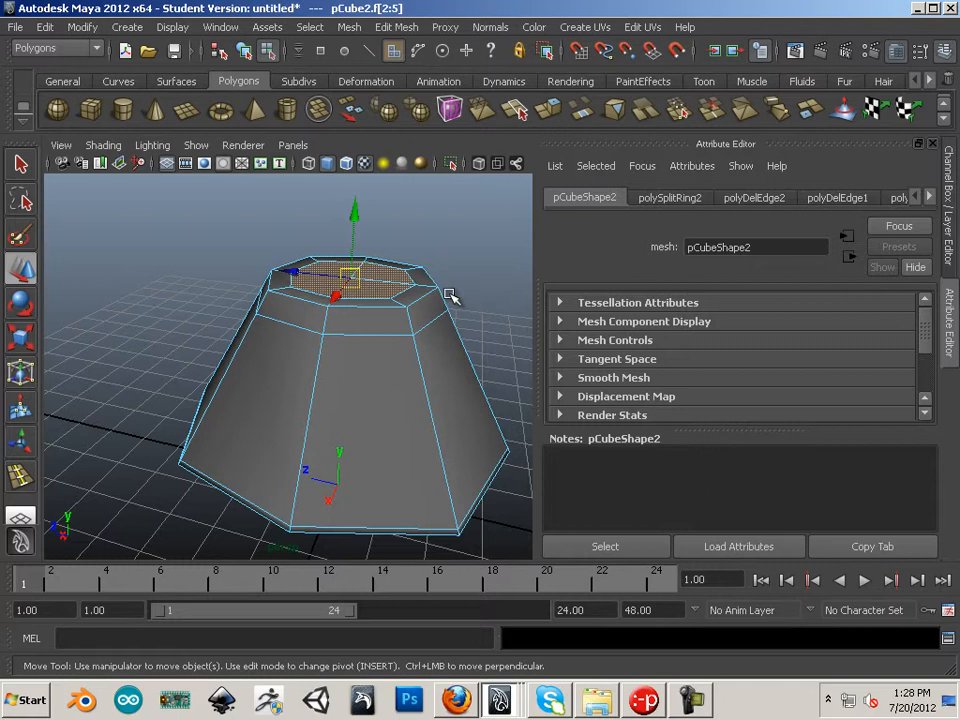
pyautogui.click(557, 113)
pyautogui.scroll(3, 217, 337)
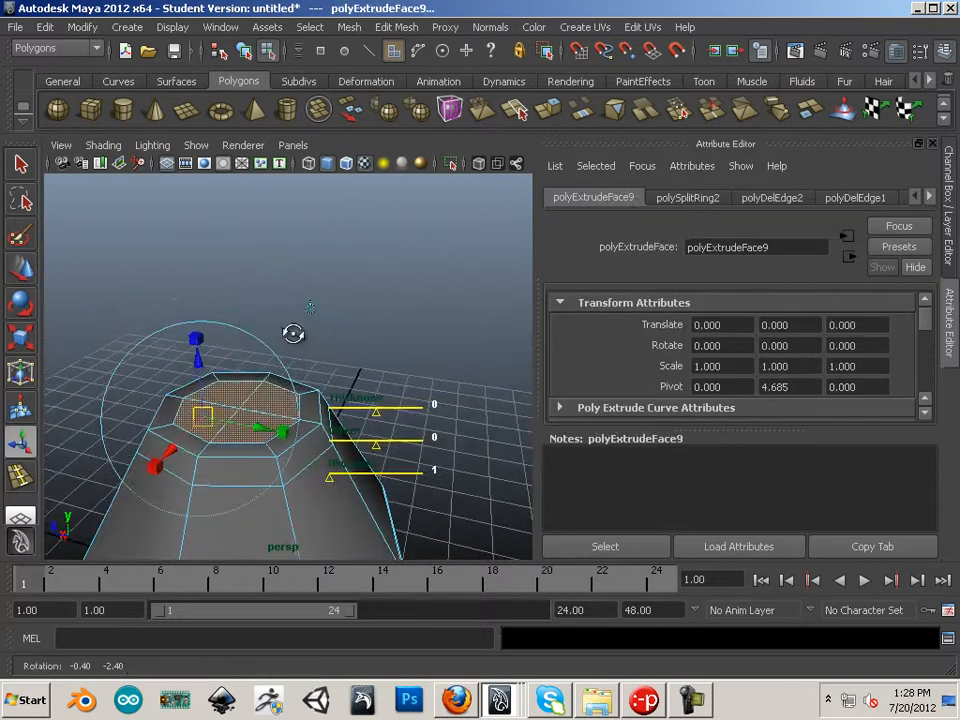
pyautogui.click(12, 272)
pyautogui.moveTo(238, 330); pyautogui.dragTo(242, 171)
pyautogui.scroll(-5, 326, 302)
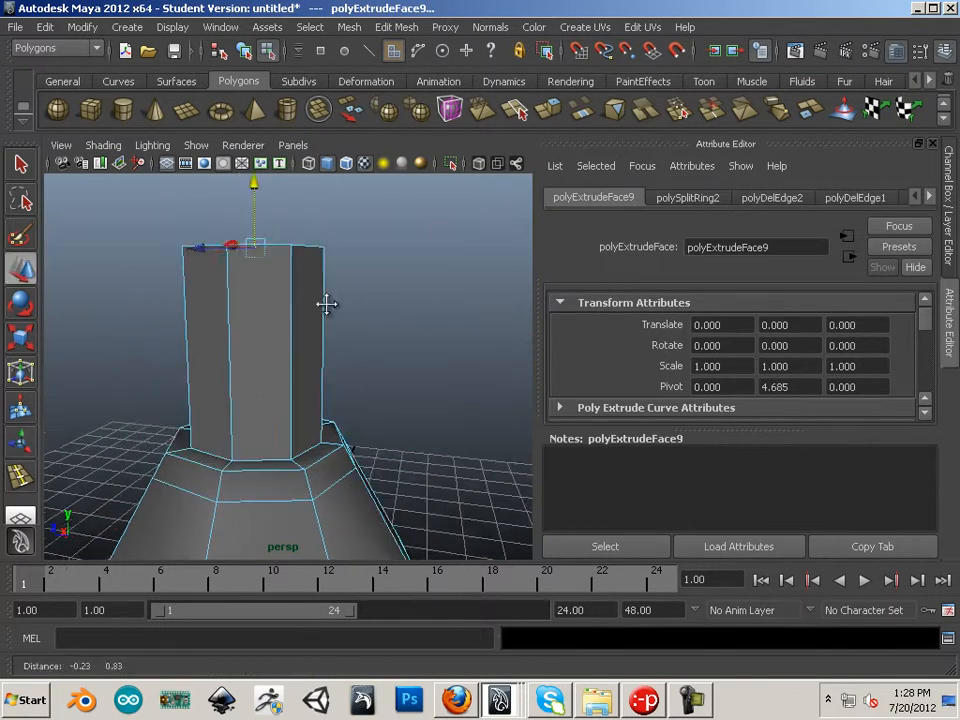
# Scale the neck's top faces inward and lower them to about 6 on Y to make a short taper
pyautogui.click(20, 340)
pyautogui.click(284, 314)
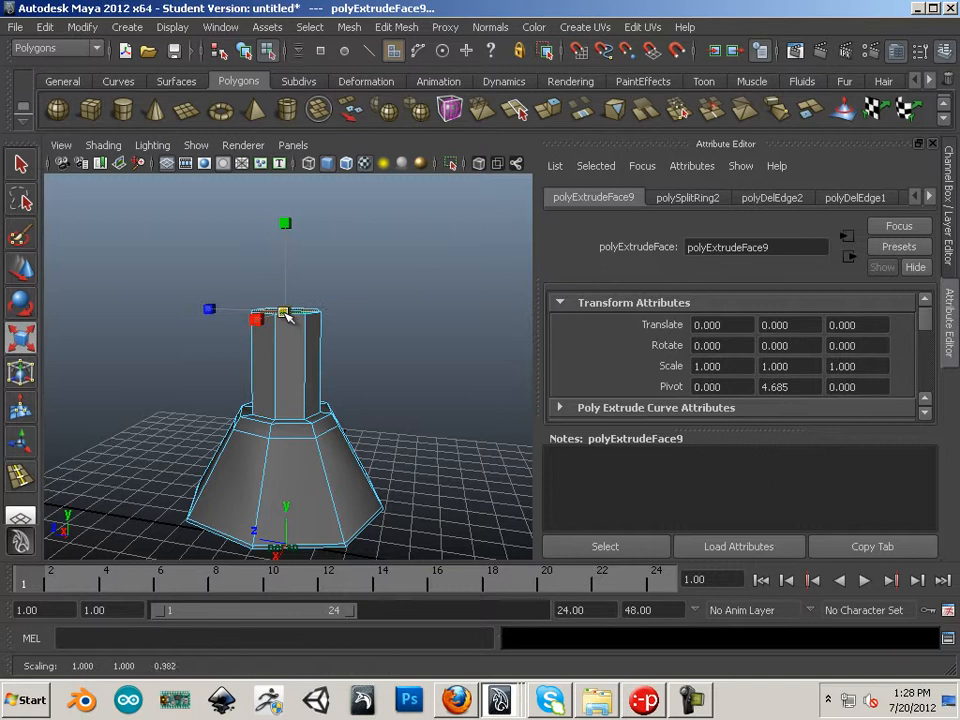
pyautogui.click(22, 270)
pyautogui.click(285, 265)
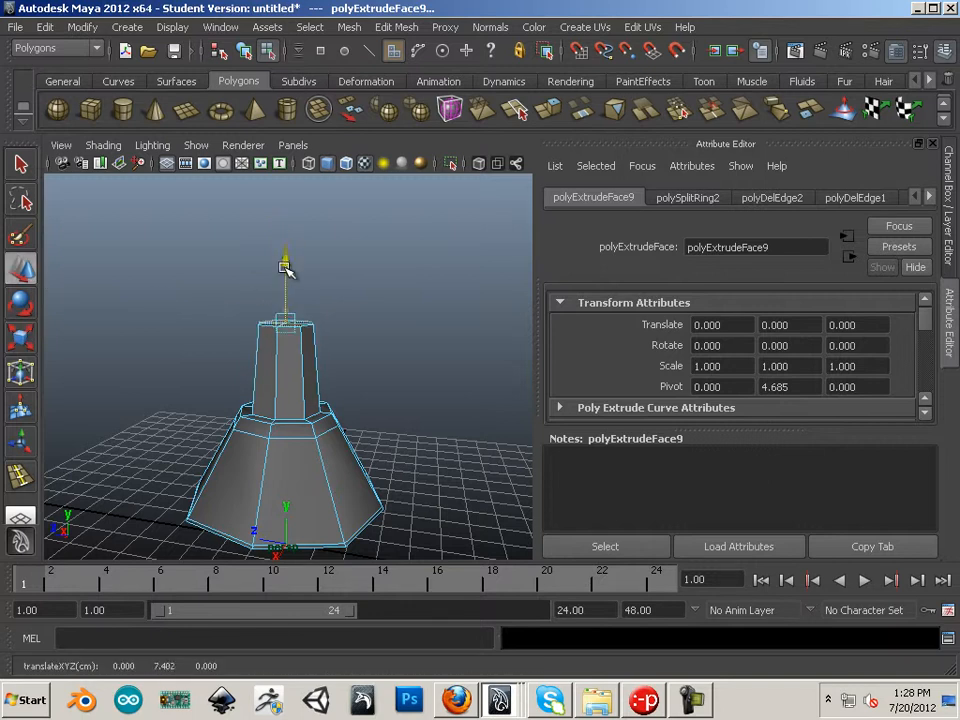
pyautogui.scroll(5, 392, 345)
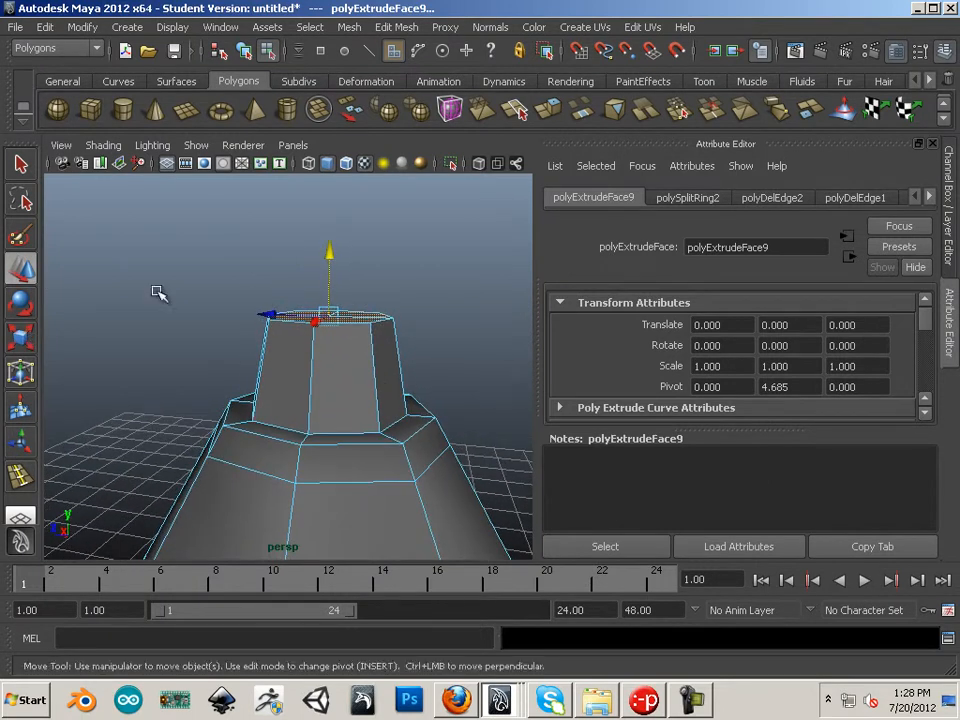
# Extrude the neck's top faces again, raise them to about 7 on Y and scale them smaller
pyautogui.click(411, 88)
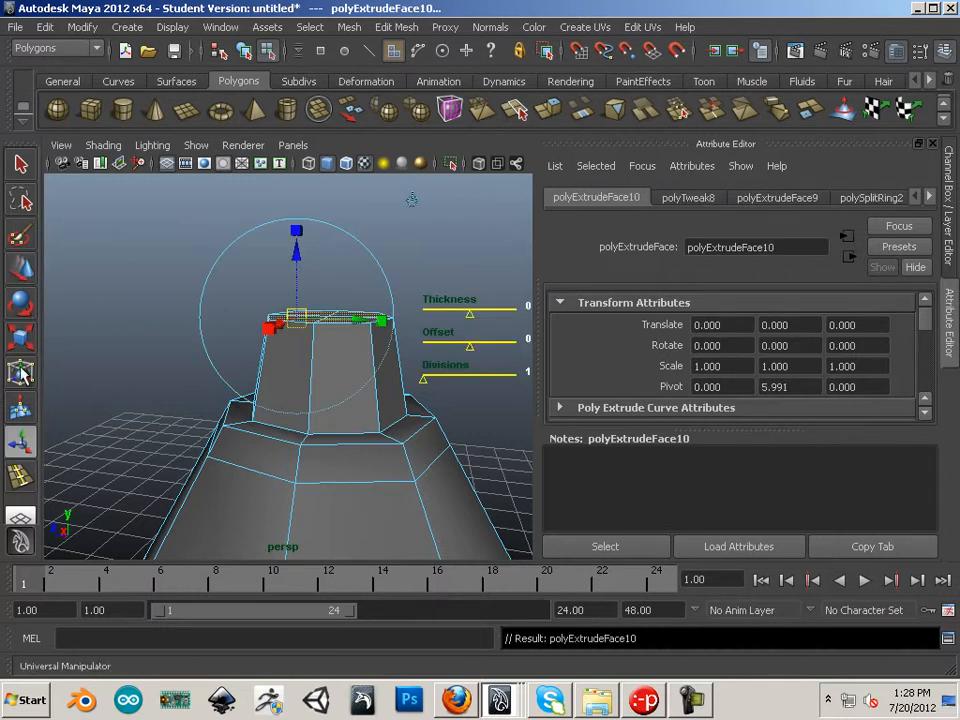
pyautogui.click(22, 268)
pyautogui.moveTo(328, 246); pyautogui.dragTo(347, 168)
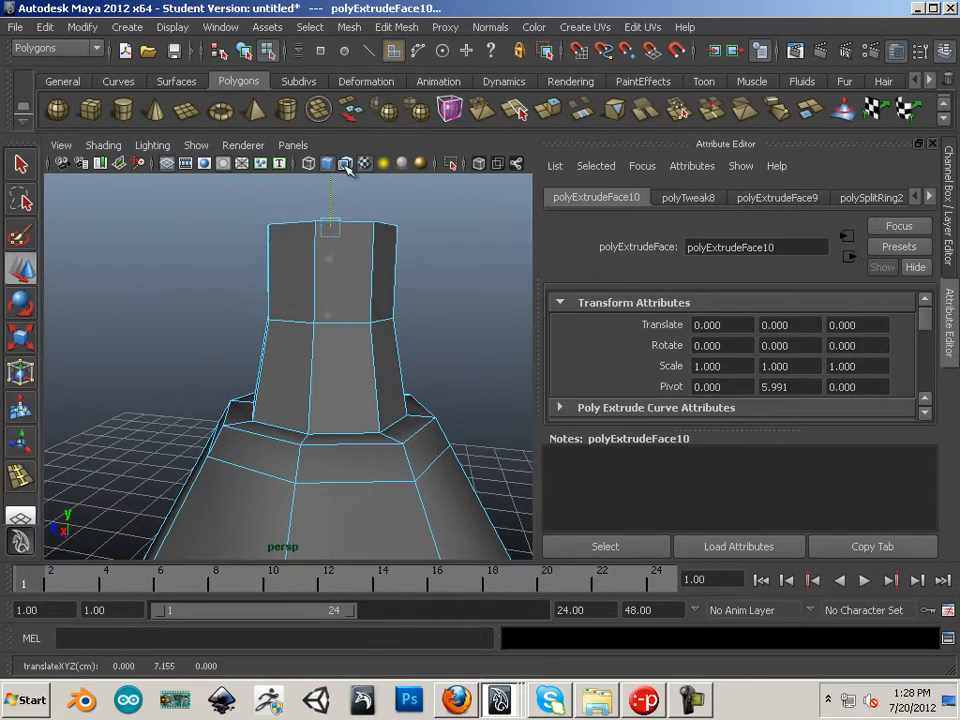
pyautogui.click(20, 336)
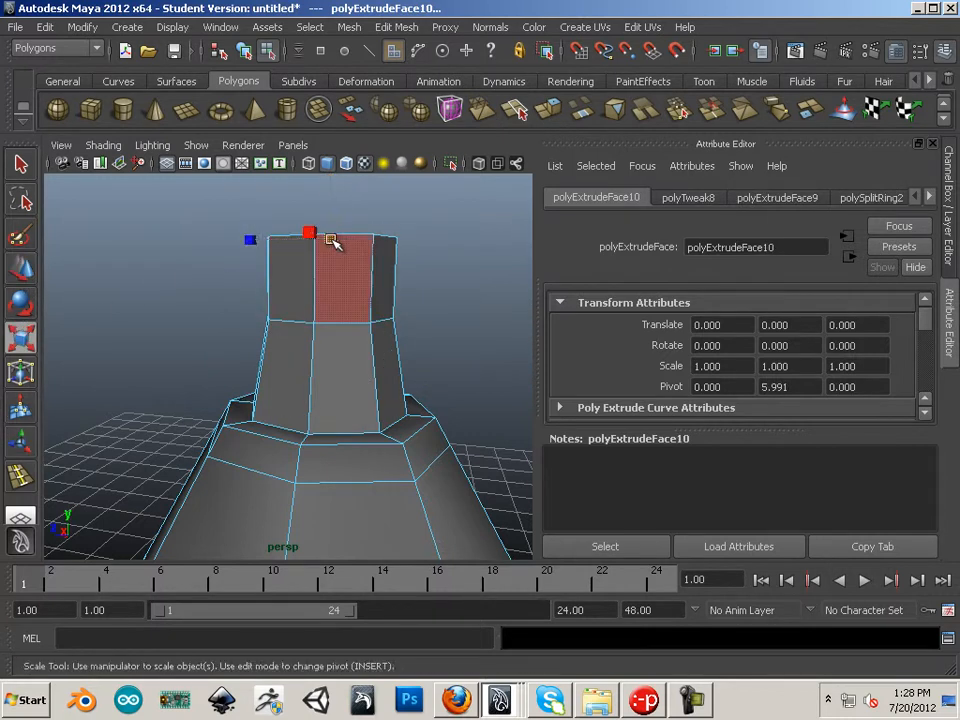
pyautogui.moveTo(333, 242)
pyautogui.mouseDown()
pyautogui.moveTo(321, 242)
pyautogui.moveTo(333, 205)
pyautogui.moveTo(329, 263)
pyautogui.mouseUp()
pyautogui.click(20, 268)
# Return the lamp shade to object mode and smooth the whole mesh
pyautogui.scroll(-5, 338, 318)
pyautogui.keyDown('alt'); pyautogui.moveTo(308, 442); pyautogui.dragTo(299, 312, button='middle'); pyautogui.keyUp('alt')
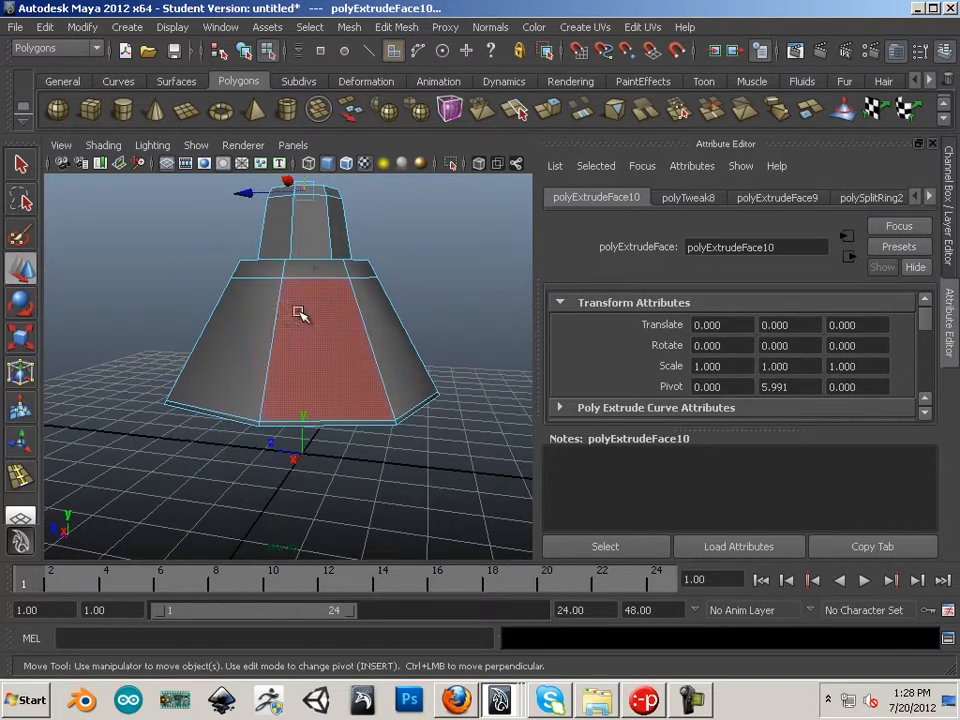
pyautogui.moveTo(299, 314); pyautogui.dragTo(333, 293, button='right')
pyautogui.click(291, 313)
pyautogui.keyDown('alt'); pyautogui.moveTo(291, 313); pyautogui.dragTo(425, 330); pyautogui.keyUp('alt')
pyautogui.click(349, 27)
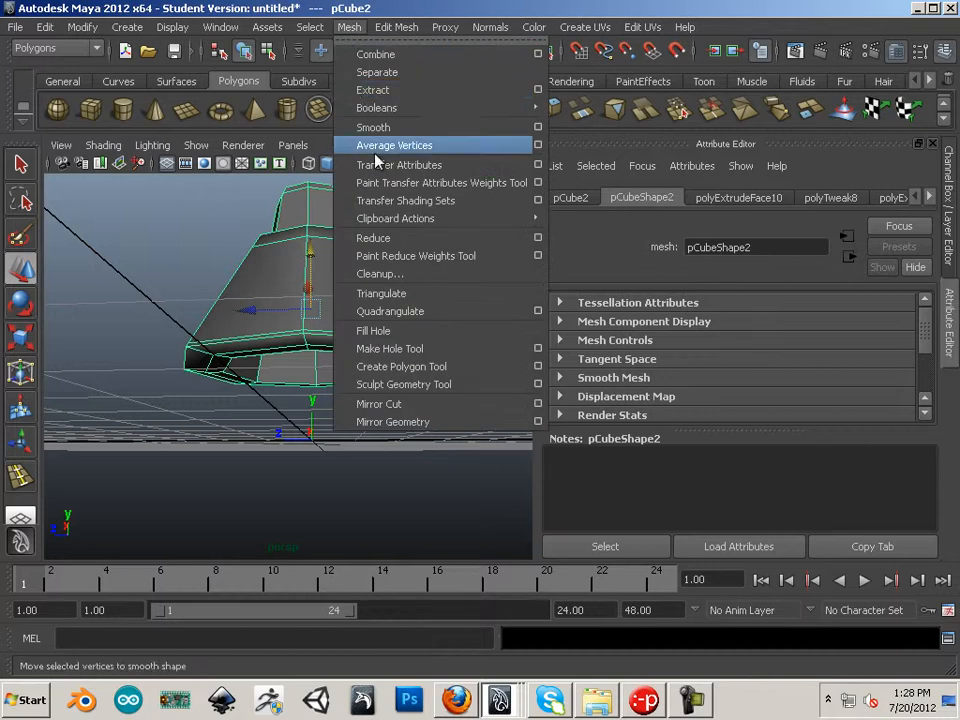
pyautogui.click(360, 124)
pyautogui.click(499, 424)
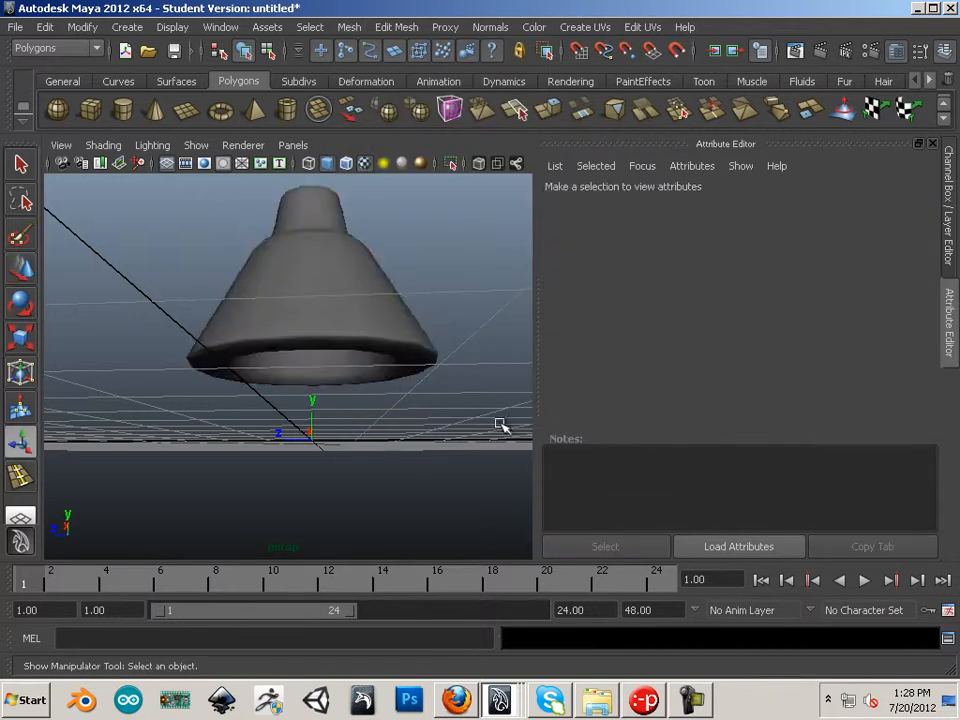
# Inspect the underside of the smoothed shade, and undo the smoothing
pyautogui.keyDown('alt'); pyautogui.moveTo(499, 424); pyautogui.dragTo(390, 349); pyautogui.keyUp('alt')
pyautogui.hotkey('ctrl', 'z')
pyautogui.hotkey('ctrl', 'z')
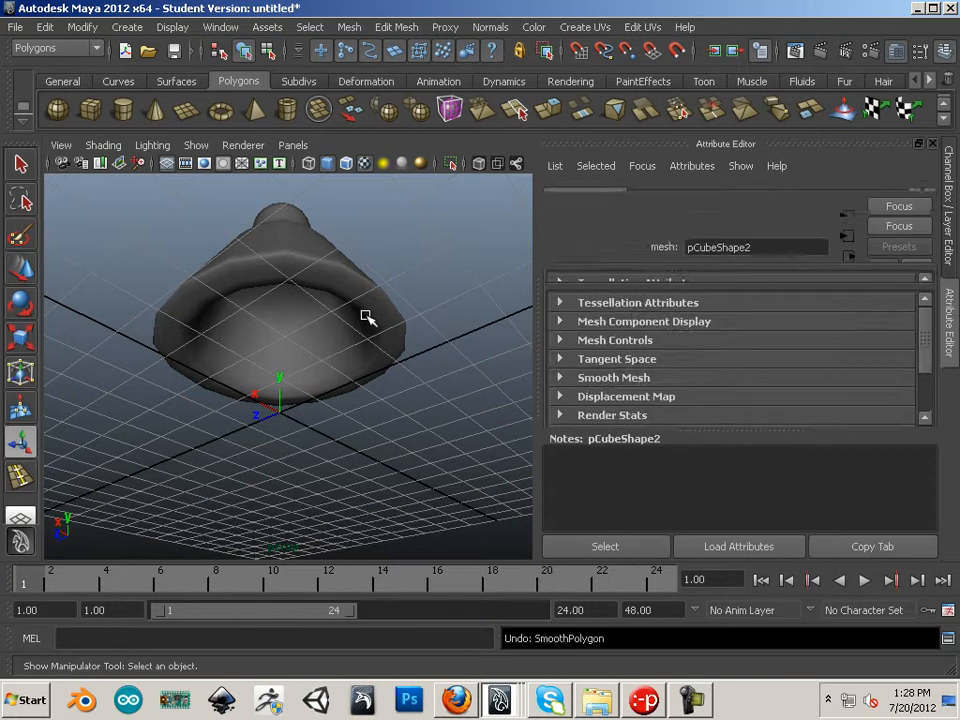
pyautogui.hotkey('ctrl', 'z')
# Insert edge loops around the shade's inner wall, close to the hollow's floor and close to its opening
pyautogui.keyDown('alt'); pyautogui.moveTo(266, 395); pyautogui.dragTo(371, 279); pyautogui.keyUp('alt')
pyautogui.rightClick(369, 281)
pyautogui.press('F8')
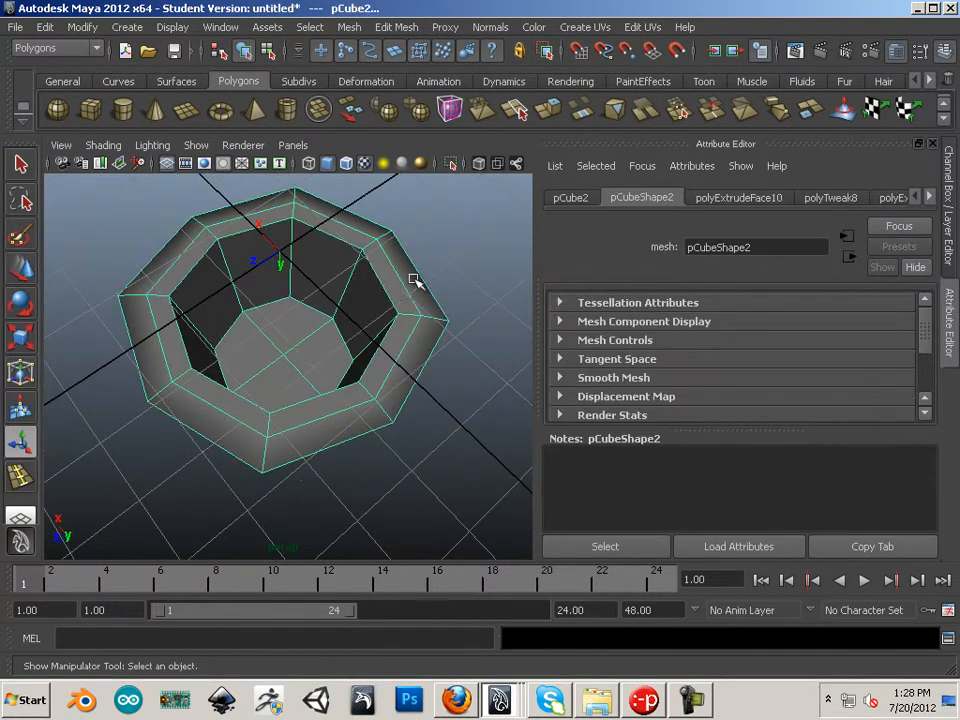
pyautogui.rightClick(399, 295)
pyautogui.moveTo(397, 293); pyautogui.dragTo(424, 279, button='right')
pyautogui.keyDown('alt'); pyautogui.moveTo(347, 322); pyautogui.dragTo(406, 178); pyautogui.keyUp('alt')
pyautogui.click(397, 28)
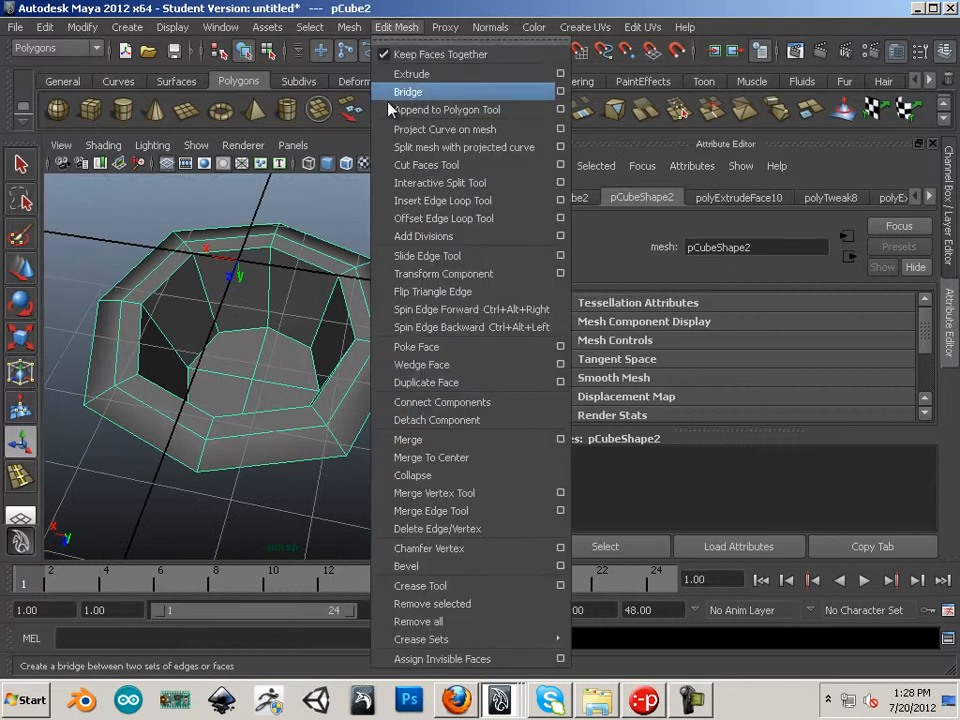
pyautogui.click(409, 201)
pyautogui.moveTo(278, 262); pyautogui.dragTo(270, 330)
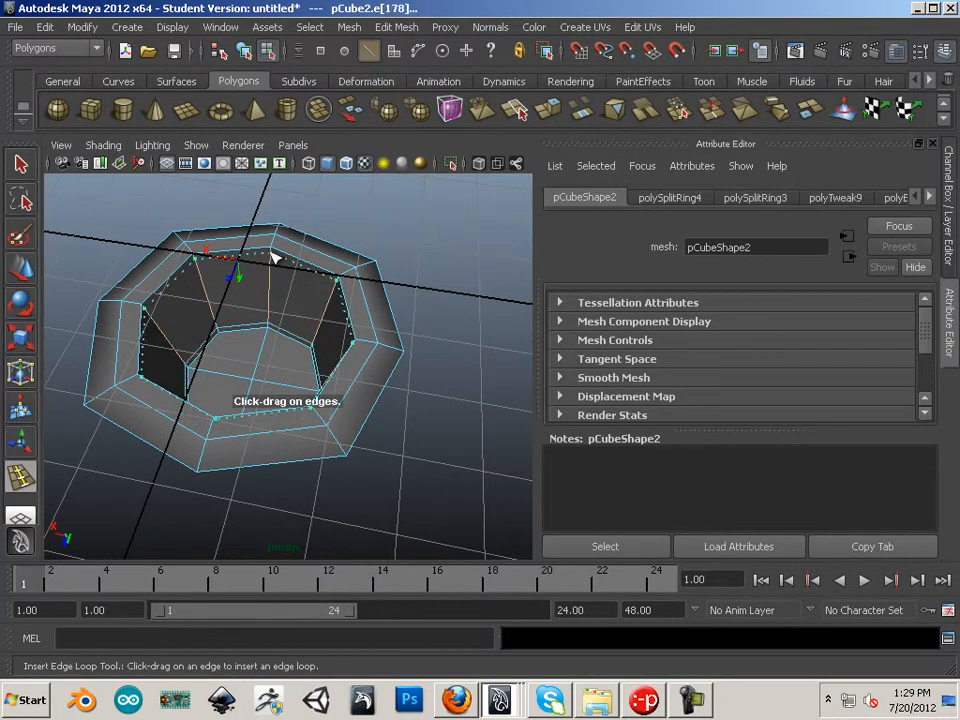
pyautogui.keyDown('alt'); pyautogui.moveTo(172, 237); pyautogui.dragTo(238, 350); pyautogui.keyUp('alt')
pyautogui.click(21, 268)
# Select the four faces forming the floor of the shade's hollow interior
pyautogui.keyDown('alt'); pyautogui.moveTo(172, 378); pyautogui.dragTo(222, 280); pyautogui.keyUp('alt')
pyautogui.keyDown('alt'); pyautogui.moveTo(222, 280); pyautogui.dragTo(370, 338, button='right'); pyautogui.keyUp('alt')
pyautogui.moveTo(370, 338)
pyautogui.keyDown('alt'); pyautogui.mouseDown()
pyautogui.moveTo(361, 287)
pyautogui.moveTo(369, 343)
pyautogui.mouseUp(); pyautogui.keyUp('alt')
pyautogui.moveTo(364, 338); pyautogui.dragTo(369, 369, button='right')
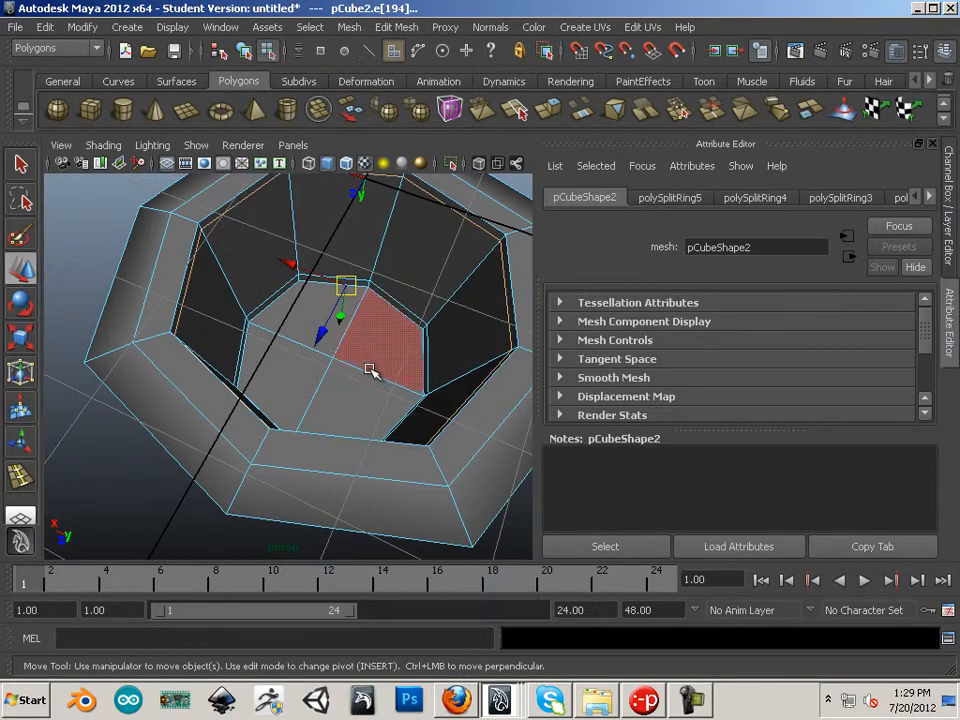
pyautogui.click(369, 369)
pyautogui.keyDown('shift'); pyautogui.click(290, 378); pyautogui.keyUp('shift')
pyautogui.keyDown('shift'); pyautogui.click(298, 315); pyautogui.keyUp('shift')
pyautogui.keyDown('alt'); pyautogui.moveTo(304, 328); pyautogui.dragTo(368, 440); pyautogui.keyUp('alt')
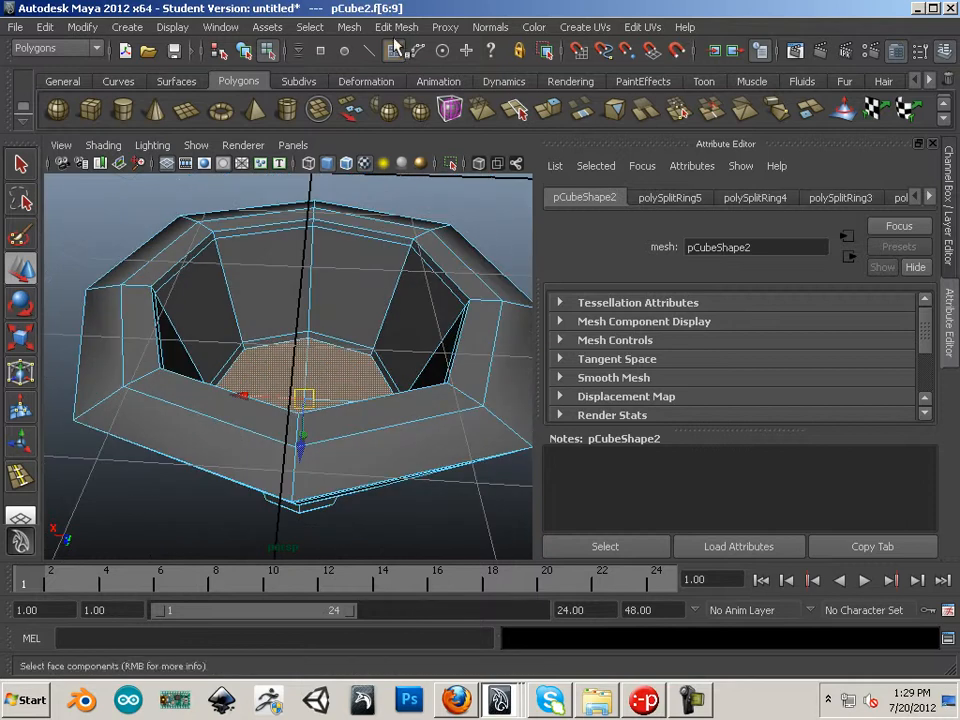
# Try duplicating the selected interior floor faces, and undo the duplication
pyautogui.click(396, 29)
pyautogui.click(440, 383)
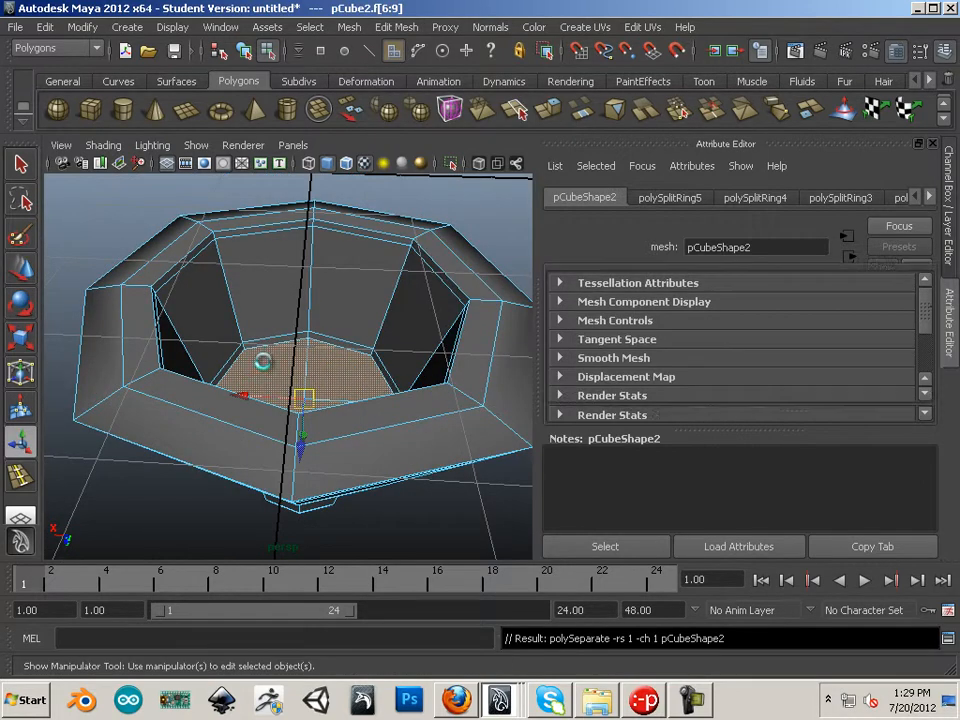
pyautogui.keyDown('alt'); pyautogui.moveTo(264, 362); pyautogui.dragTo(205, 335); pyautogui.keyUp('alt')
pyautogui.press('w')
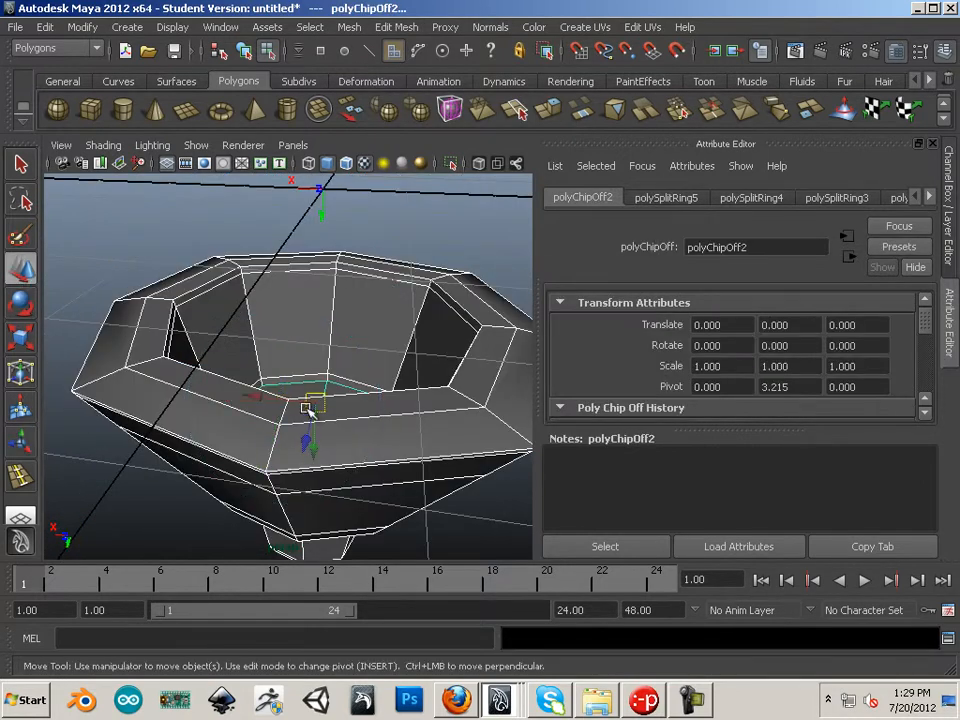
pyautogui.hotkey('ctrl', 'z')
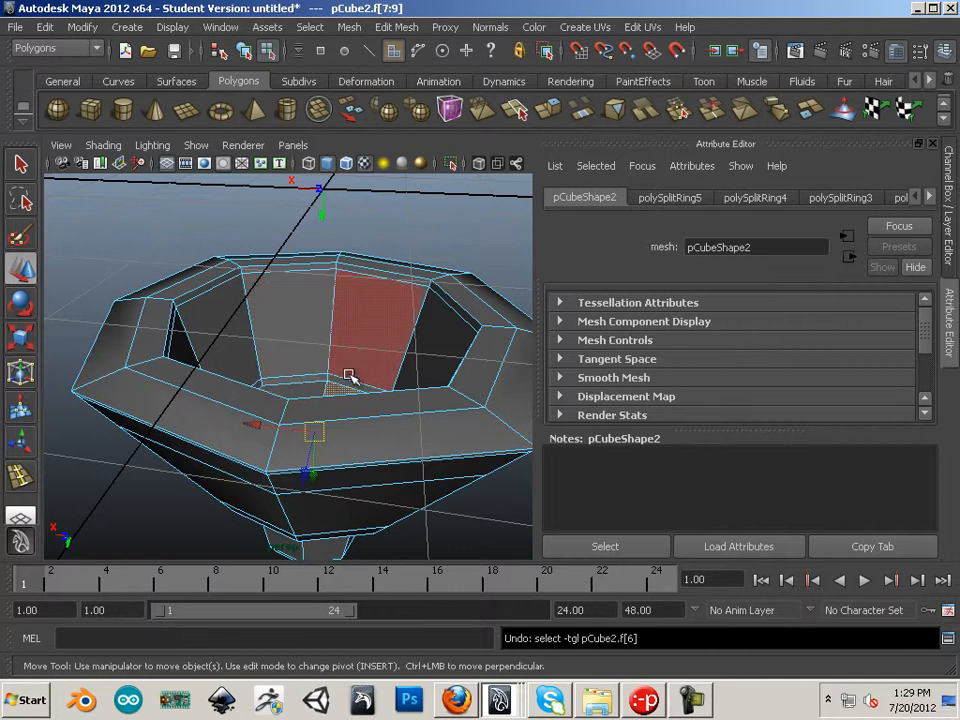
pyautogui.moveTo(350, 376)
pyautogui.keyDown('alt'); pyautogui.mouseDown()
pyautogui.moveTo(349, 422)
pyautogui.moveTo(350, 388)
pyautogui.mouseUp(); pyautogui.keyUp('alt')
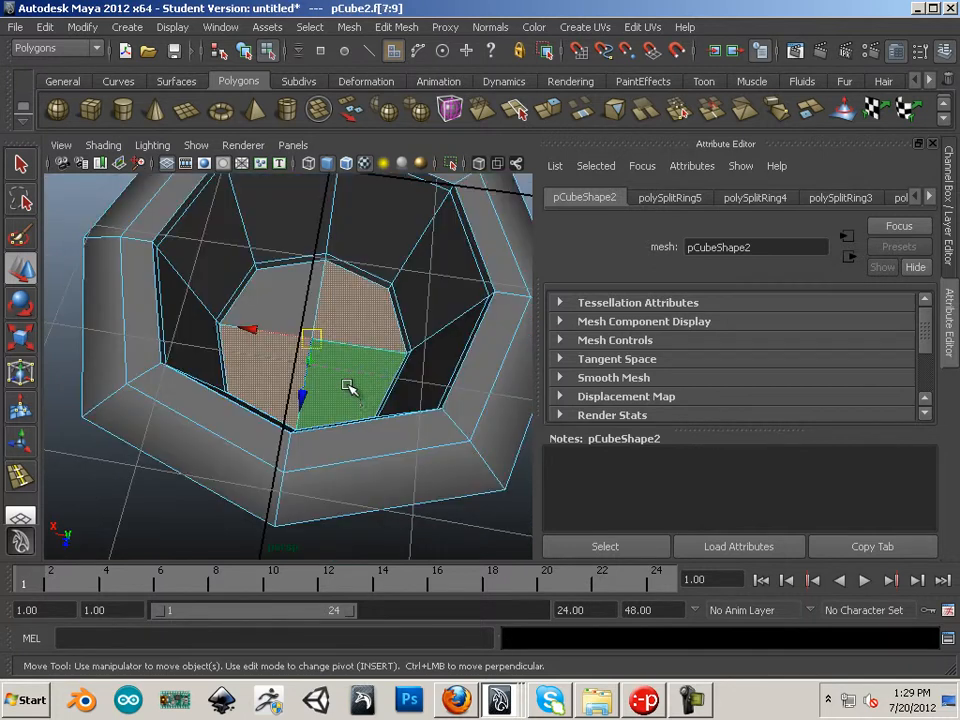
# Duplicate the four floor faces of the shade's hollow interior as a separate surface
pyautogui.keyDown('shift'); pyautogui.click(272, 319); pyautogui.keyUp('shift')
pyautogui.click(396, 27)
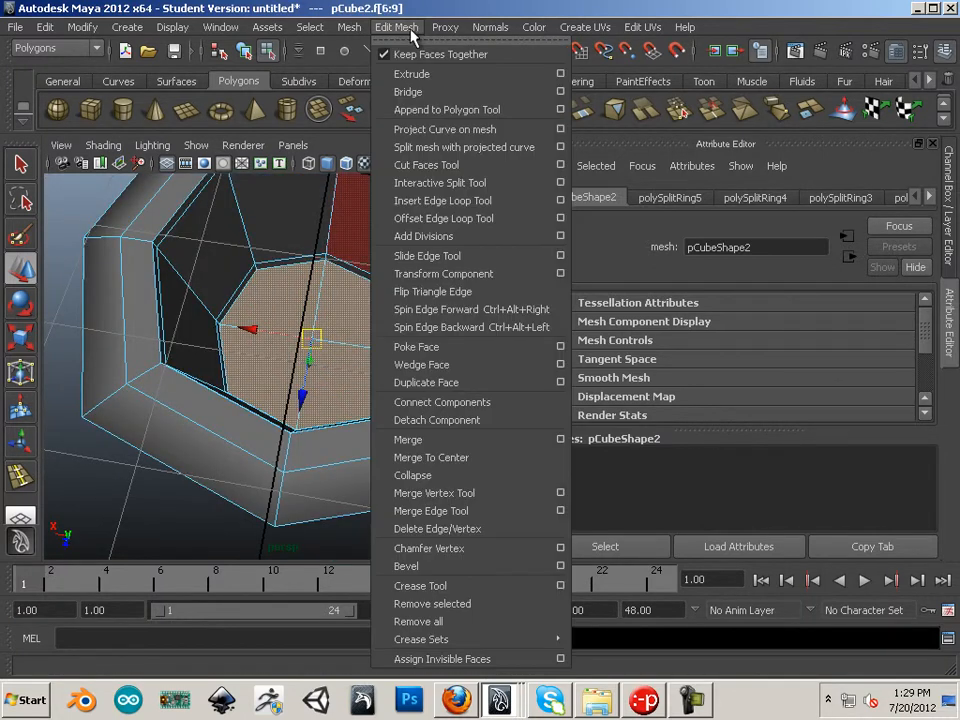
pyautogui.click(452, 383)
pyautogui.keyDown('alt'); pyautogui.moveTo(341, 411); pyautogui.dragTo(300, 300); pyautogui.keyUp('alt')
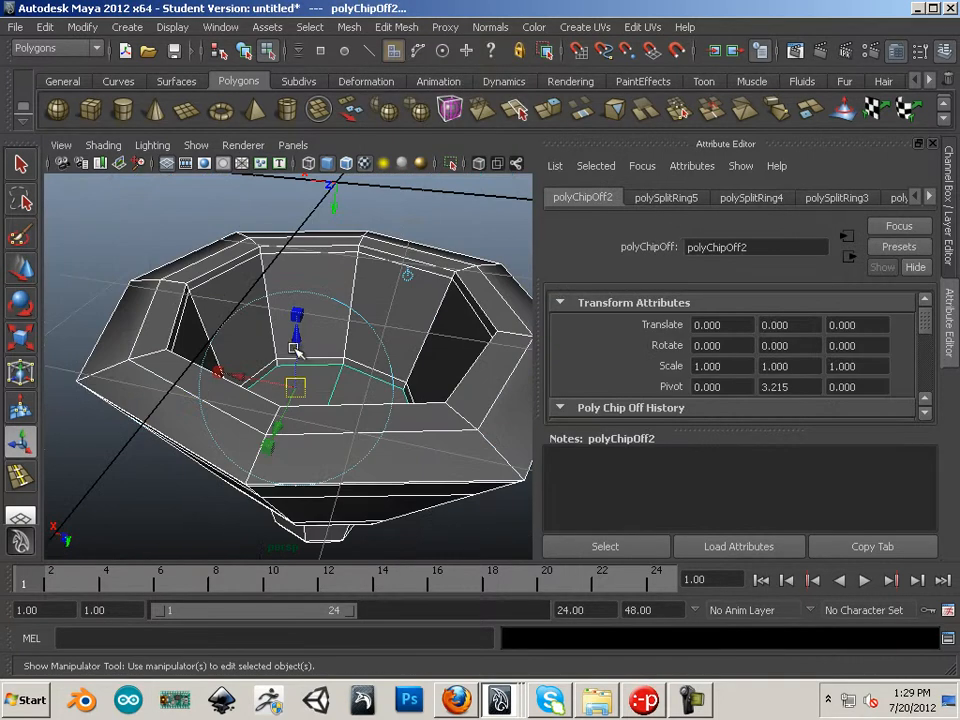
pyautogui.click(267, 186)
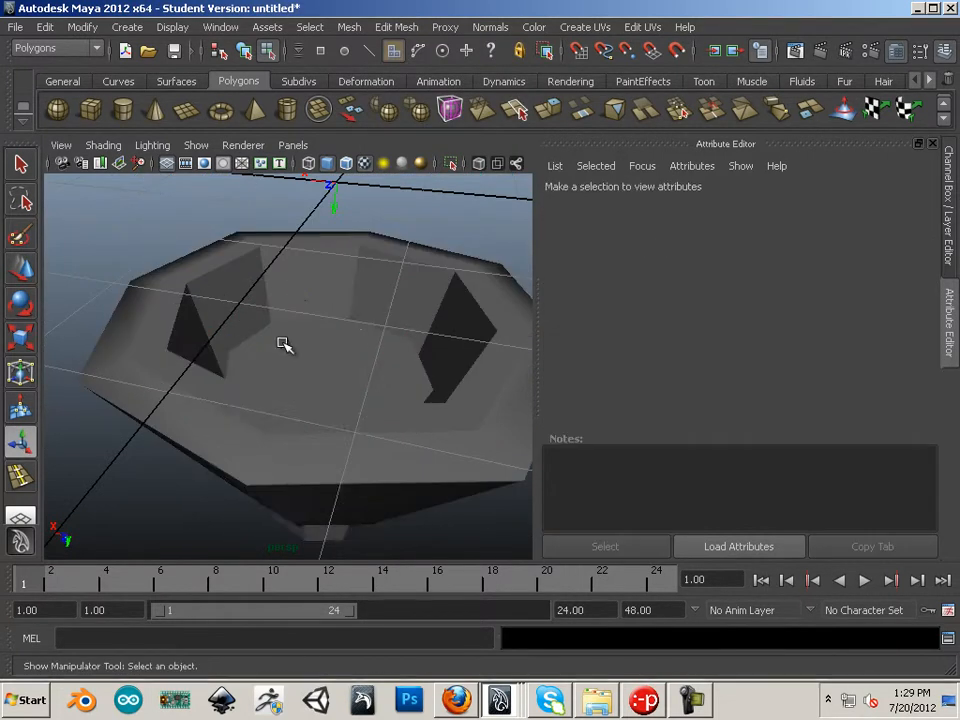
# Select the four faces of the duplicated floor surface and scale them down uniformly to a small disc
pyautogui.moveTo(285, 343); pyautogui.dragTo(298, 385, button='right')
pyautogui.moveTo(364, 356); pyautogui.dragTo(388, 386, button='right')
pyautogui.click(385, 372)
pyautogui.click(373, 366)
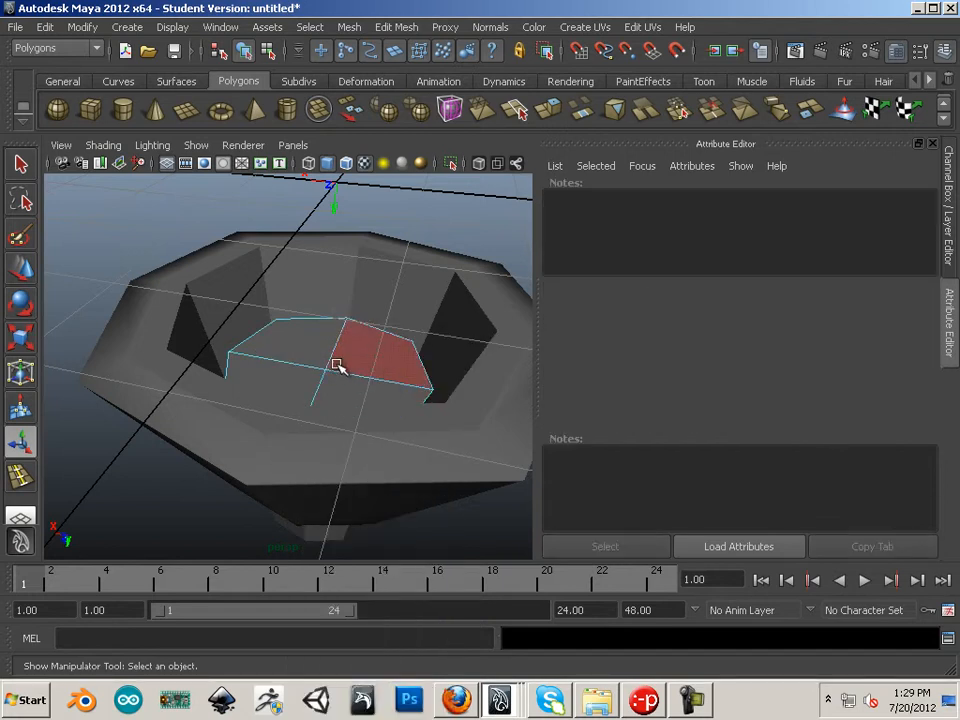
pyautogui.keyDown('shift'); pyautogui.click(338, 364); pyautogui.keyUp('shift')
pyautogui.keyDown('shift'); pyautogui.click(302, 356); pyautogui.keyUp('shift')
pyautogui.keyDown('shift'); pyautogui.click(288, 388); pyautogui.keyUp('shift')
pyautogui.keyDown('shift'); pyautogui.click(372, 400); pyautogui.keyUp('shift')
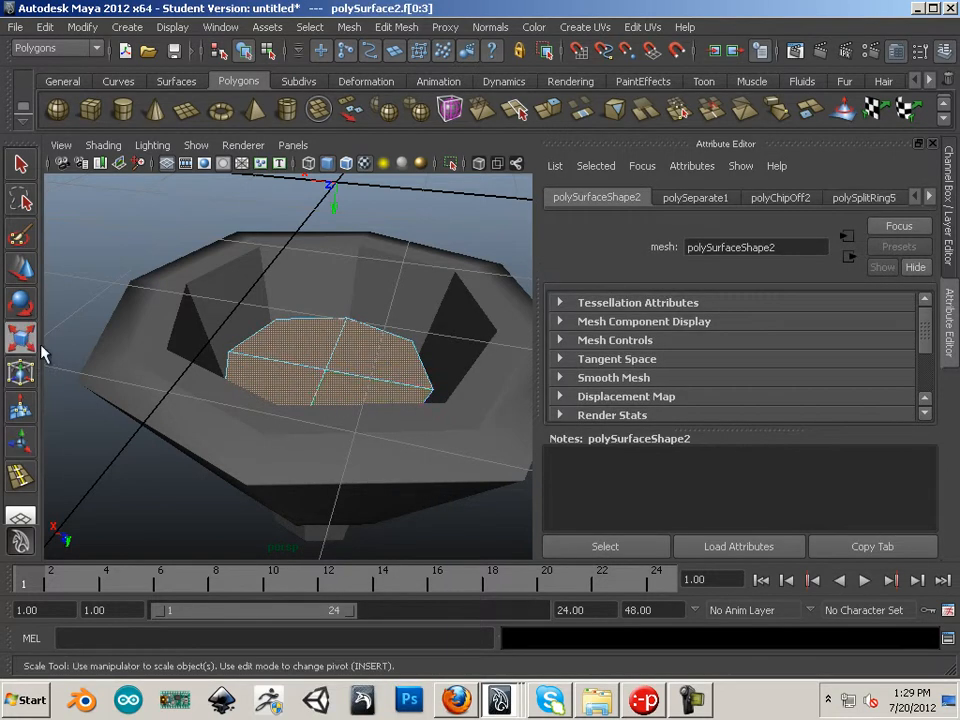
pyautogui.moveTo(323, 373); pyautogui.dragTo(297, 394)
# Extrude the shrunken disc faces out towards the shade's opening to form the bulb's narrow stem
pyautogui.keyDown('alt'); pyautogui.moveTo(400, 300); pyautogui.dragTo(306, 316); pyautogui.keyUp('alt')
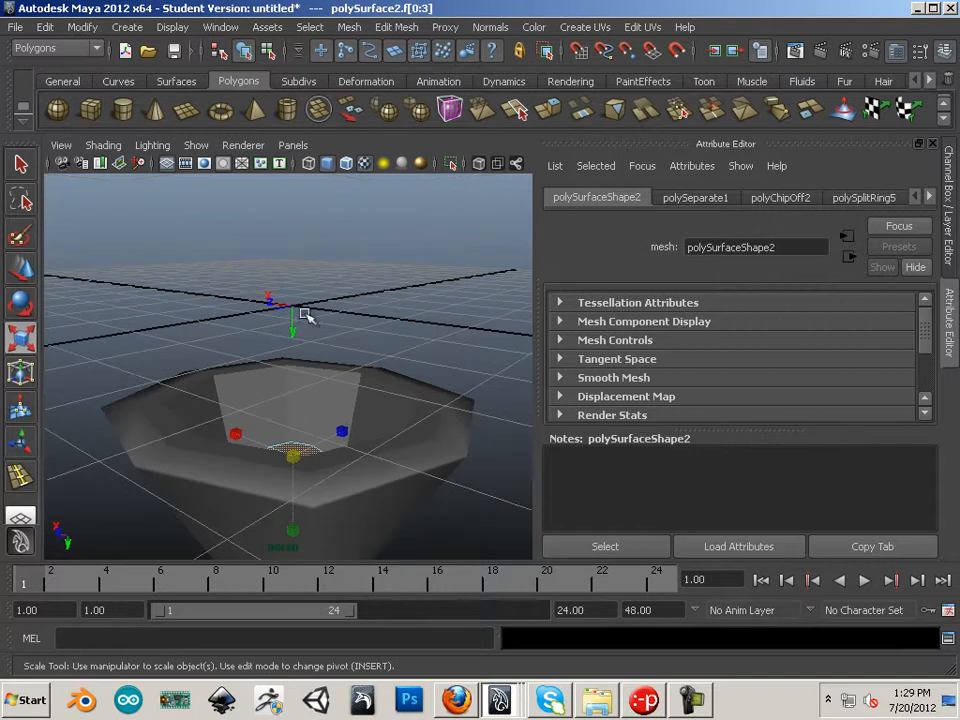
pyautogui.click(547, 110)
pyautogui.moveTo(292, 387); pyautogui.dragTo(305, 267)
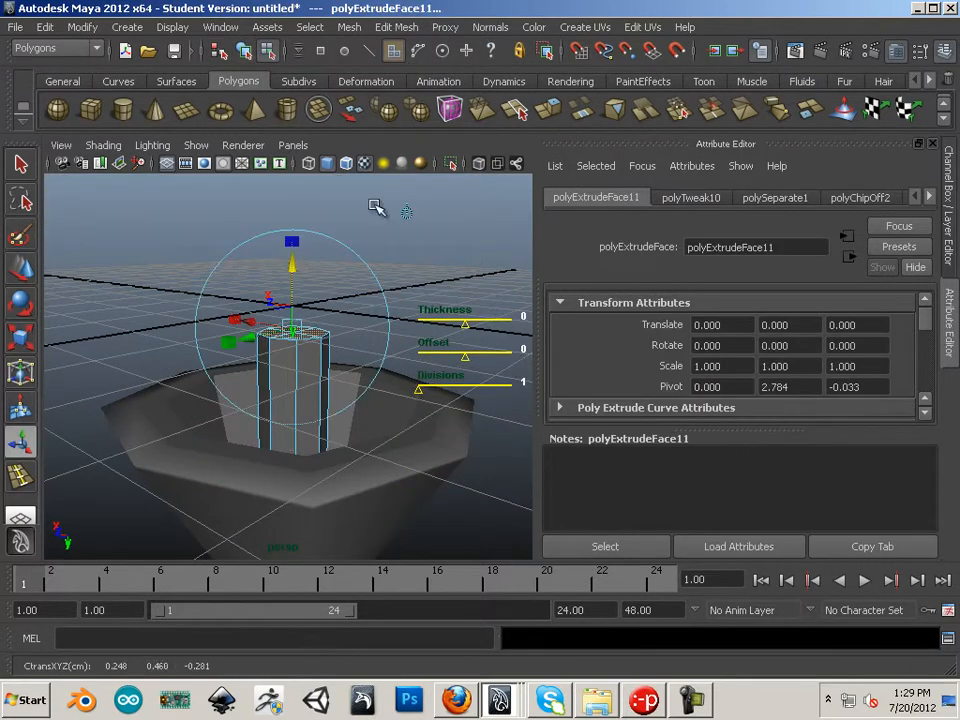
# Extrude the stem's end faces outward into a wide disc, and extrude that disc into the bulb's thick body
pyautogui.click(30, 343)
pyautogui.moveTo(292, 333); pyautogui.dragTo(330, 336)
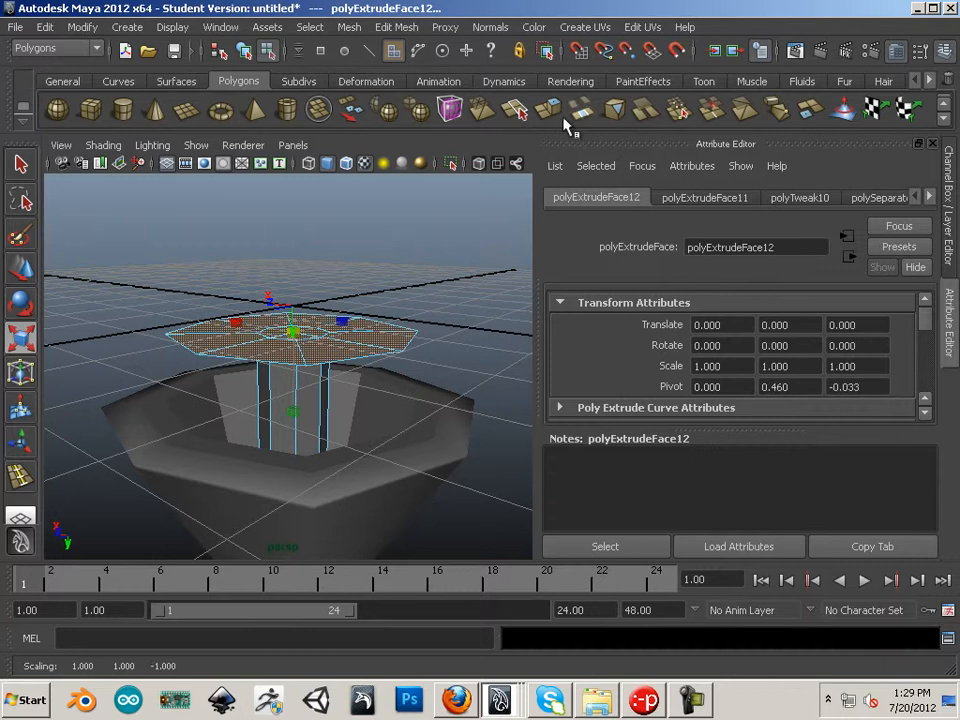
pyautogui.hotkey('ctrl', 'e')
pyautogui.moveTo(278, 272); pyautogui.dragTo(316, 176)
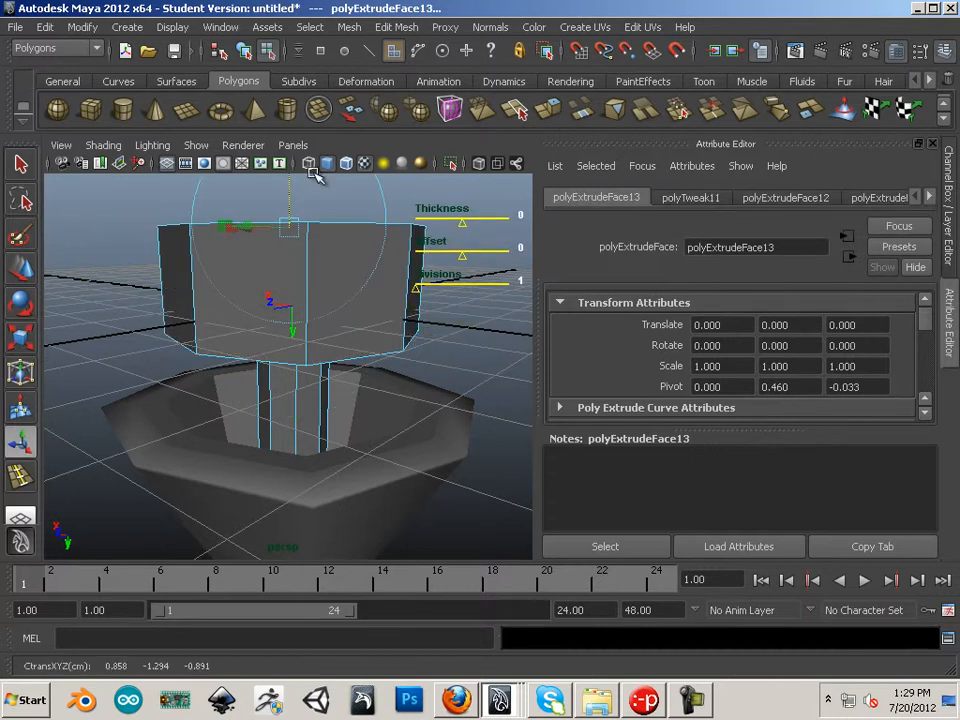
# Extrude the end of the bulb's body once more and scale the end faces inward to form a tapered tip
pyautogui.click(550, 112)
pyautogui.keyDown('alt'); pyautogui.moveTo(228, 237); pyautogui.dragTo(218, 329, button='middle'); pyautogui.keyUp('alt')
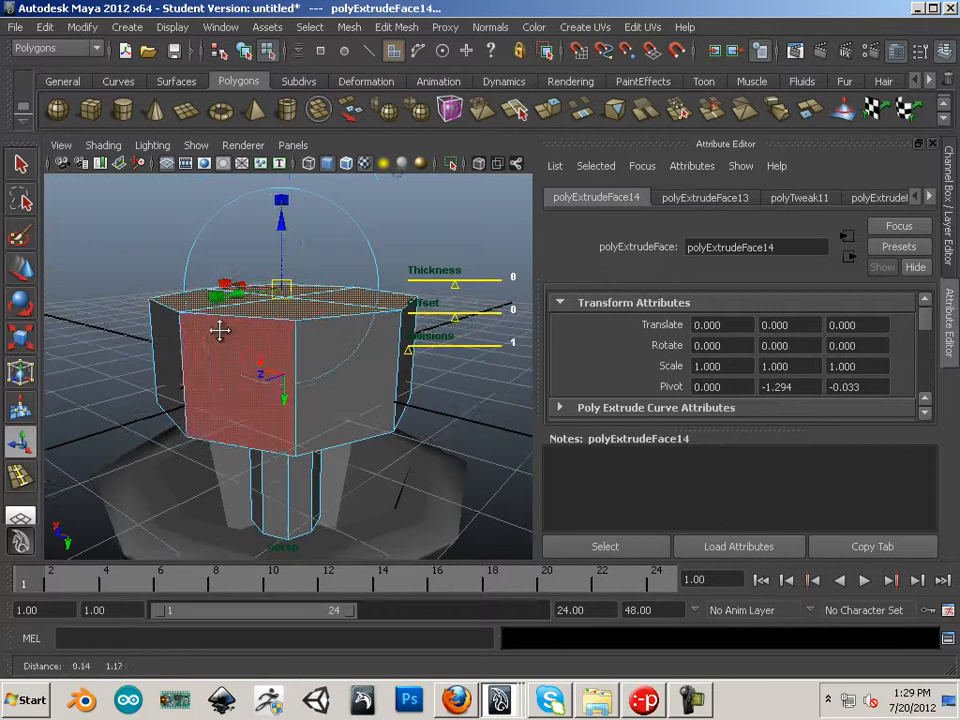
pyautogui.click(294, 200)
pyautogui.hotkey('ctrl', 'z')
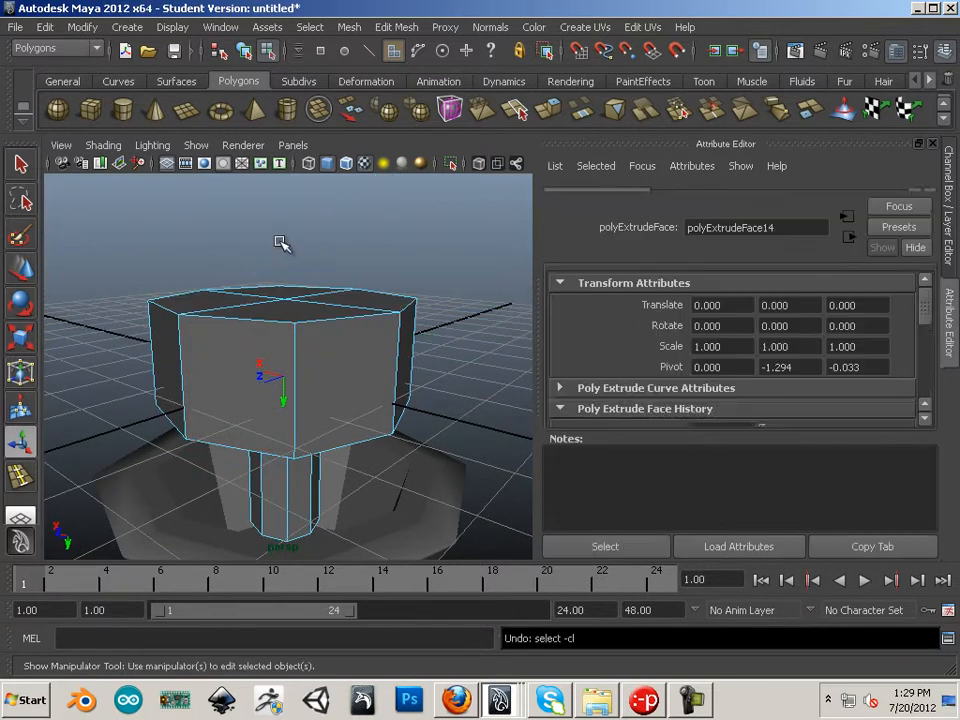
pyautogui.scroll(2, 281, 250)
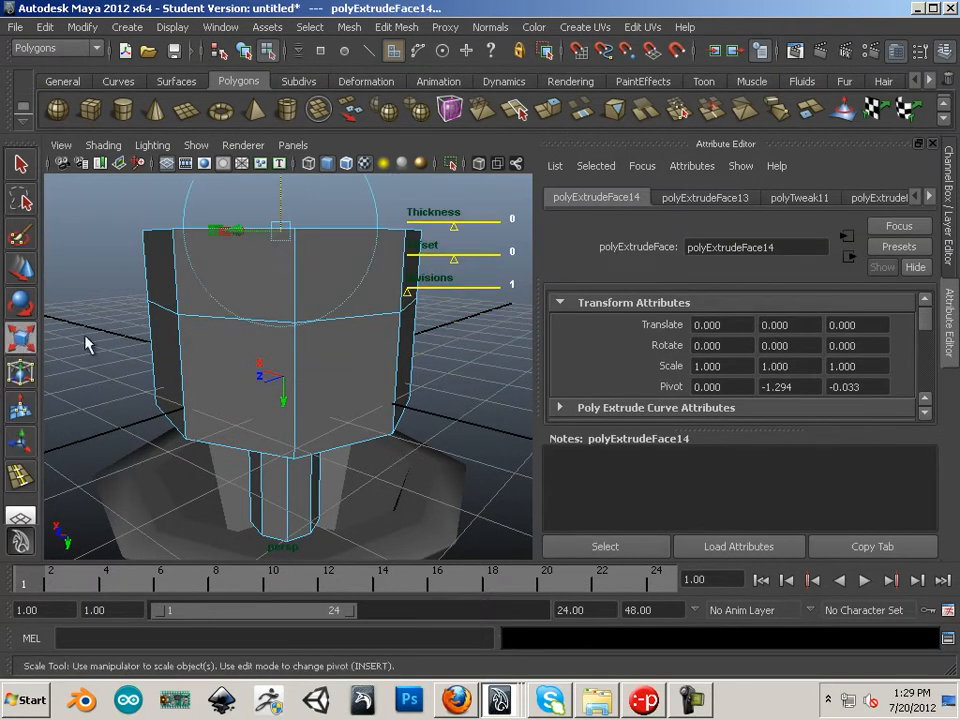
pyautogui.moveTo(276, 237); pyautogui.dragTo(160, 233)
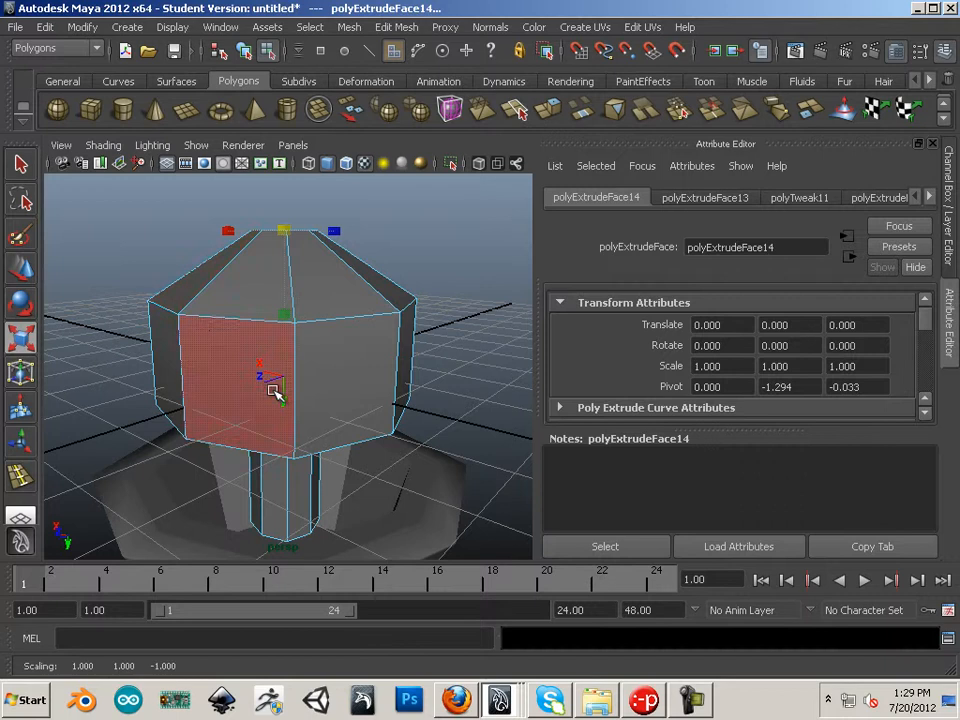
# Try smoothing the whole bulb mesh, inspect its stem, and undo the smoothing
pyautogui.moveTo(276, 392); pyautogui.dragTo(324, 337, button='right')
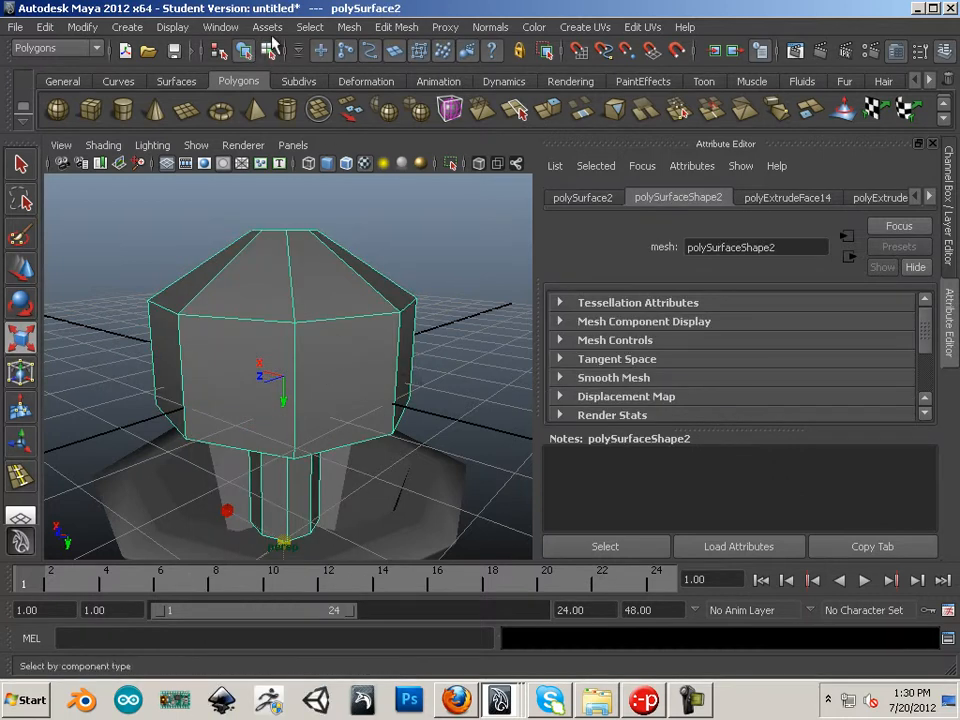
pyautogui.click(348, 28)
pyautogui.click(368, 127)
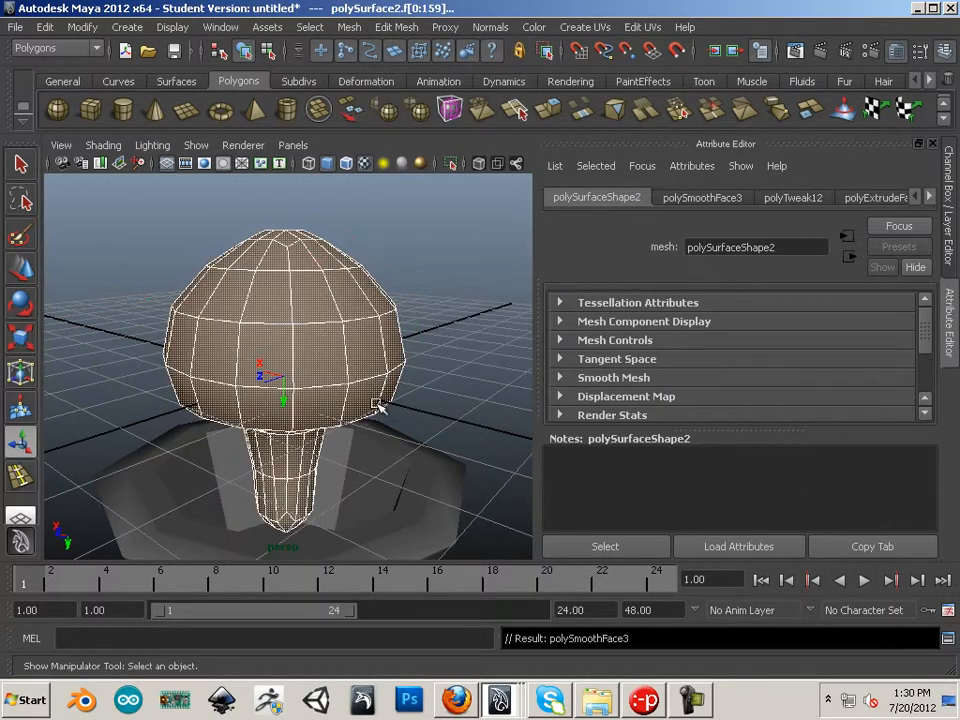
pyautogui.keyDown('alt'); pyautogui.moveTo(287, 306); pyautogui.dragTo(319, 281); pyautogui.keyUp('alt')
pyautogui.keyDown('alt'); pyautogui.moveTo(279, 357); pyautogui.dragTo(267, 336); pyautogui.keyUp('alt')
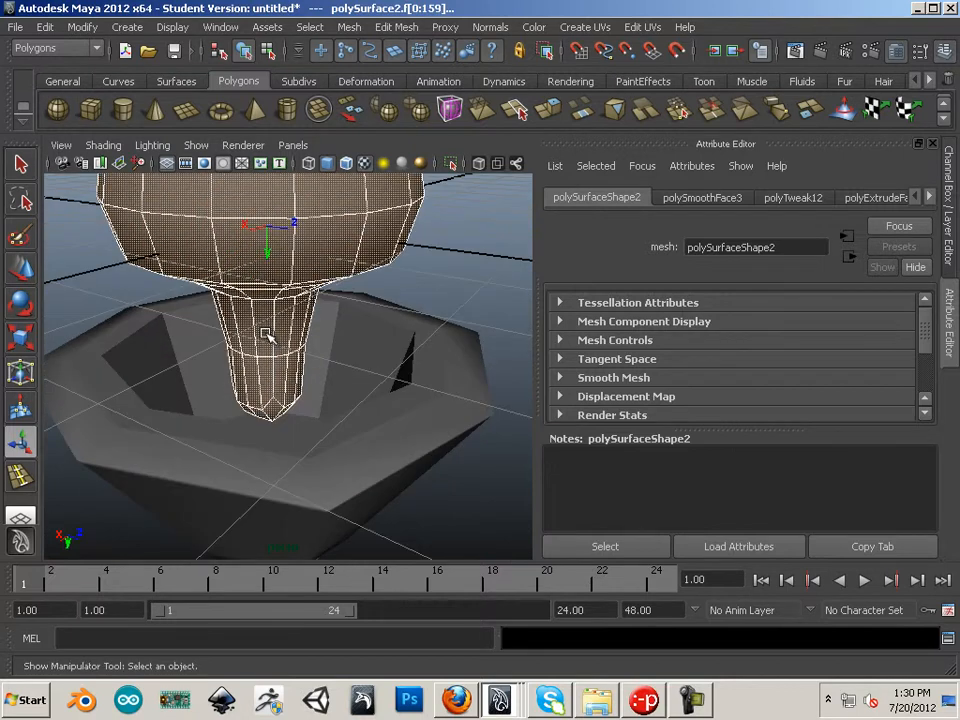
pyautogui.hotkey('ctrl', 'z')
# Insert a supporting edge loop around the bulb's stem, close to its base end
pyautogui.click(396, 27)
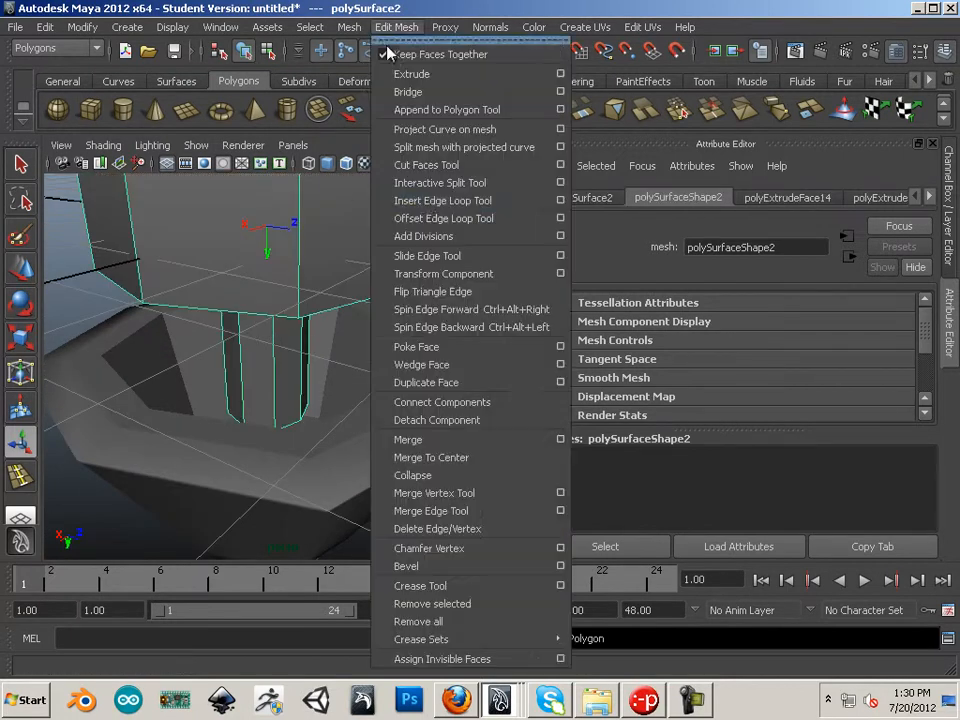
pyautogui.click(420, 200)
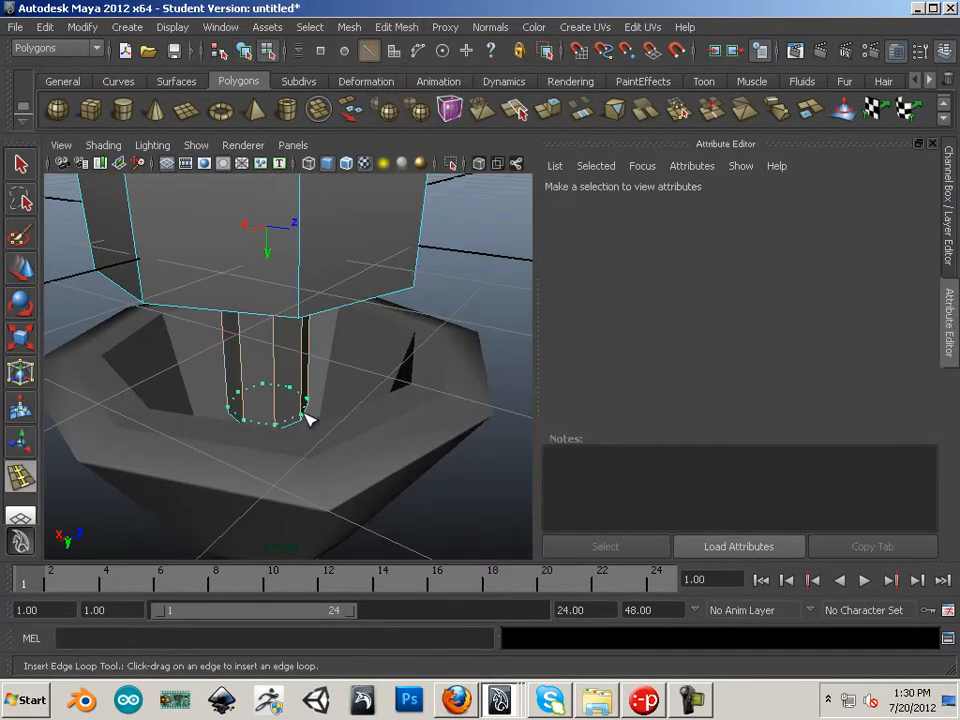
pyautogui.click(19, 268)
# Select the whole bulb object and smooth its mesh
pyautogui.moveTo(294, 248); pyautogui.dragTo(367, 219, button='right')
pyautogui.click(348, 27)
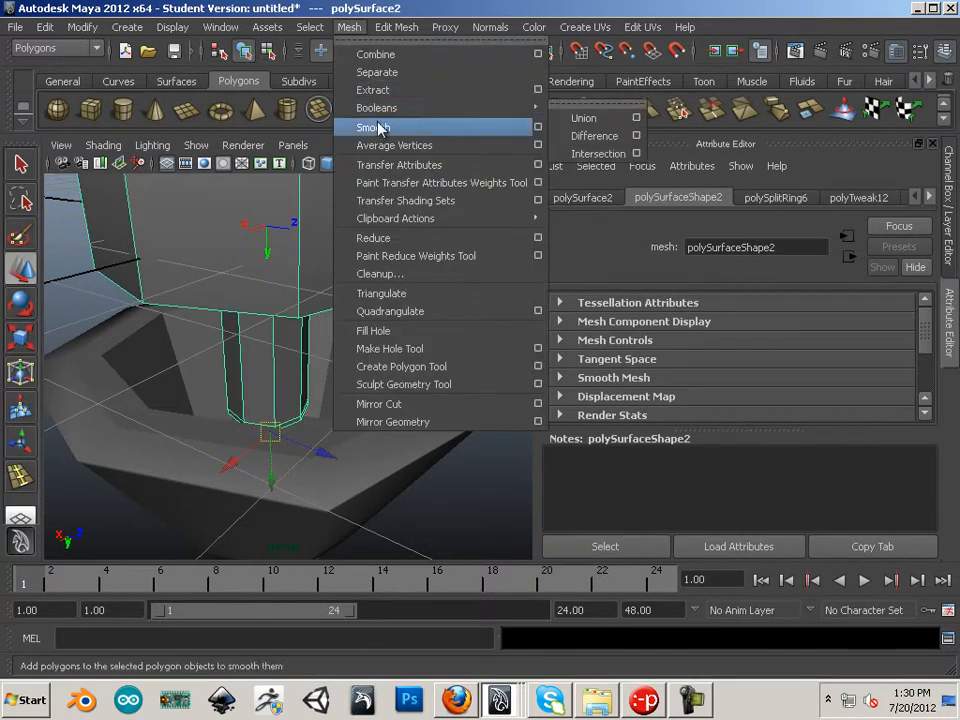
pyautogui.click(369, 126)
pyautogui.scroll(-6, 376, 259)
pyautogui.keyDown('alt'); pyautogui.moveTo(281, 294); pyautogui.dragTo(205, 265); pyautogui.keyUp('alt')
# Scale the bulb uniformly to about 0.7 and move it about 3.95 units along Y into the shade
pyautogui.moveTo(259, 270); pyautogui.dragTo(295, 262, button='right')
pyautogui.click(252, 285)
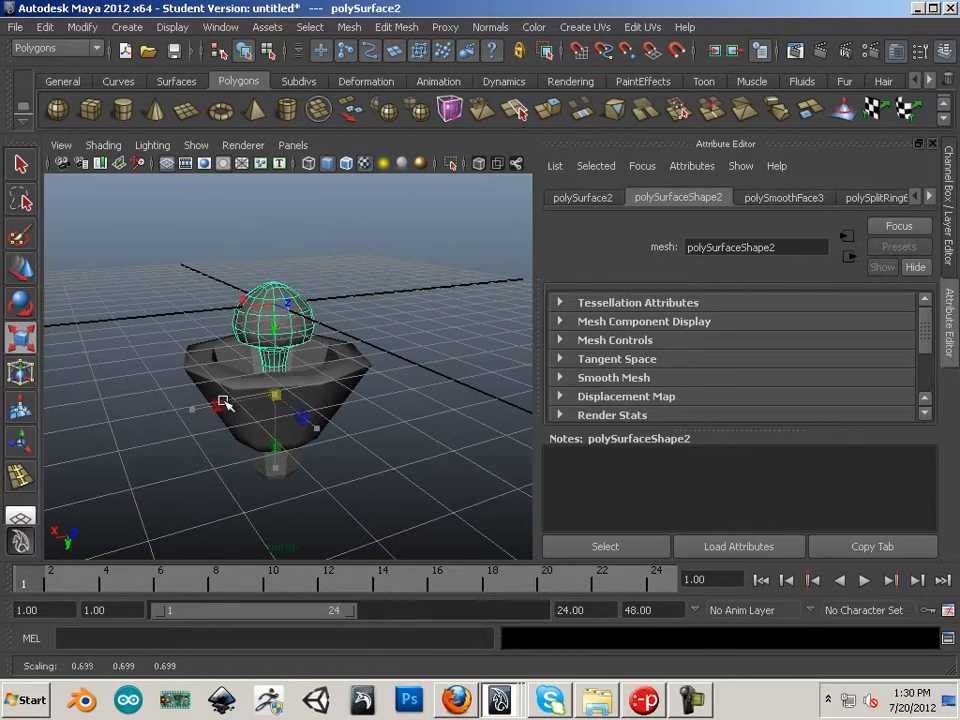
pyautogui.press('w')
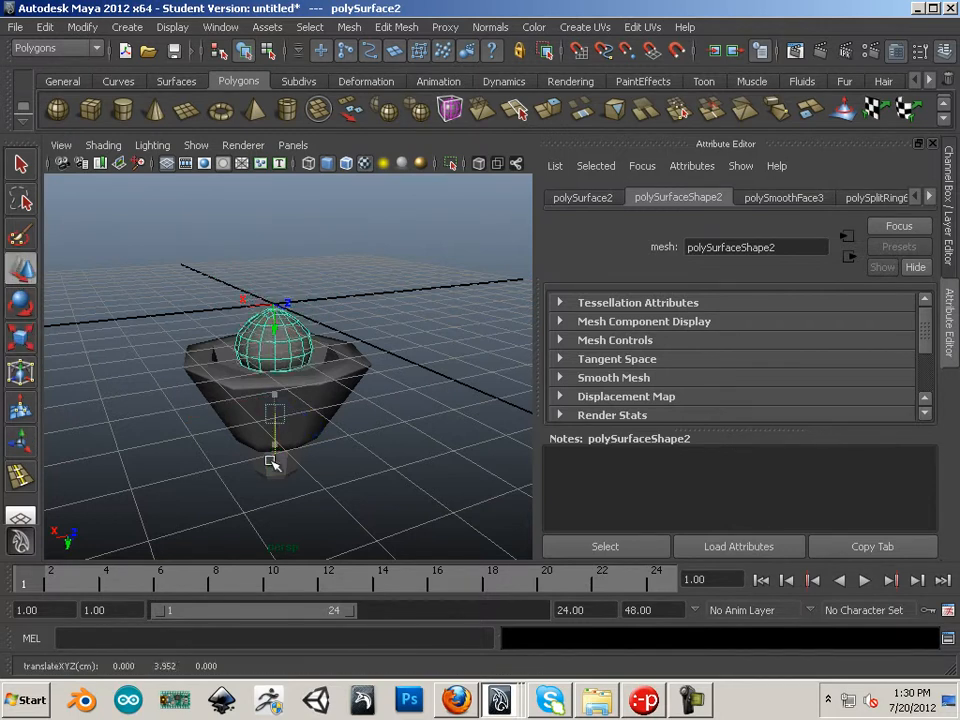
pyautogui.keyDown('alt'); pyautogui.moveTo(343, 345); pyautogui.dragTo(369, 336); pyautogui.keyUp('alt')
pyautogui.scroll(3, 324, 407)
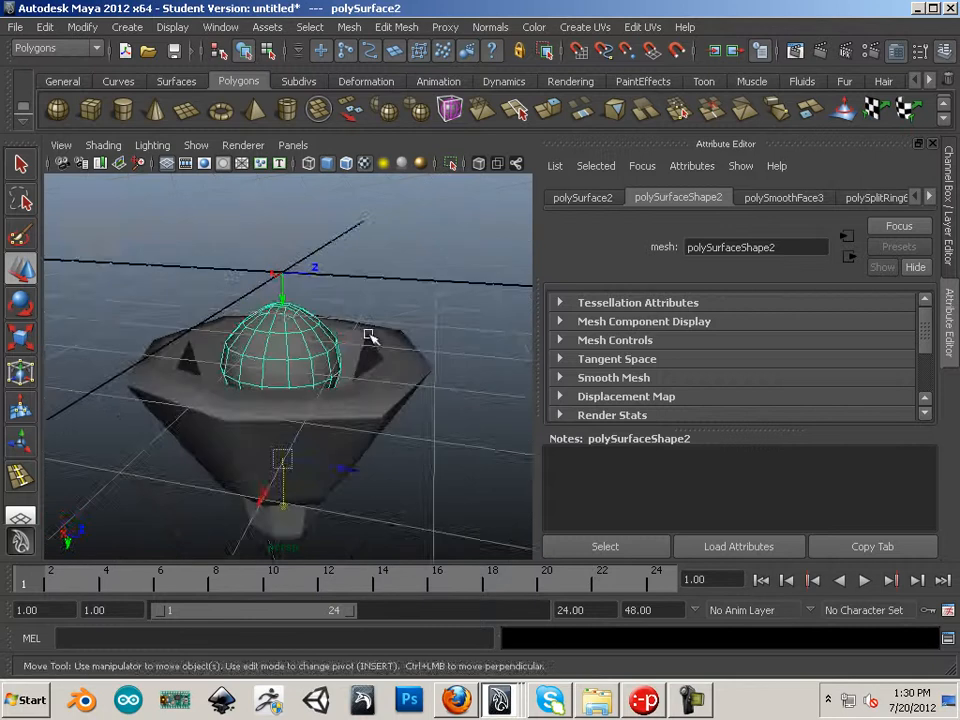
# Check the bulb's fit from the side and scale it down slightly so less of it protrudes below the shade
pyautogui.scroll(4, 350, 340)
pyautogui.moveTo(284, 356)
pyautogui.keyDown('alt'); pyautogui.mouseDown()
pyautogui.moveTo(371, 373)
pyautogui.moveTo(276, 249)
pyautogui.moveTo(253, 369)
pyautogui.moveTo(338, 396)
pyautogui.moveTo(302, 350)
pyautogui.mouseUp(); pyautogui.keyUp('alt')
pyautogui.click(24, 339)
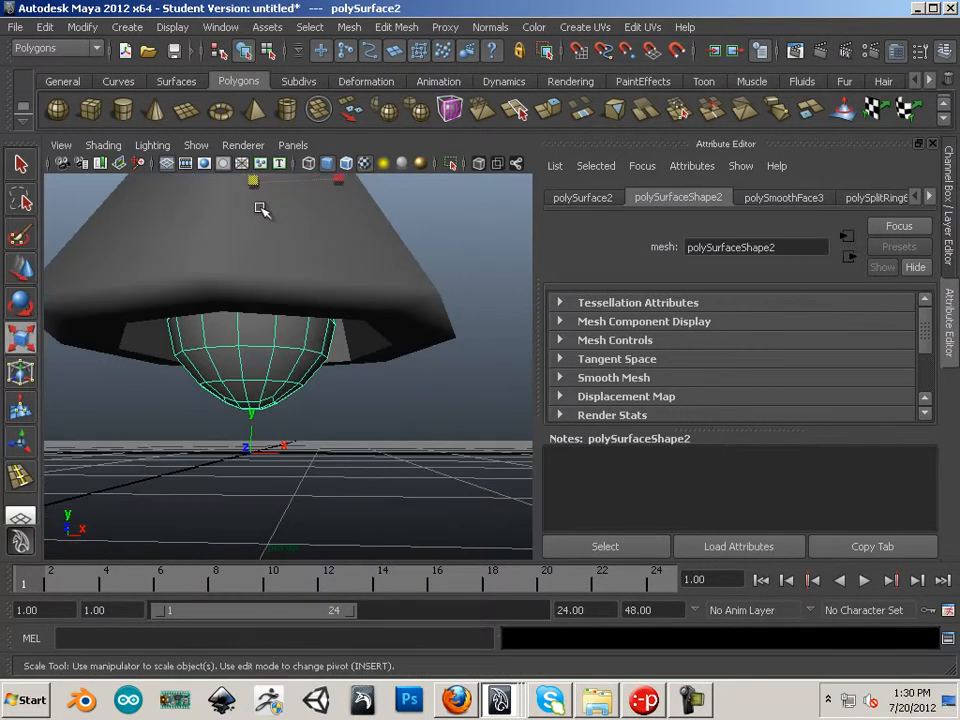
pyautogui.keyDown('alt'); pyautogui.moveTo(259, 208); pyautogui.dragTo(345, 302); pyautogui.keyUp('alt')
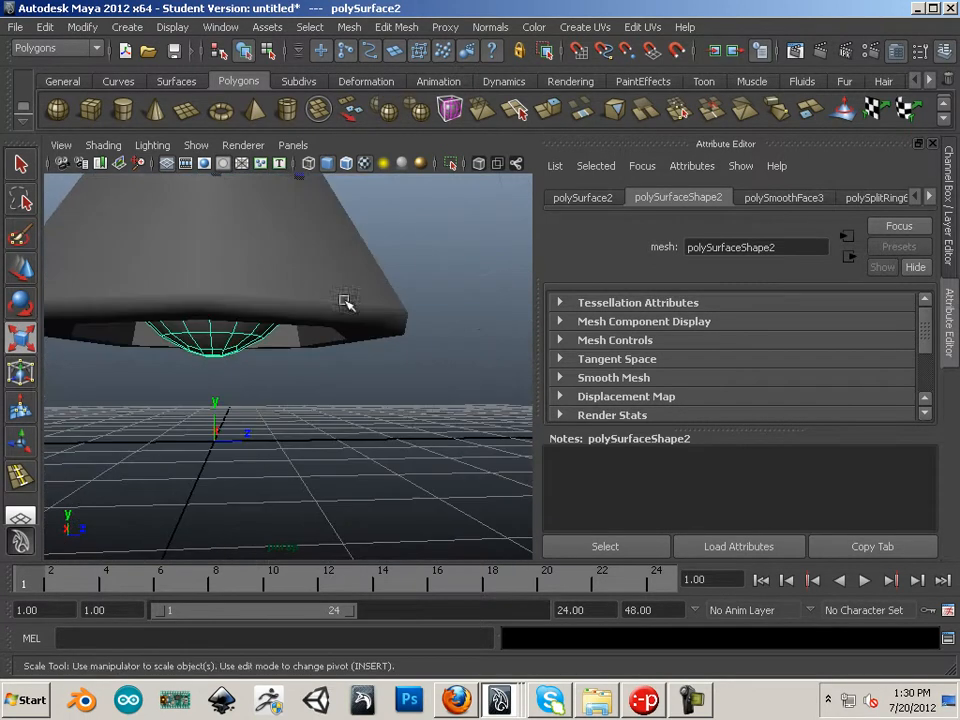
# Extrude the four cap faces on top of the shade's neck and scale them inward to a thin cord profile
pyautogui.click(231, 221)
pyautogui.keyDown('alt'); pyautogui.moveTo(231, 221); pyautogui.dragTo(315, 364); pyautogui.keyUp('alt')
pyautogui.moveTo(315, 364); pyautogui.dragTo(311, 402, button='right')
pyautogui.click(302, 385)
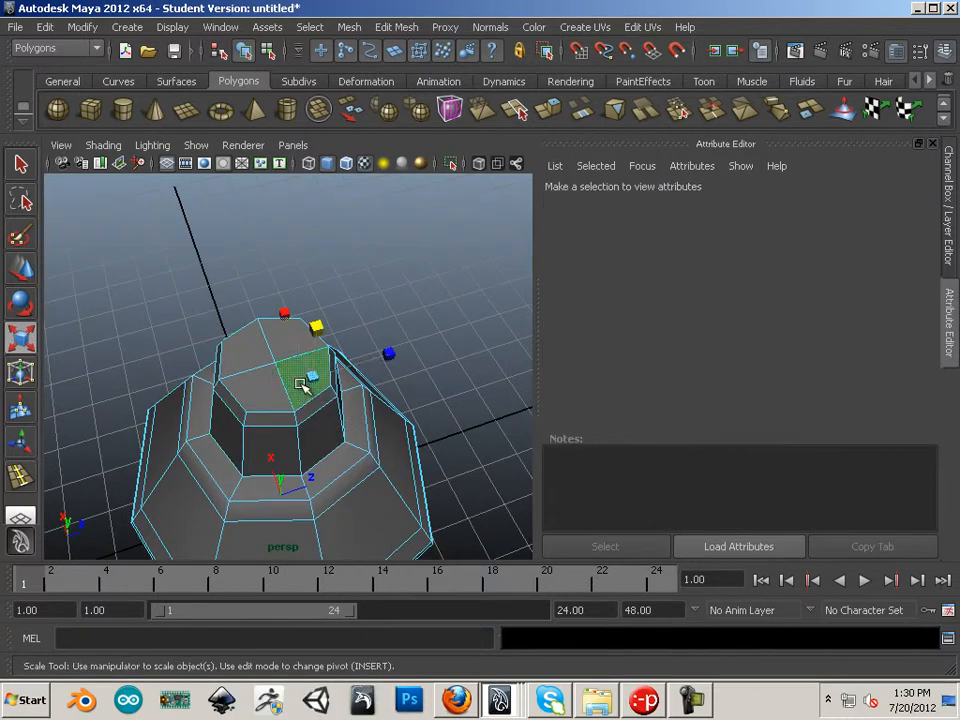
pyautogui.keyDown('shift'); pyautogui.click(264, 385); pyautogui.keyUp('shift')
pyautogui.keyDown('shift'); pyautogui.click(245, 363); pyautogui.keyUp('shift')
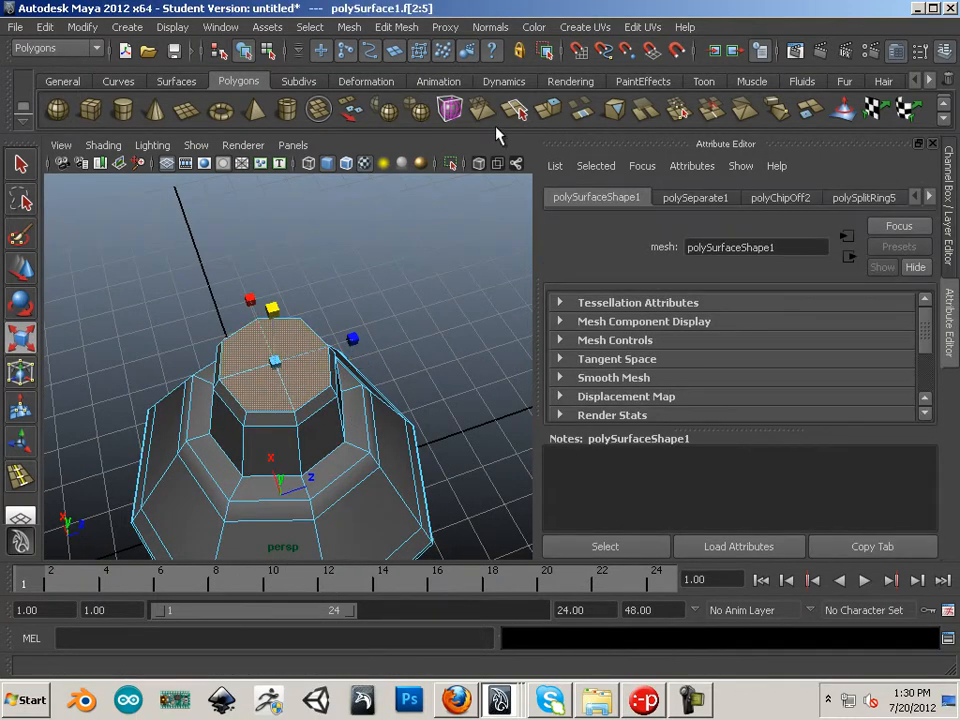
pyautogui.click(544, 119)
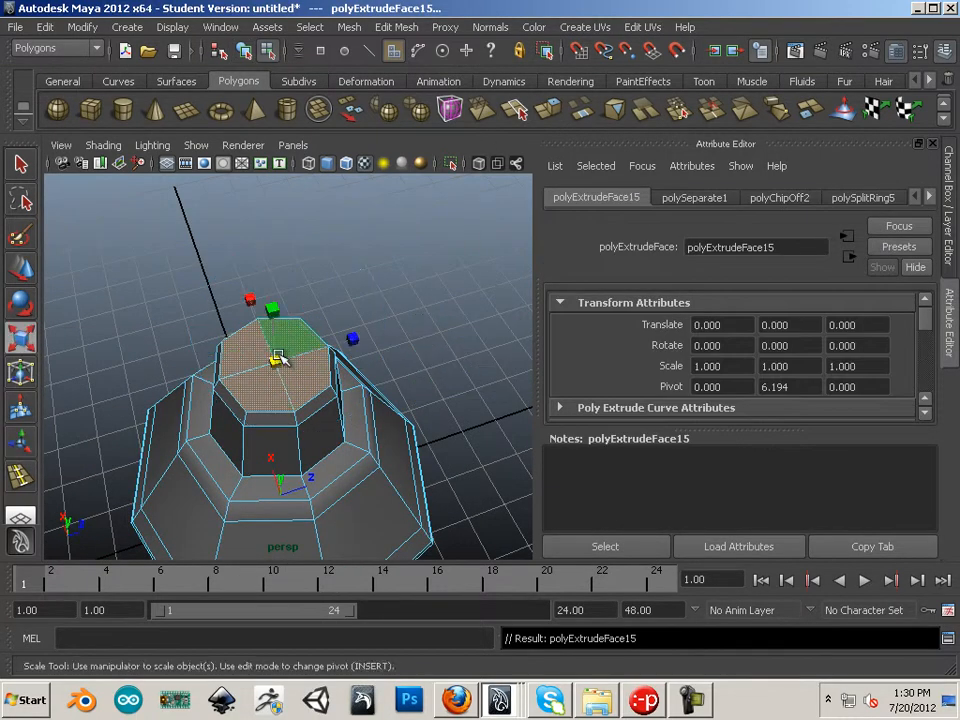
# Extrude the small central cap faces straight up from the shade's neck into a long thin cord, and lengthen it further
pyautogui.click(545, 118)
pyautogui.scroll(-3, 303, 374)
pyautogui.keyDown('alt'); pyautogui.moveTo(303, 374); pyautogui.dragTo(284, 300); pyautogui.keyUp('alt')
pyautogui.moveTo(287, 238); pyautogui.dragTo(286, 2)
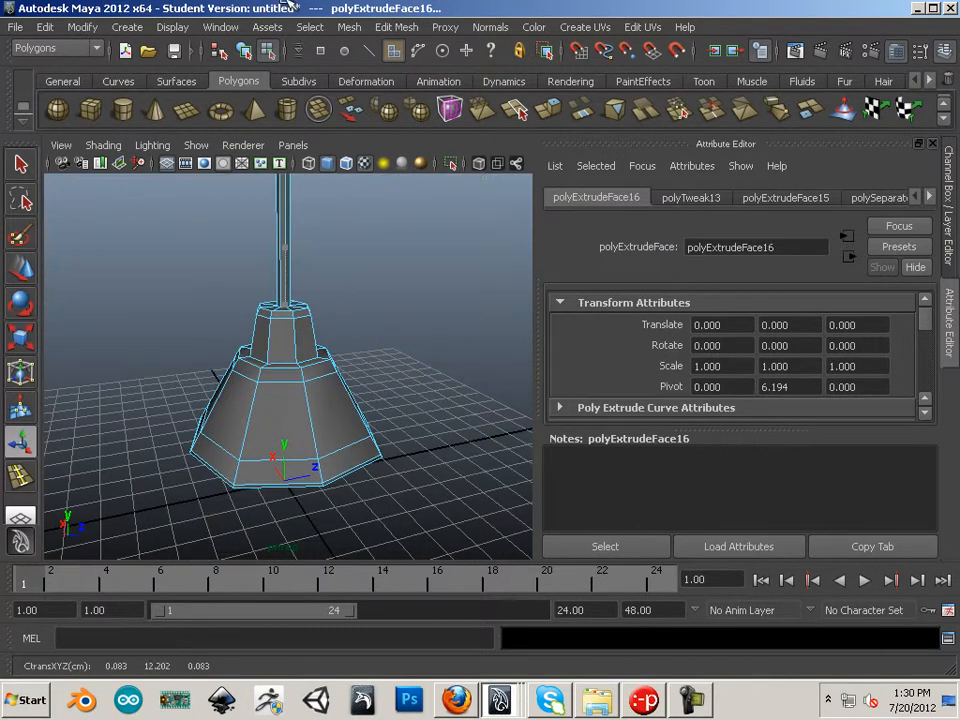
pyautogui.keyDown('alt'); pyautogui.moveTo(325, 416); pyautogui.dragTo(305, 464, button='middle'); pyautogui.keyUp('alt')
pyautogui.keyDown('alt'); pyautogui.moveTo(305, 464); pyautogui.dragTo(272, 405); pyautogui.keyUp('alt')
pyautogui.keyDown('alt'); pyautogui.moveTo(272, 405); pyautogui.dragTo(309, 475, button='middle'); pyautogui.keyUp('alt')
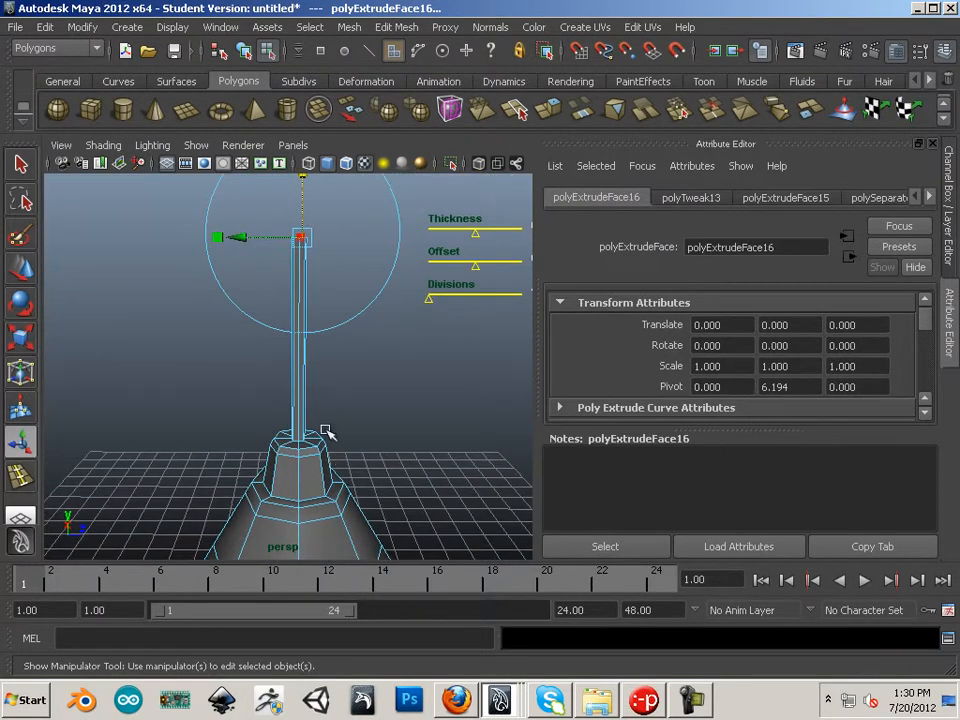
pyautogui.moveTo(306, 229); pyautogui.dragTo(288, 47)
pyautogui.keyDown('alt'); pyautogui.moveTo(349, 290); pyautogui.dragTo(318, 263, button='middle'); pyautogui.keyUp('alt')
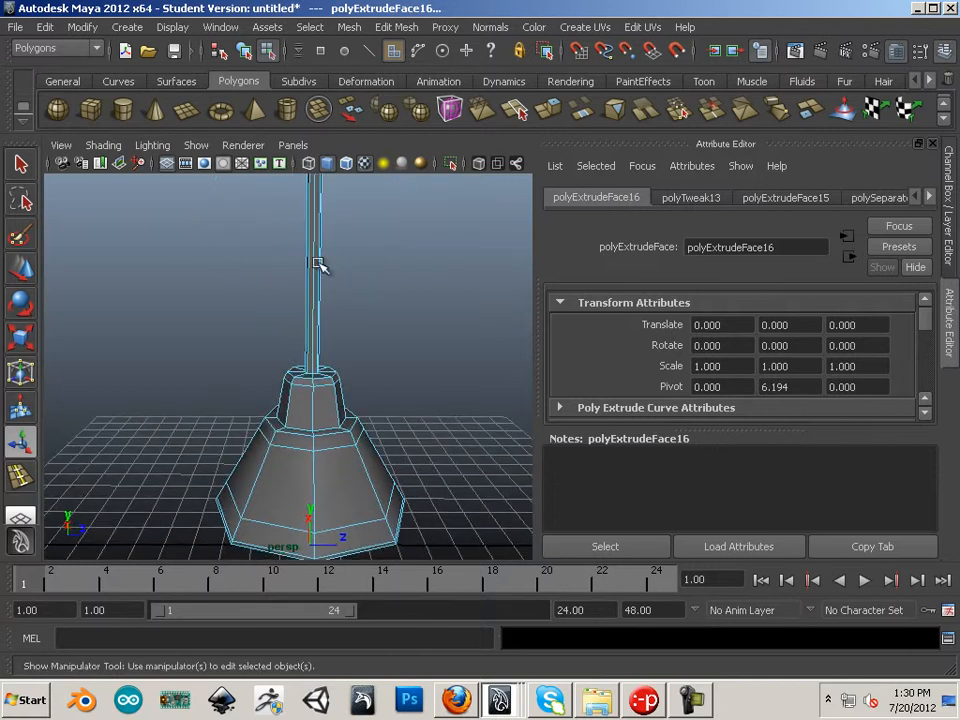
pyautogui.click(347, 350)
# Select the shade and the bulb as whole objects and try smoothing both meshes
pyautogui.moveTo(333, 415); pyautogui.dragTo(416, 338, button='right')
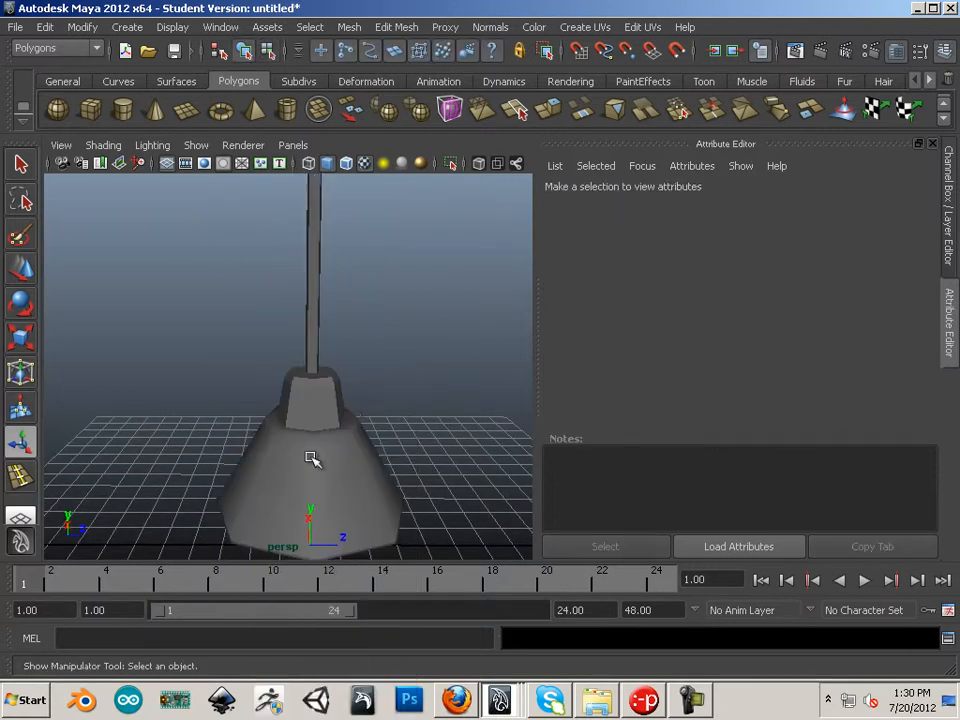
pyautogui.click(312, 456)
pyautogui.keyDown('alt'); pyautogui.moveTo(330, 428); pyautogui.dragTo(338, 478, button='middle'); pyautogui.keyUp('alt')
pyautogui.keyDown('alt'); pyautogui.moveTo(338, 478); pyautogui.dragTo(309, 506, button='right'); pyautogui.keyUp('alt')
pyautogui.keyDown('alt'); pyautogui.moveTo(309, 506); pyautogui.dragTo(311, 446); pyautogui.keyUp('alt')
pyautogui.keyDown('alt'); pyautogui.moveTo(311, 446); pyautogui.dragTo(375, 497, button='right'); pyautogui.keyUp('alt')
pyautogui.keyDown('alt'); pyautogui.moveTo(375, 497); pyautogui.dragTo(350, 420); pyautogui.keyUp('alt')
pyautogui.keyDown('alt'); pyautogui.moveTo(350, 420); pyautogui.dragTo(338, 345, button='middle'); pyautogui.keyUp('alt')
pyautogui.keyDown('alt'); pyautogui.moveTo(338, 345); pyautogui.dragTo(334, 399); pyautogui.keyUp('alt')
pyautogui.moveTo(347, 361); pyautogui.dragTo(411, 340, button='right')
pyautogui.click(399, 221)
pyautogui.click(314, 298)
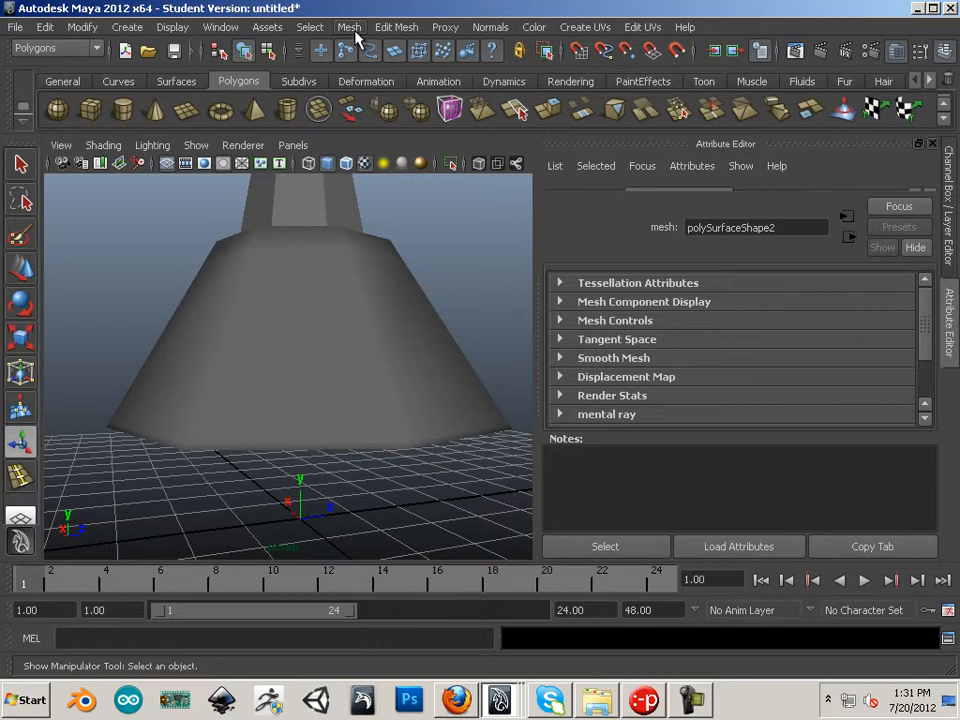
pyautogui.click(349, 27)
pyautogui.click(379, 127)
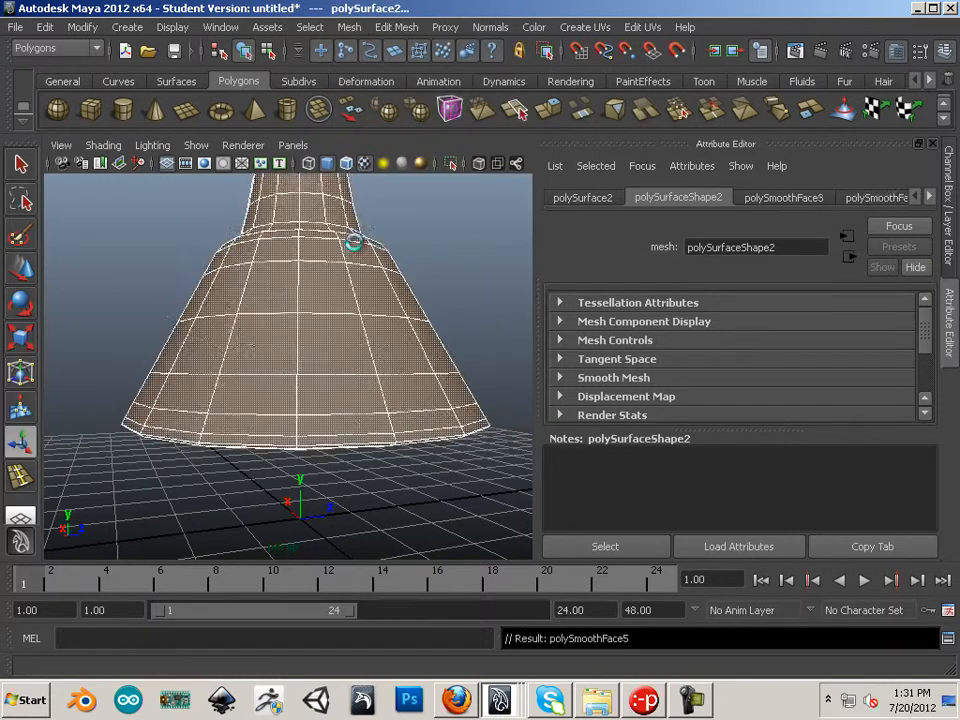
# Inspect the smoothed lamp and its cord joint, and undo the smoothing
pyautogui.keyDown('alt'); pyautogui.moveTo(384, 486); pyautogui.dragTo(352, 456); pyautogui.keyUp('alt')
pyautogui.click(374, 475)
pyautogui.keyDown('alt'); pyautogui.moveTo(373, 388); pyautogui.dragTo(338, 418); pyautogui.keyUp('alt')
pyautogui.keyDown('alt'); pyautogui.moveTo(338, 418); pyautogui.dragTo(360, 384, button='middle'); pyautogui.keyUp('alt')
pyautogui.keyDown('alt'); pyautogui.moveTo(360, 384); pyautogui.dragTo(224, 326); pyautogui.keyUp('alt')
pyautogui.hotkey('ctrl', 'z')
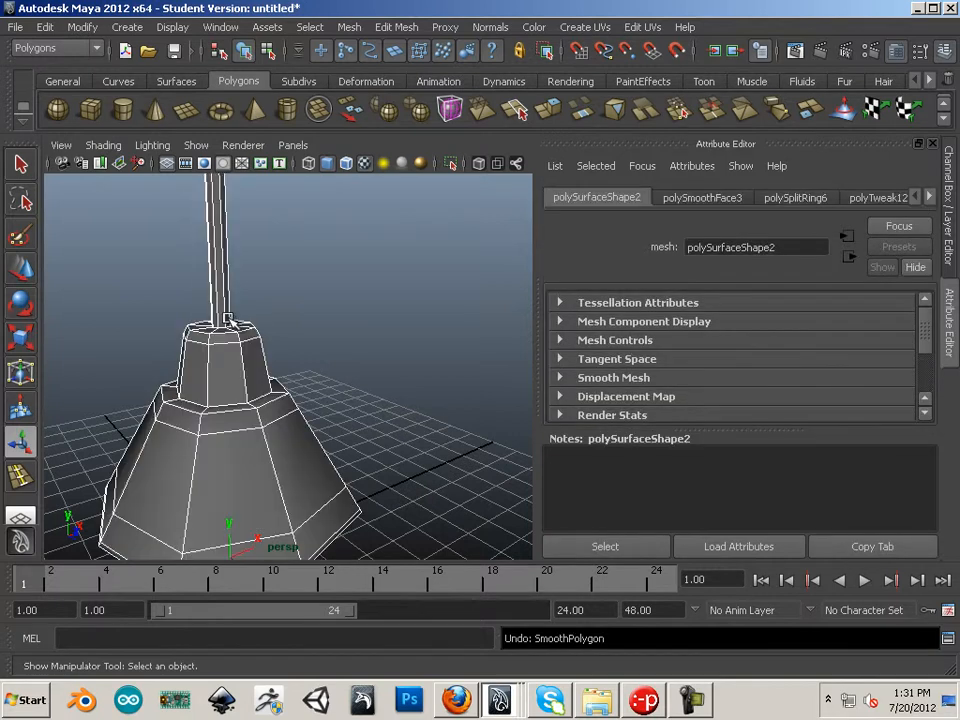
# Insert a supporting edge loop at the cord's base where it meets the shade's neck, and return to object selection
pyautogui.click(395, 28)
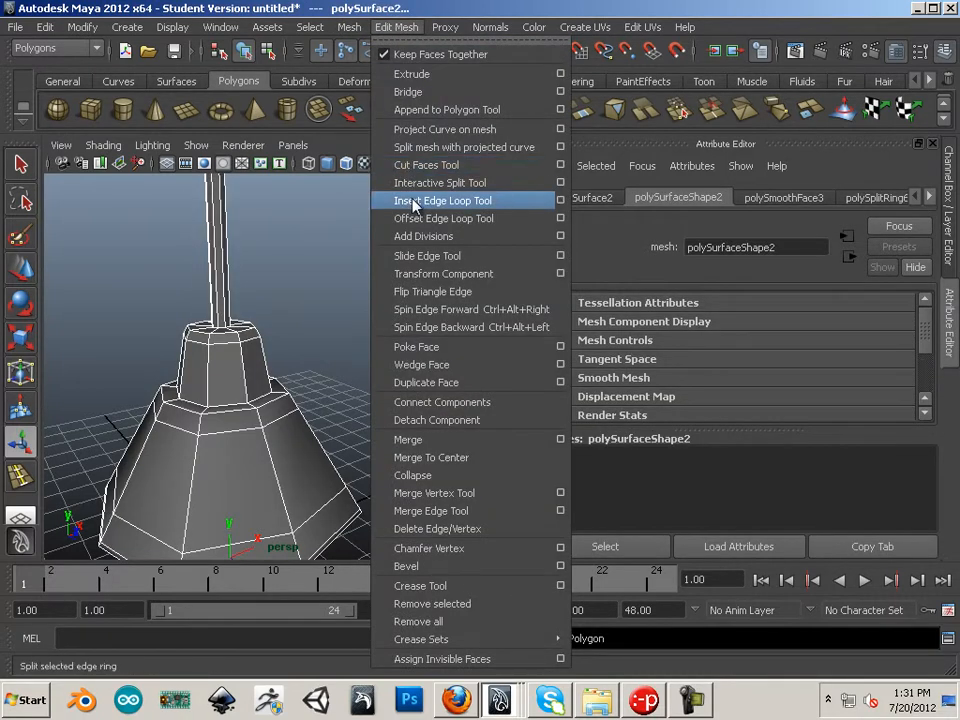
pyautogui.click(312, 155)
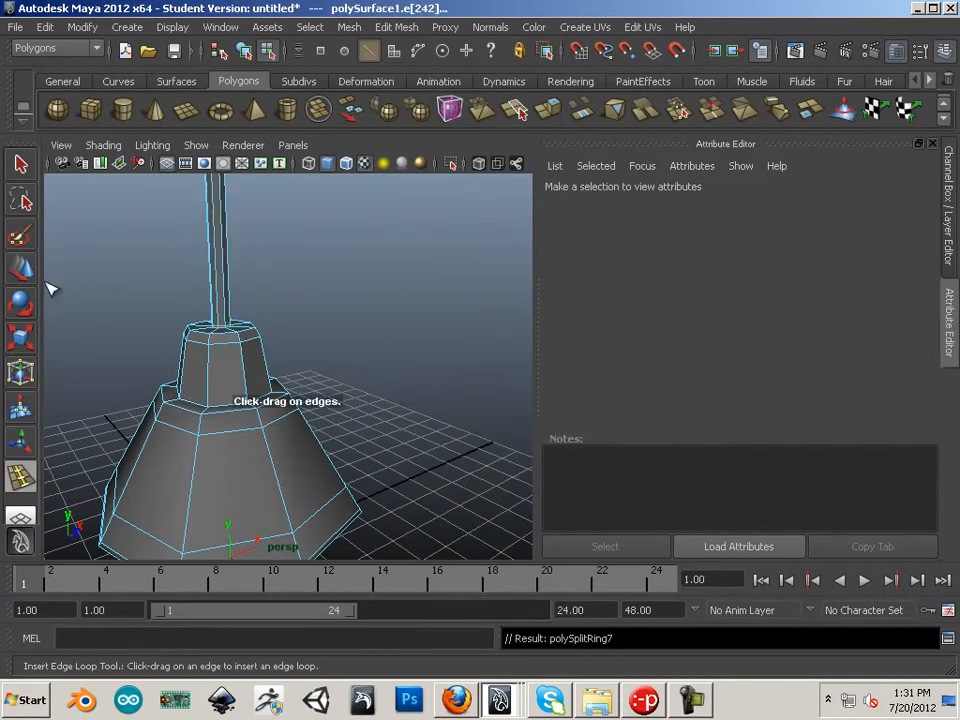
pyautogui.press('w')
pyautogui.moveTo(206, 352); pyautogui.dragTo(247, 326, button='right')
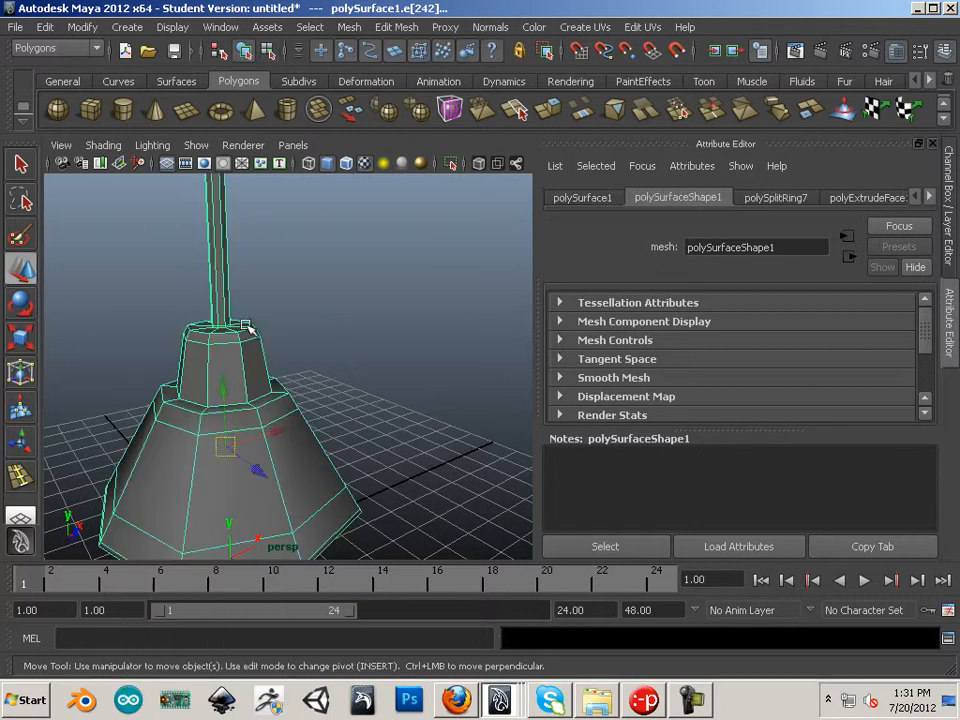
# Try smoothing the shade and cord mesh, inspect it up to the cord's top end, and undo the smoothing
pyautogui.click(351, 28)
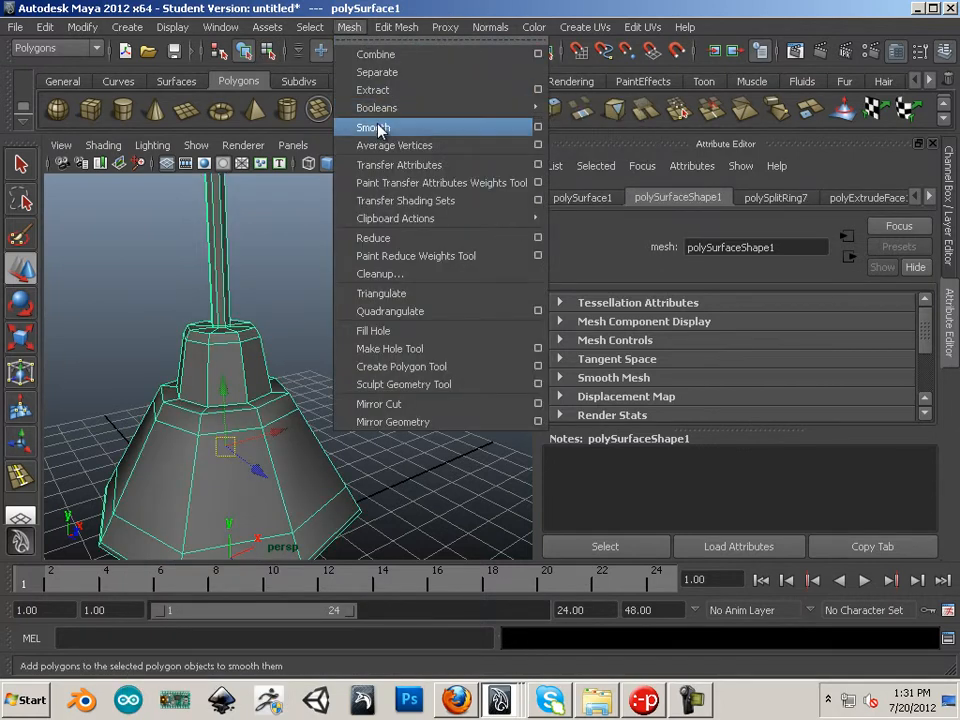
pyautogui.click(378, 126)
pyautogui.keyDown('alt'); pyautogui.moveTo(339, 407); pyautogui.dragTo(268, 424); pyautogui.keyUp('alt')
pyautogui.click(419, 402)
pyautogui.keyDown('alt'); pyautogui.moveTo(419, 402); pyautogui.dragTo(339, 356); pyautogui.keyUp('alt')
pyautogui.keyDown('alt'); pyautogui.moveTo(339, 356); pyautogui.dragTo(274, 399, button='right'); pyautogui.keyUp('alt')
pyautogui.keyDown('alt'); pyautogui.moveTo(274, 399); pyautogui.dragTo(133, 358); pyautogui.keyUp('alt')
pyautogui.scroll(5, 284, 410)
pyautogui.keyDown('alt'); pyautogui.moveTo(284, 410); pyautogui.dragTo(265, 475, button='middle'); pyautogui.keyUp('alt')
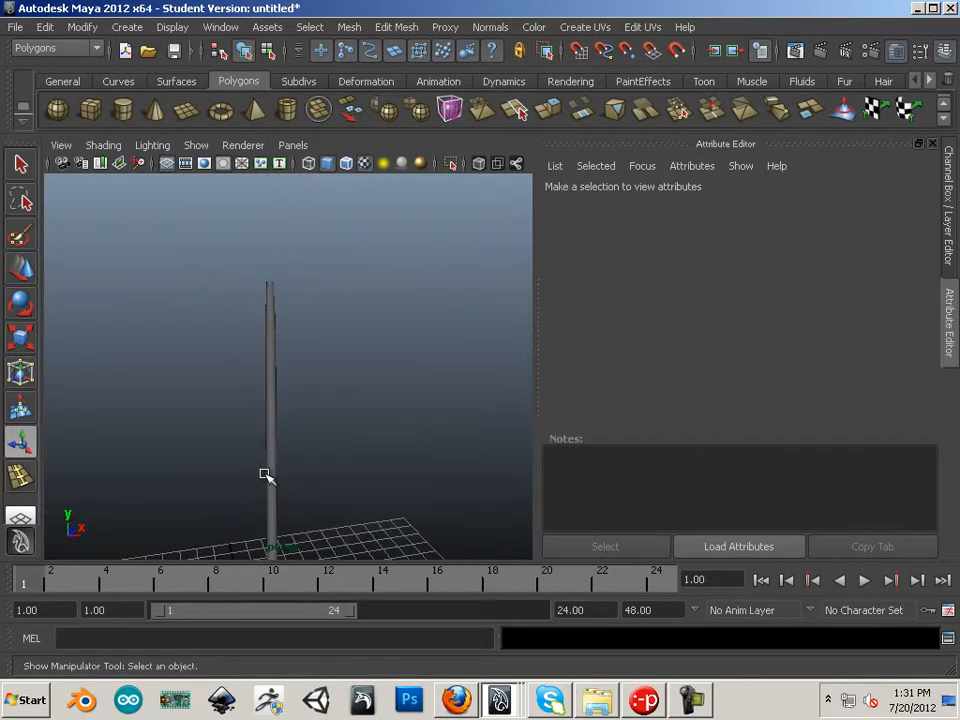
pyautogui.hotkey('ctrl', 'z')
pyautogui.hotkey('ctrl', 'z')
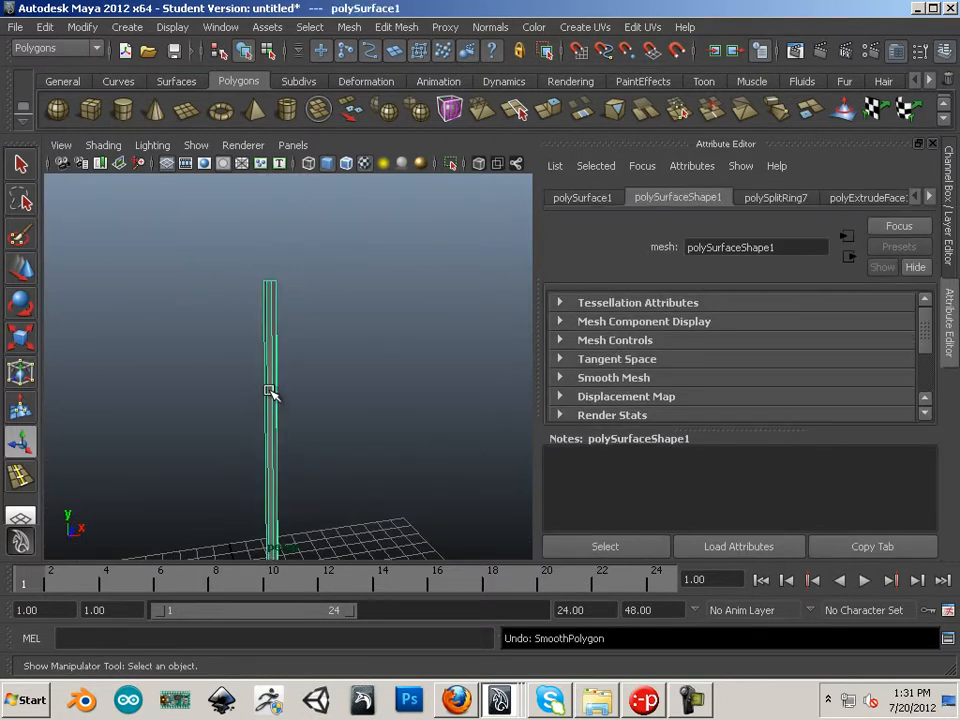
# Insert a supporting edge loop just below the cord's top end and return to object selection
pyautogui.click(397, 27)
pyautogui.click(428, 201)
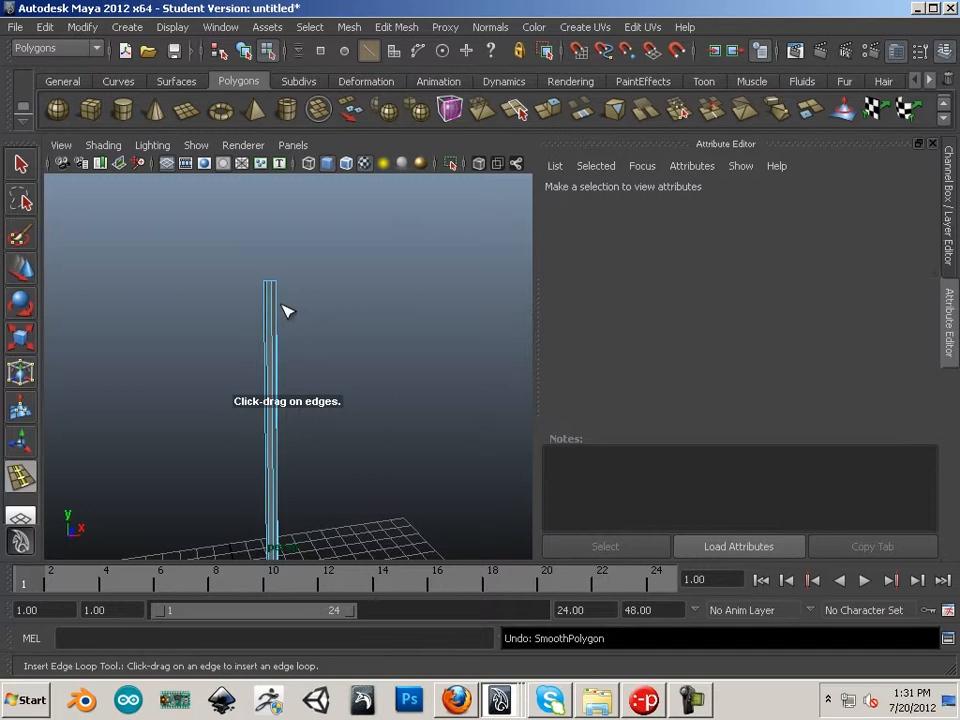
pyautogui.click(272, 287)
pyautogui.click(20, 268)
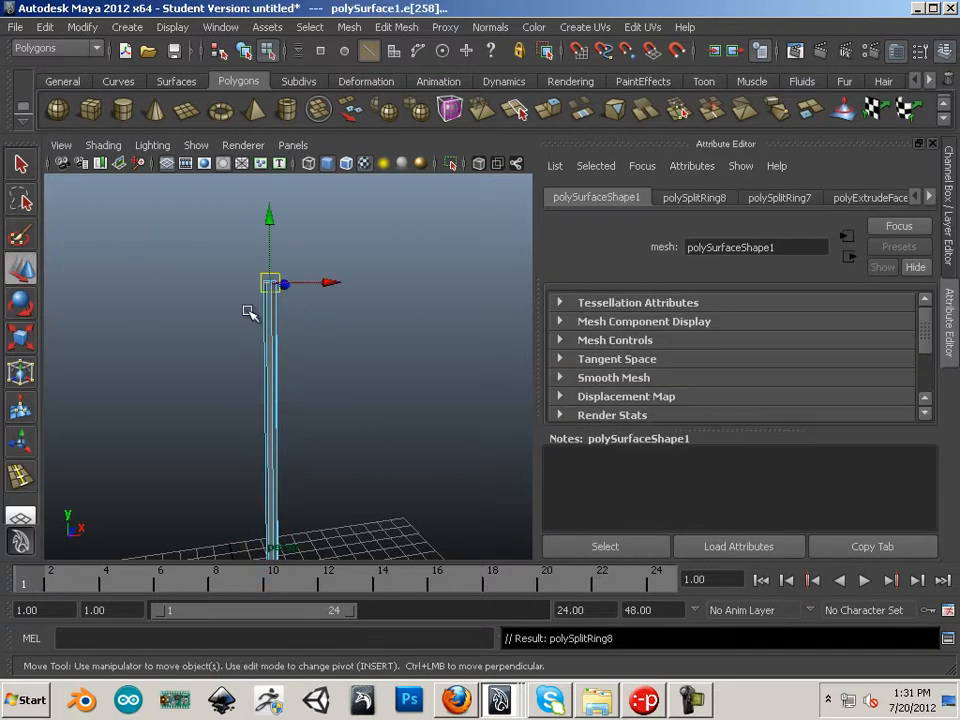
pyautogui.rightClick(260, 313)
pyautogui.moveTo(260, 313); pyautogui.dragTo(307, 302, button='right')
# Select the whole shade and cord mesh, smooth it, and clear the selection
pyautogui.click(274, 344)
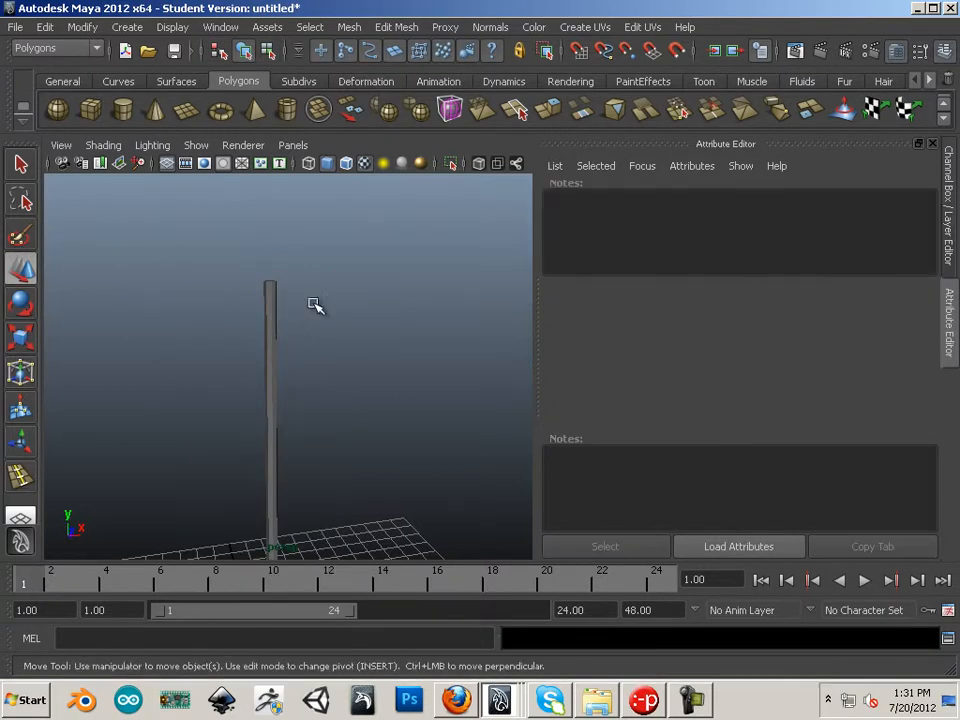
pyautogui.click(275, 320)
pyautogui.click(349, 27)
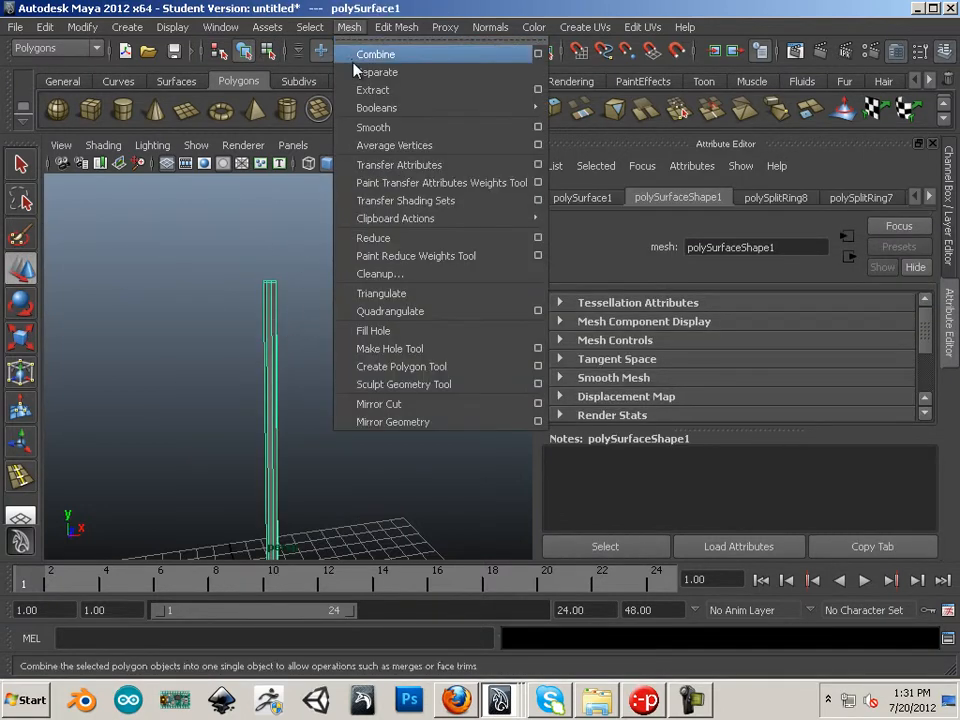
pyautogui.click(345, 124)
pyautogui.click(377, 377)
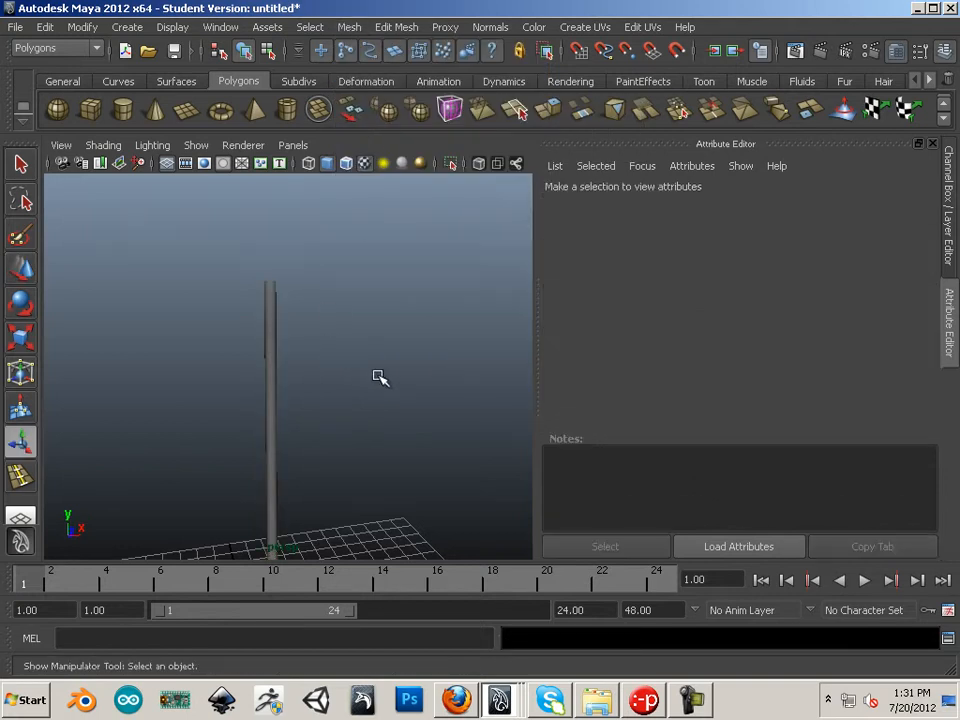
# Examine the smoothed lamp from the outside and from below, including the bulb inside the shade
pyautogui.keyDown('alt'); pyautogui.moveTo(377, 377); pyautogui.dragTo(285, 265); pyautogui.keyUp('alt')
pyautogui.keyDown('alt'); pyautogui.moveTo(285, 265); pyautogui.dragTo(399, 426, button='right'); pyautogui.keyUp('alt')
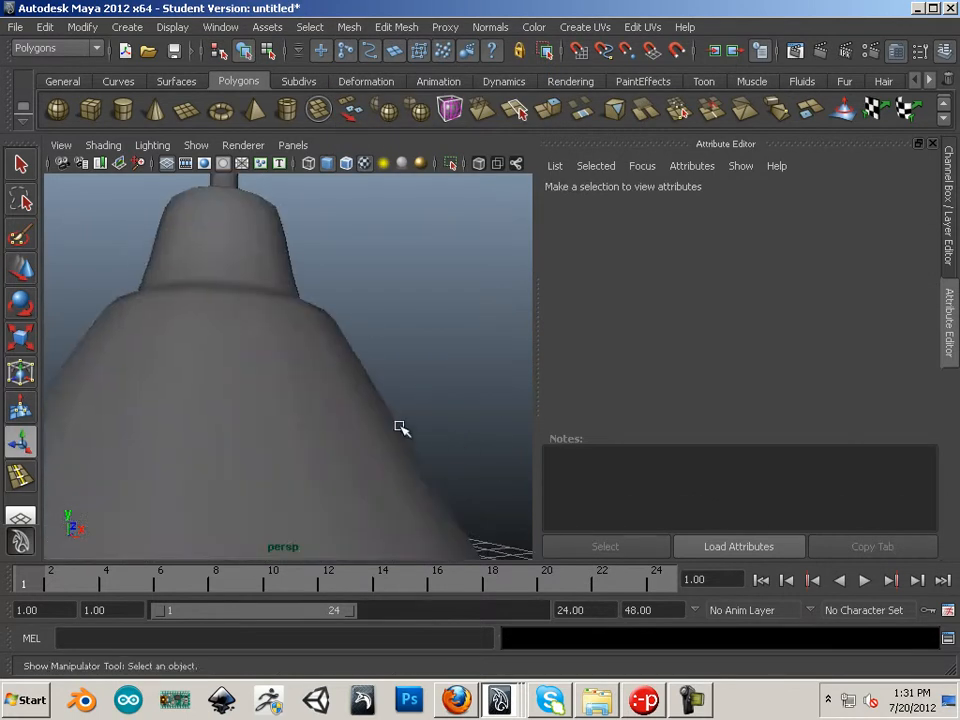
pyautogui.keyDown('alt'); pyautogui.moveTo(399, 426); pyautogui.dragTo(353, 302, button='middle'); pyautogui.keyUp('alt')
pyautogui.keyDown('alt'); pyautogui.moveTo(353, 302); pyautogui.dragTo(343, 223); pyautogui.keyUp('alt')
pyautogui.keyDown('alt'); pyautogui.moveTo(343, 223); pyautogui.dragTo(337, 367, button='middle'); pyautogui.keyUp('alt')
pyautogui.keyDown('alt'); pyautogui.moveTo(337, 367); pyautogui.dragTo(281, 394); pyautogui.keyUp('alt')
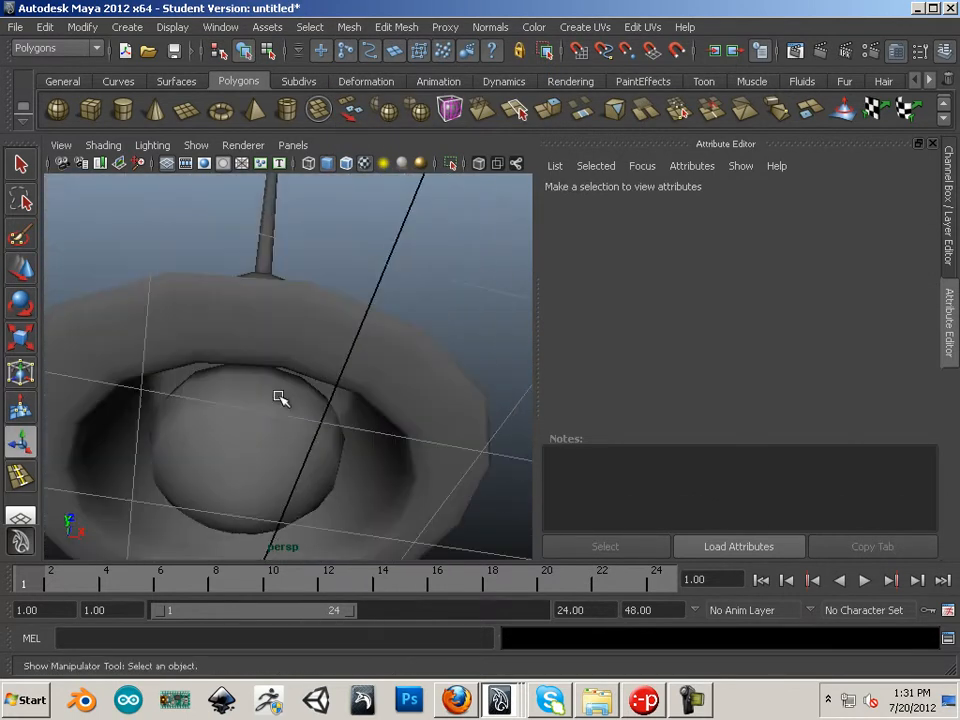
pyautogui.click(257, 418)
pyautogui.moveTo(261, 354); pyautogui.dragTo(364, 347, button='right')
pyautogui.rightClick(281, 420)
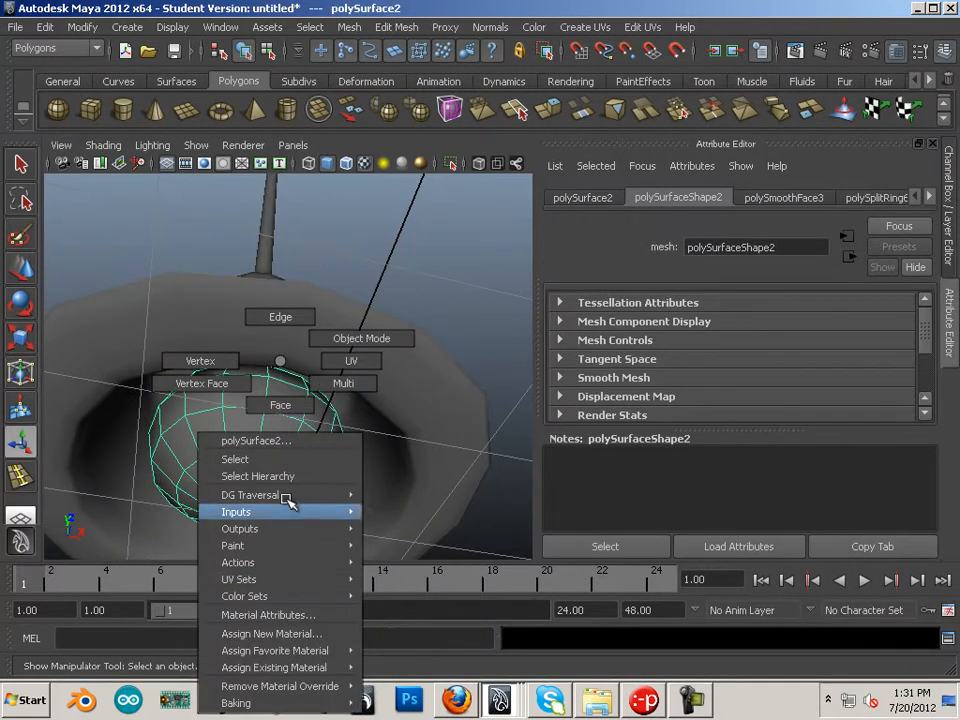
pyautogui.click(327, 341)
pyautogui.keyDown('alt'); pyautogui.moveTo(273, 419); pyautogui.dragTo(287, 330, button='middle'); pyautogui.keyUp('alt')
pyautogui.keyDown('alt'); pyautogui.moveTo(287, 310); pyautogui.dragTo(274, 388); pyautogui.keyUp('alt')
pyautogui.keyDown('alt'); pyautogui.moveTo(274, 388); pyautogui.dragTo(191, 374, button='right'); pyautogui.keyUp('alt')
pyautogui.keyDown('alt'); pyautogui.moveTo(193, 372); pyautogui.dragTo(207, 473); pyautogui.keyUp('alt')
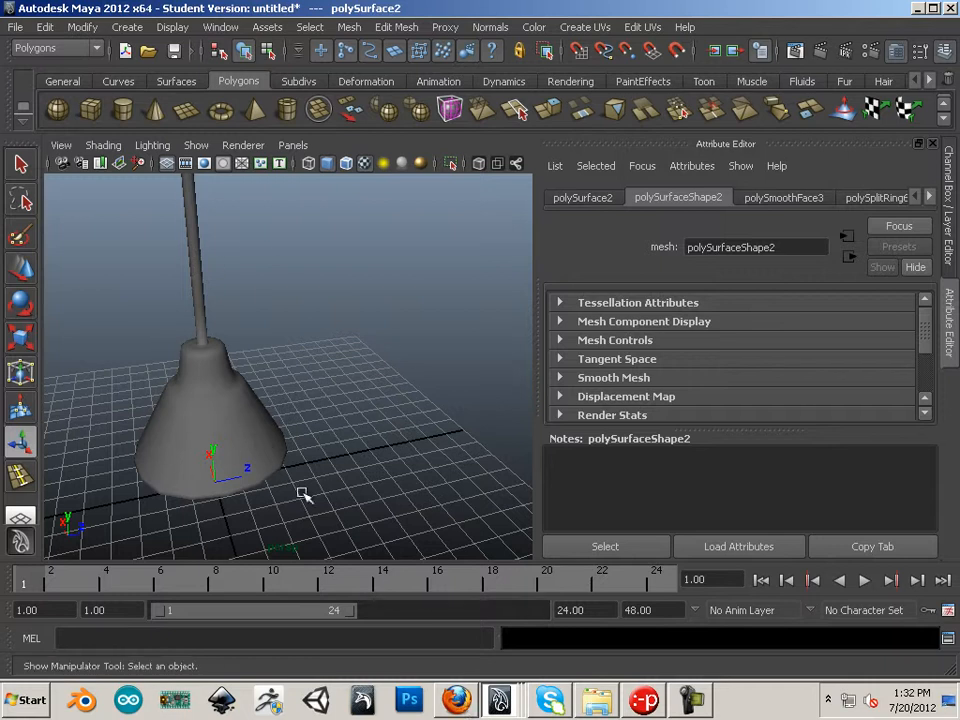
pyautogui.click(265, 434)
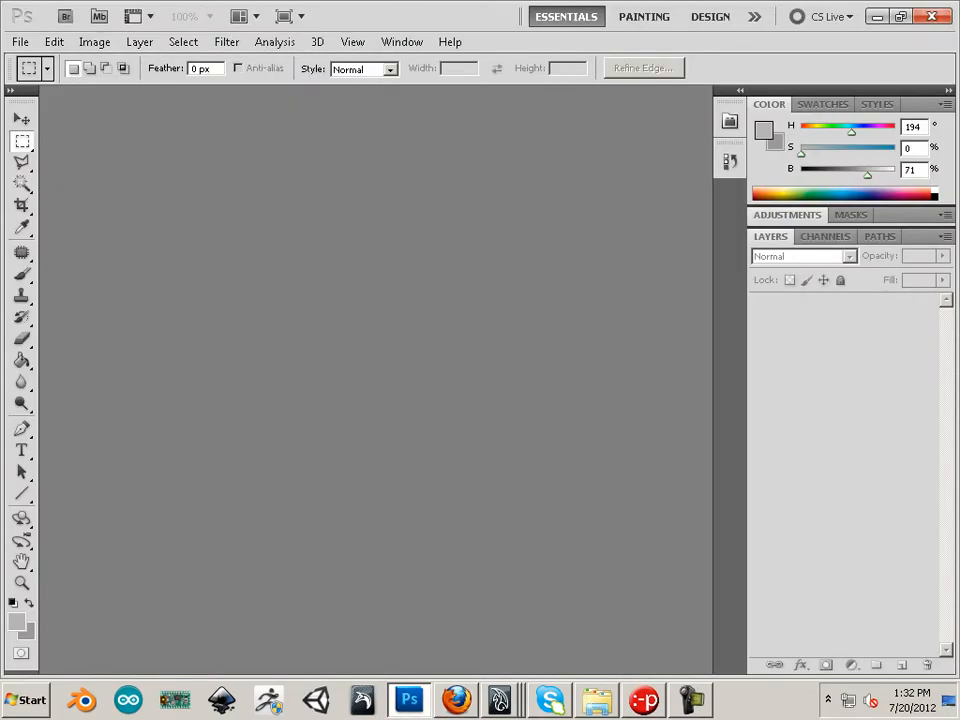
# Switch to Photoshop and create a new 1024 × 1024 pixel RGB document with a white background at 72 pixels/inch
pyautogui.hotkey('alt', 'Tab')
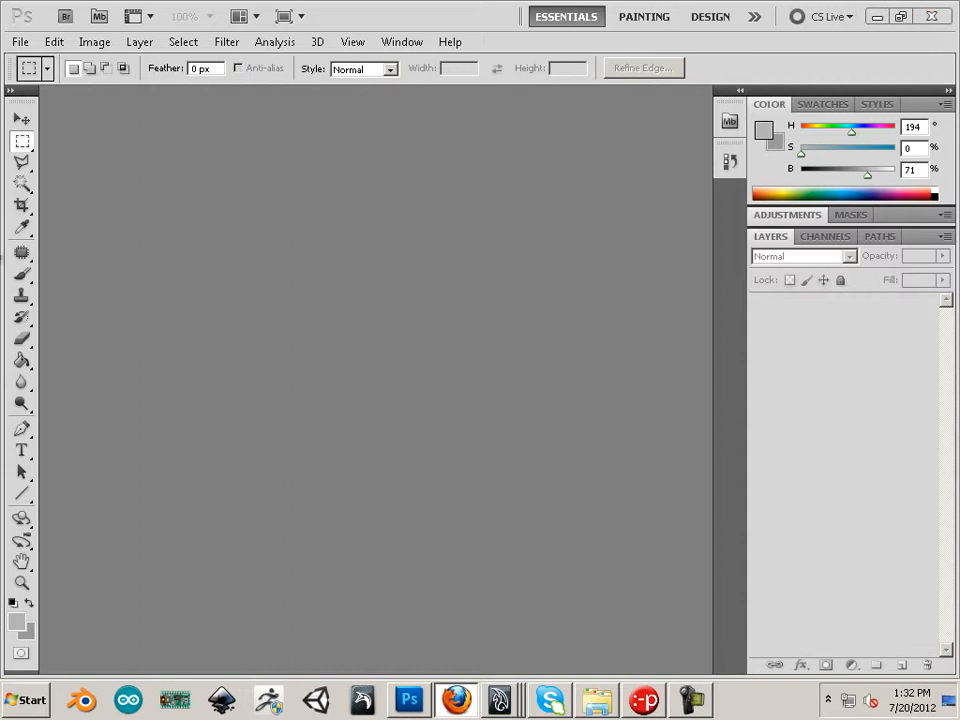
pyautogui.click(20, 42)
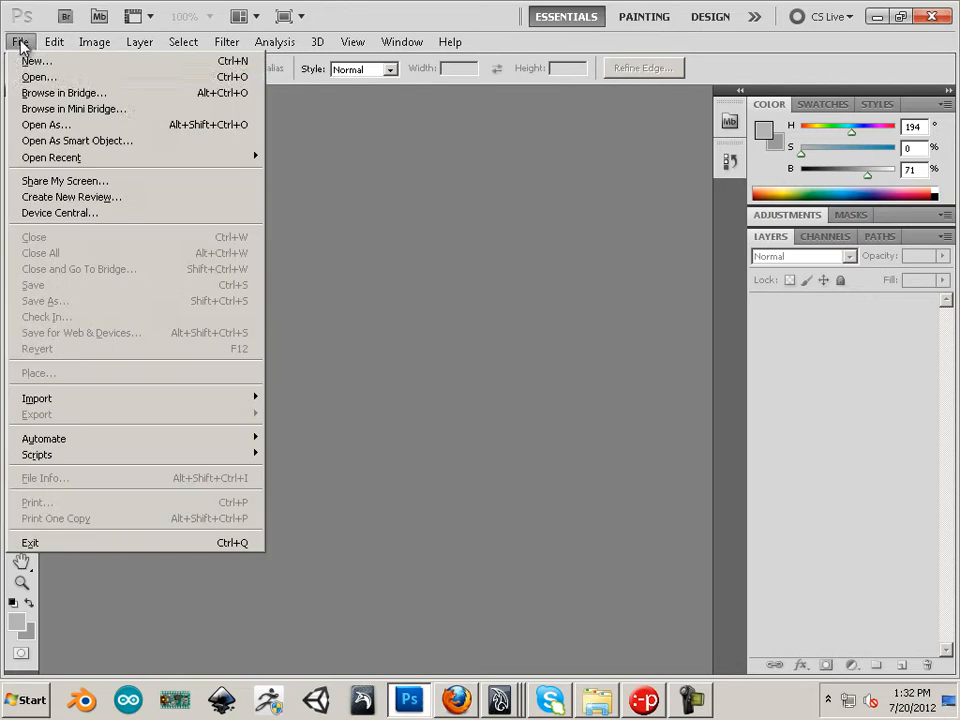
pyautogui.click(30, 58)
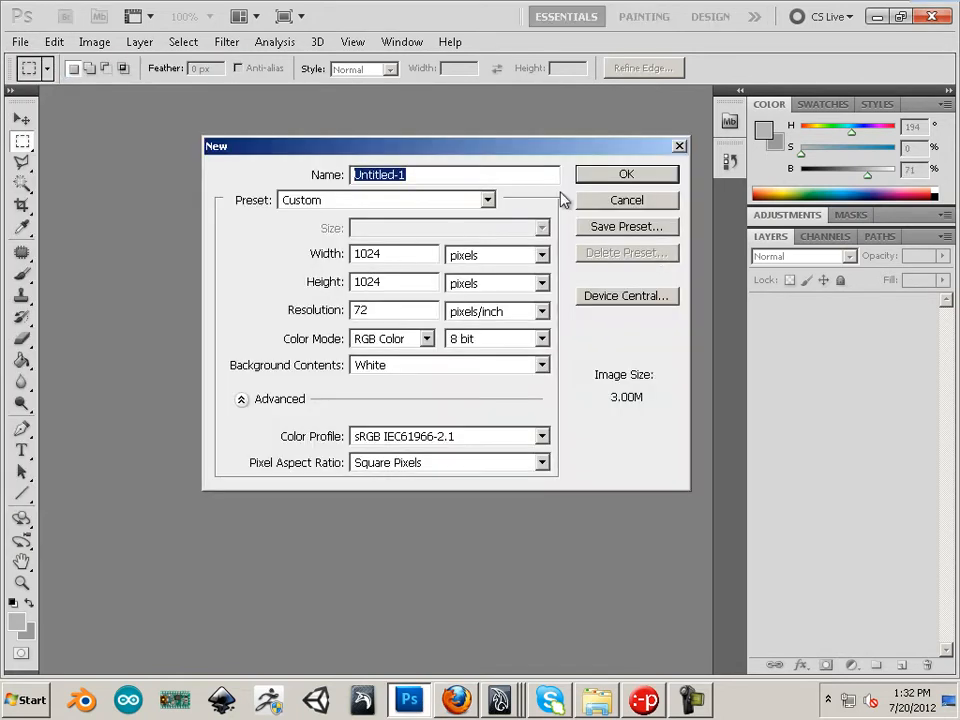
pyautogui.click(617, 177)
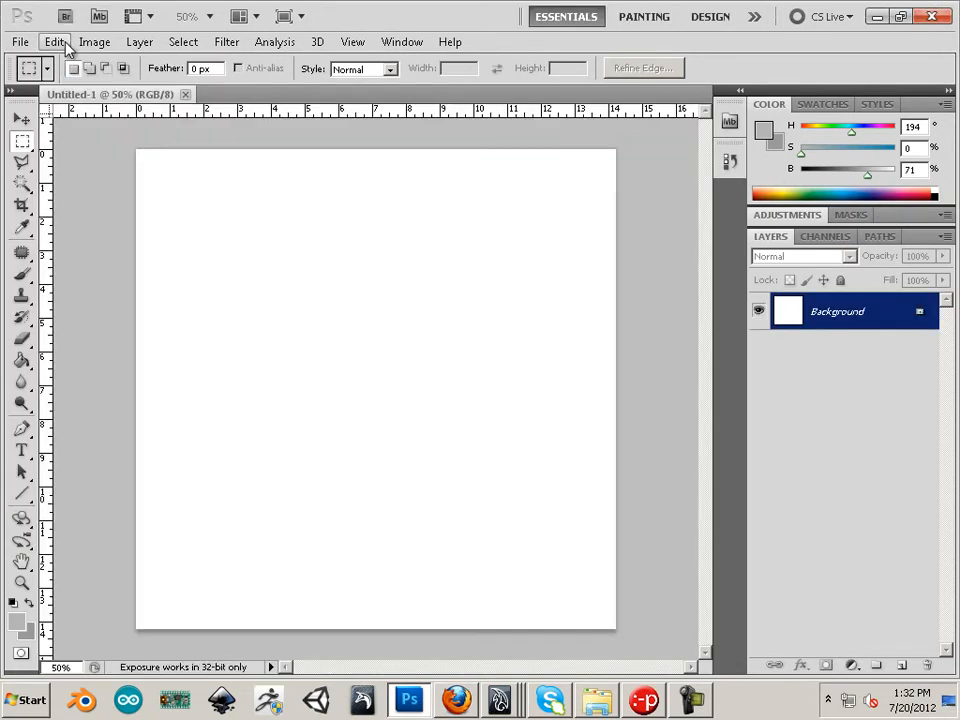
# Try to paste the copied lamp reference photo into the document while the Background layer is locked
pyautogui.click(64, 44)
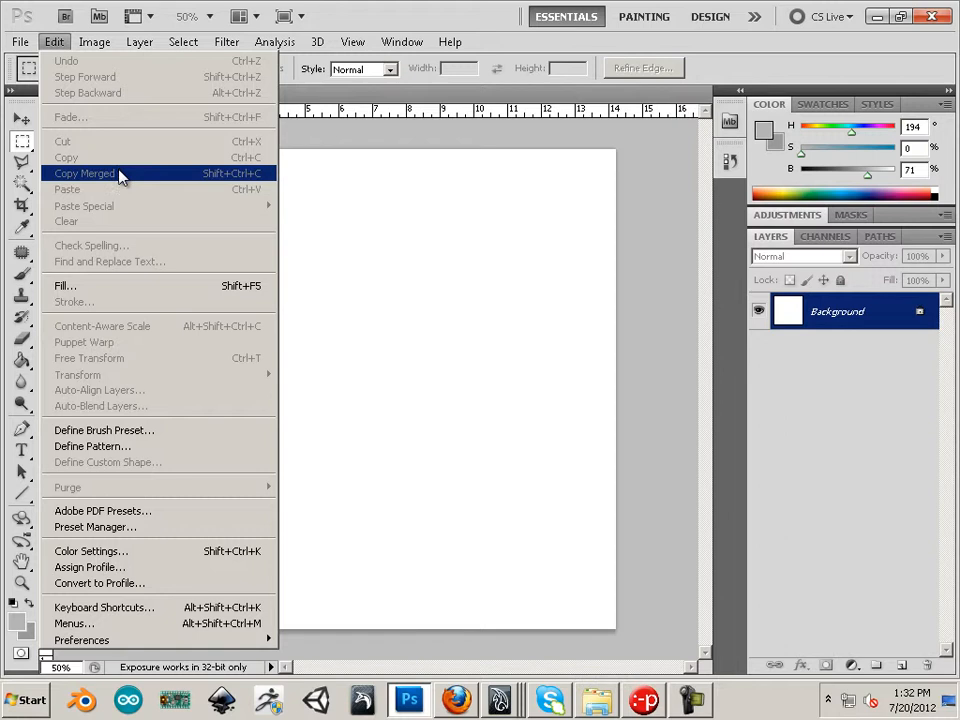
pyautogui.press('Escape')
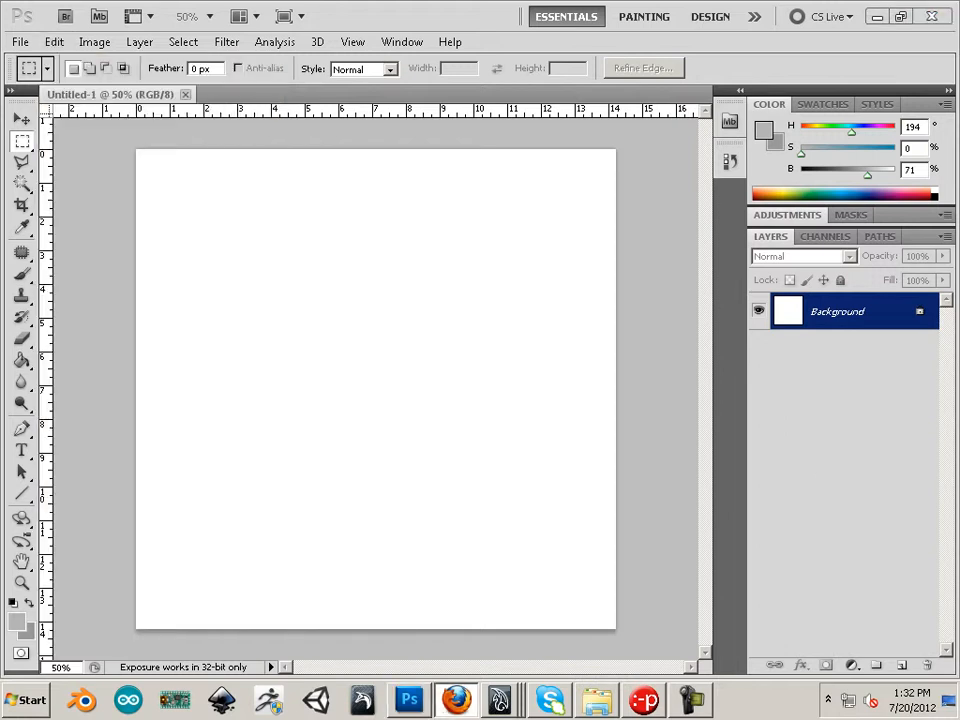
pyautogui.click(515, 538)
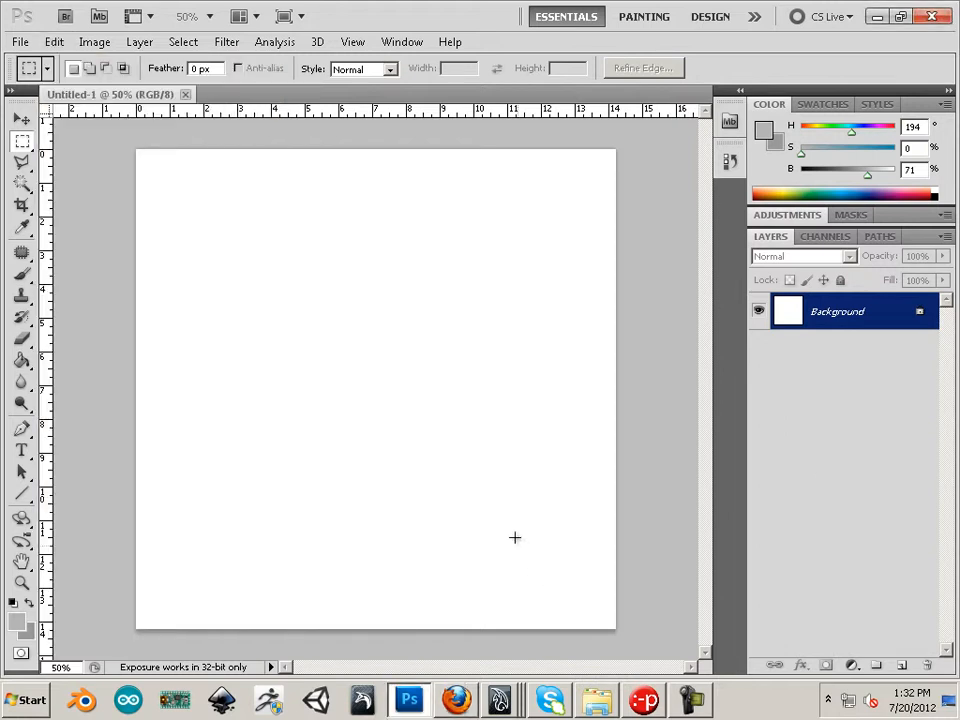
pyautogui.rightClick(463, 384)
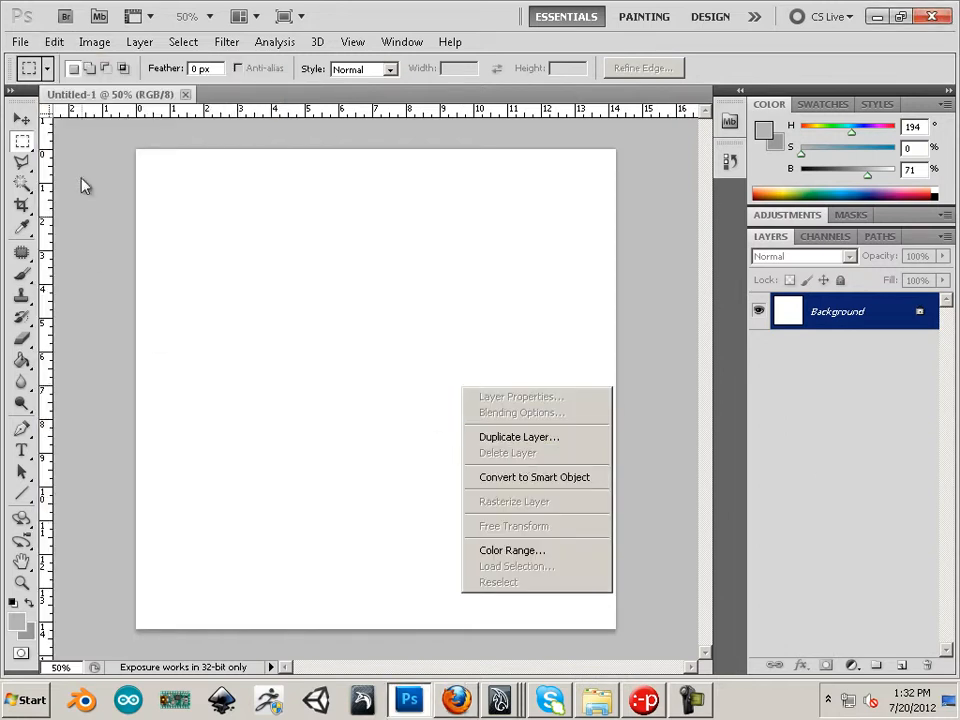
pyautogui.click(53, 43)
pyautogui.click(53, 43)
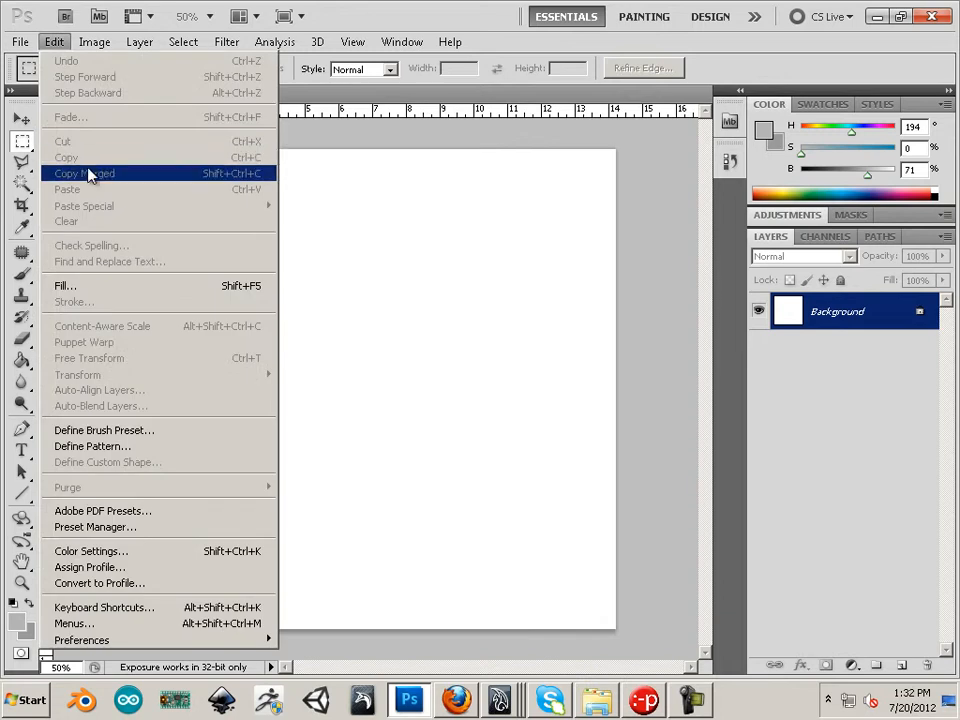
pyautogui.click(353, 298)
pyautogui.click(23, 121)
pyautogui.click(48, 42)
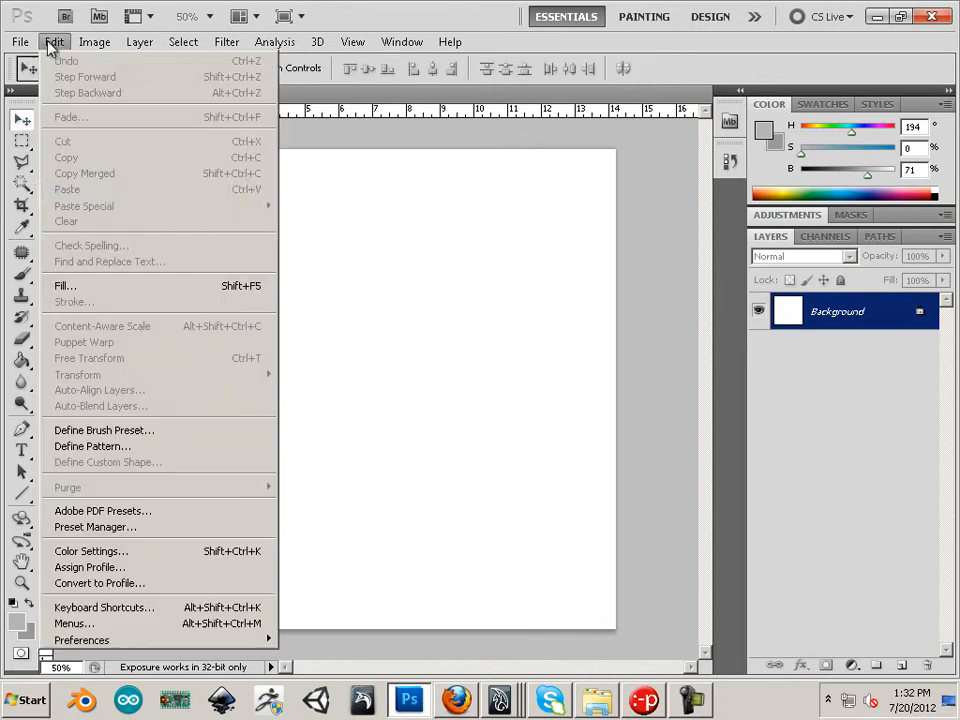
pyautogui.click(457, 700)
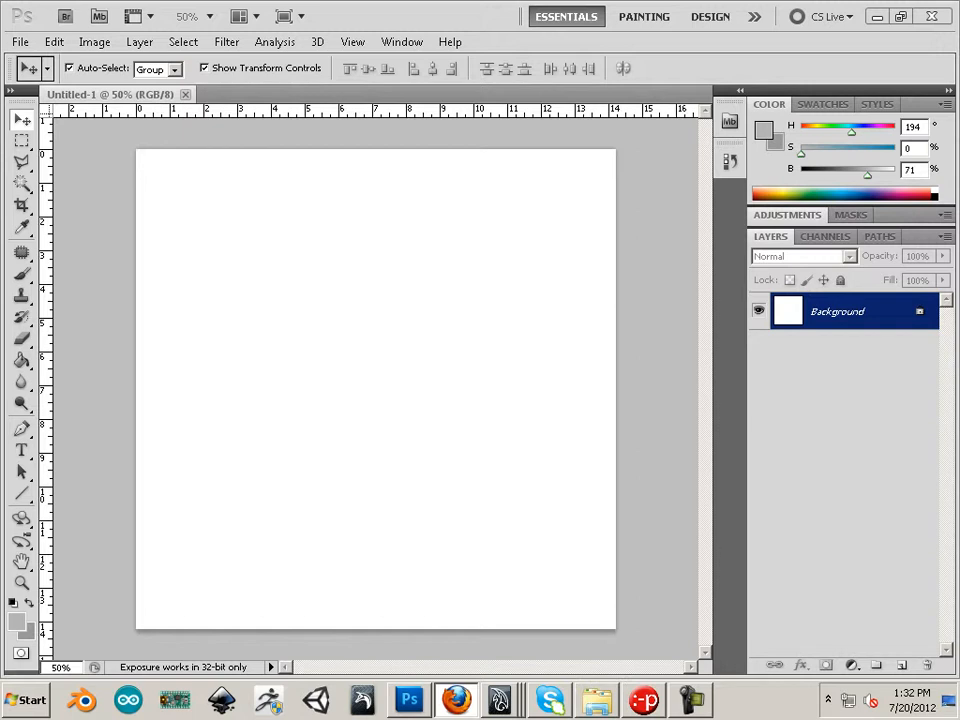
pyautogui.click(52, 42)
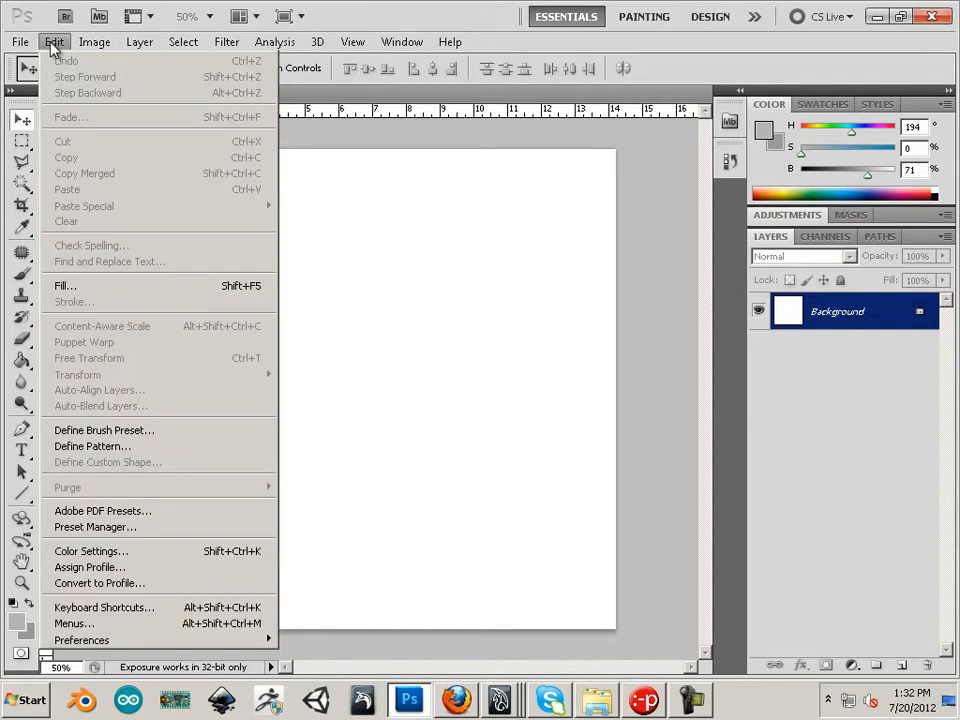
pyautogui.click(472, 410)
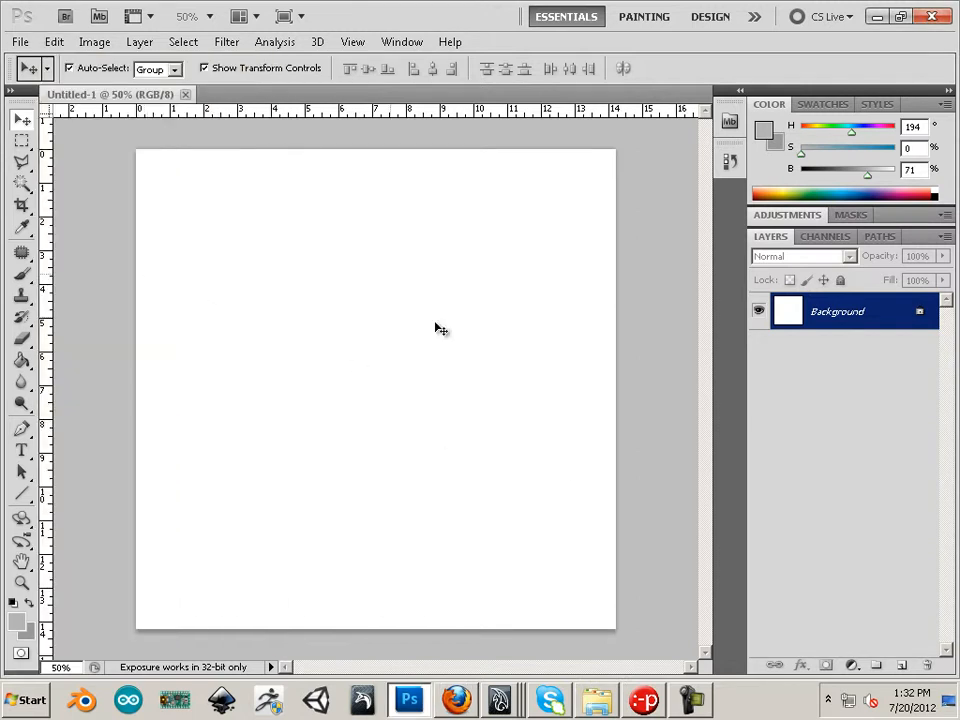
# Convert the locked Background into a regular layer named Layer 0 and paste the lamp reference photo above it
pyautogui.doubleClick(871, 322)
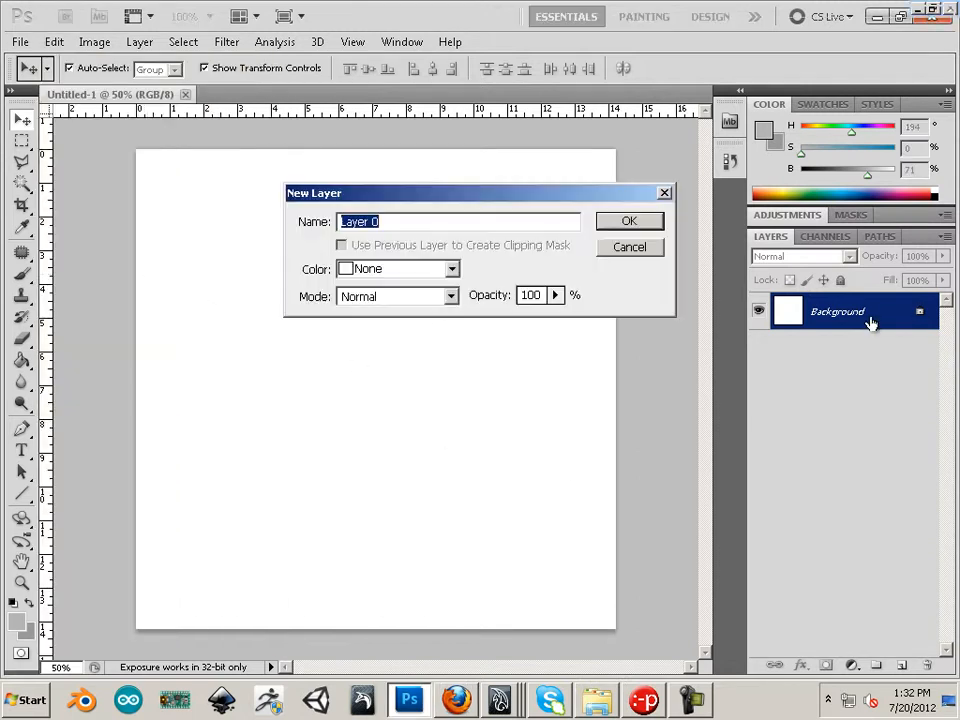
pyautogui.click(654, 221)
pyautogui.click(55, 43)
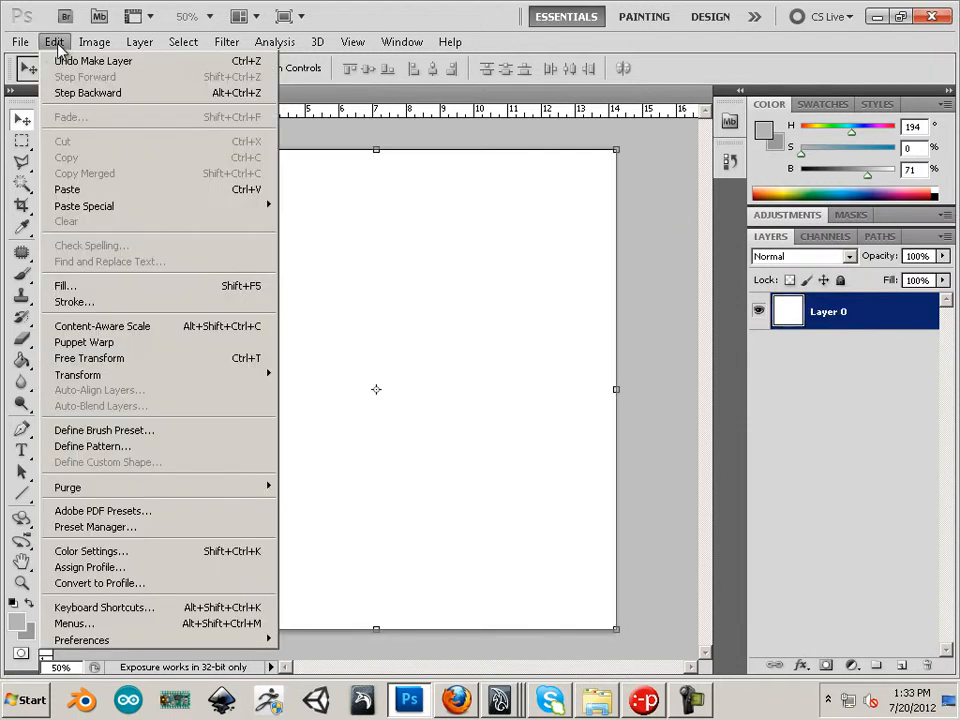
pyautogui.click(98, 190)
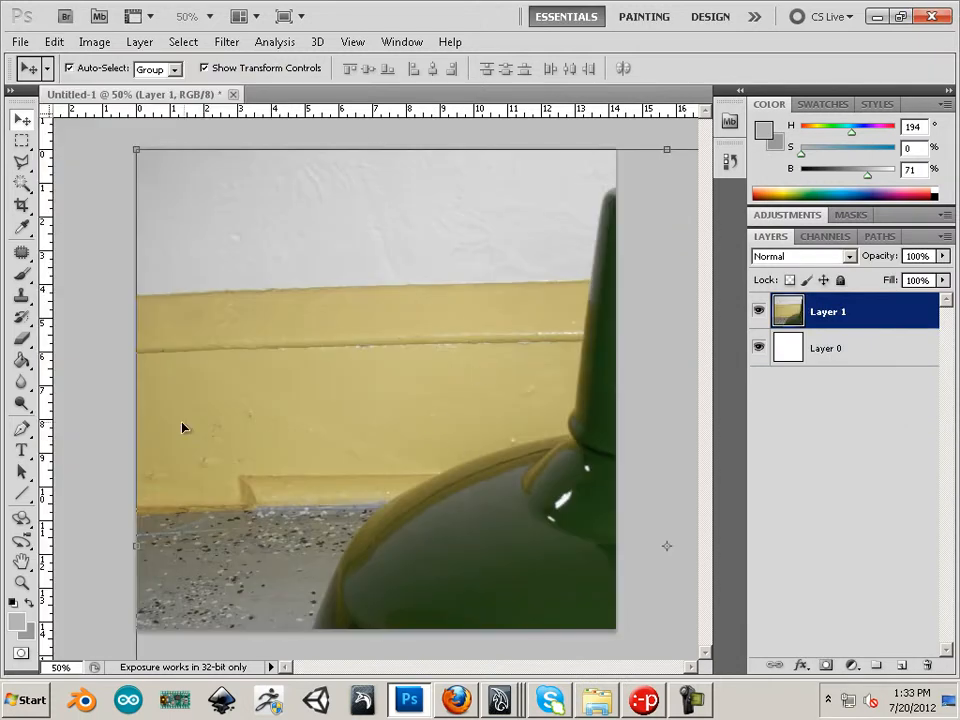
# With the Brush tool, sample the lamp's dark green (H 94, S 54, B 25) as foreground colour and hide the photo layer
pyautogui.click(17, 278)
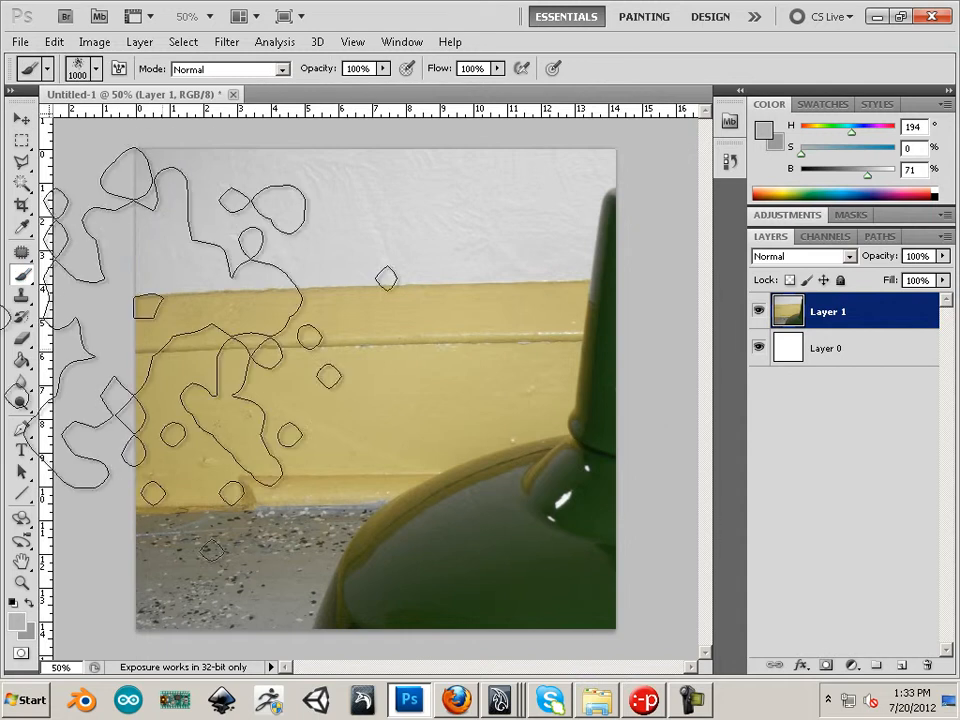
pyautogui.keyDown('alt'); pyautogui.click(503, 562); pyautogui.keyUp('alt')
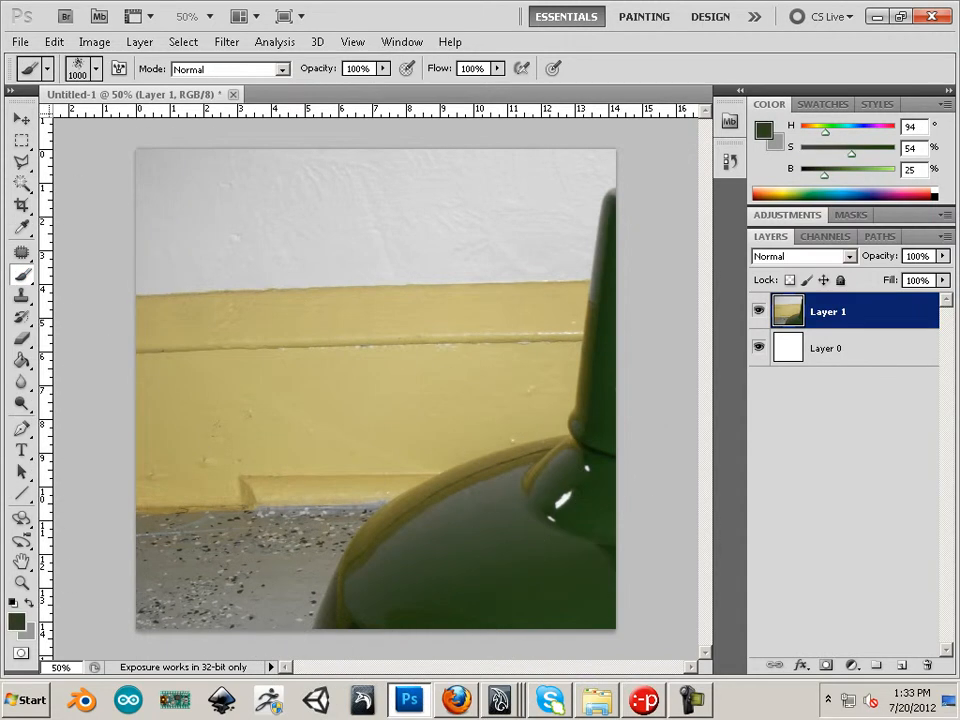
pyautogui.click(758, 311)
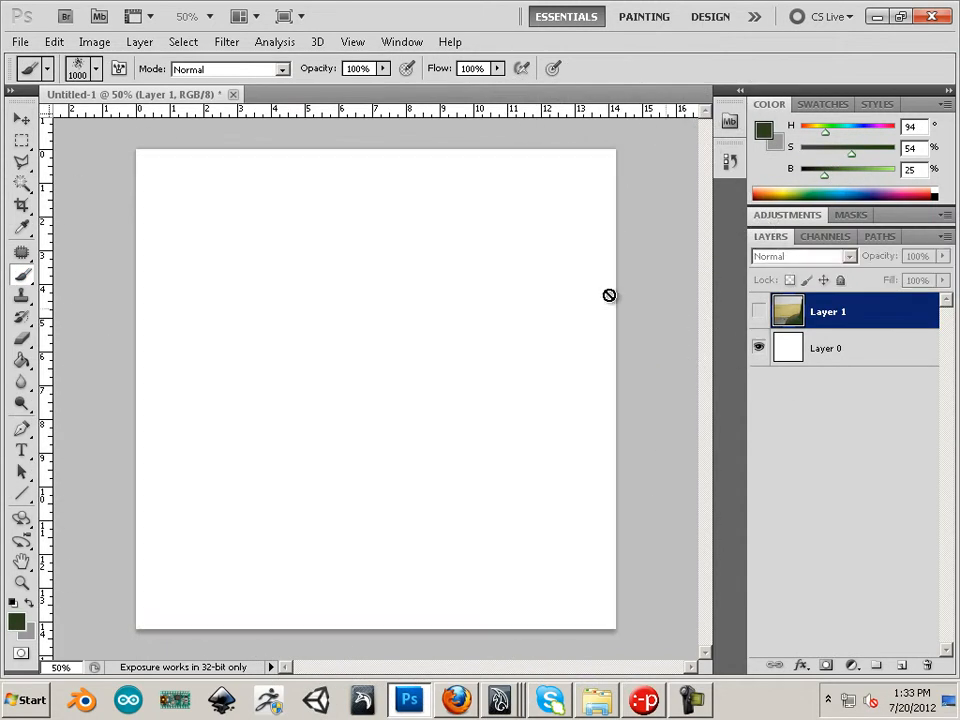
# Create a new 2048 × 2048 pixel RGB document with a white background at 72 pixels/inch
pyautogui.click(19, 42)
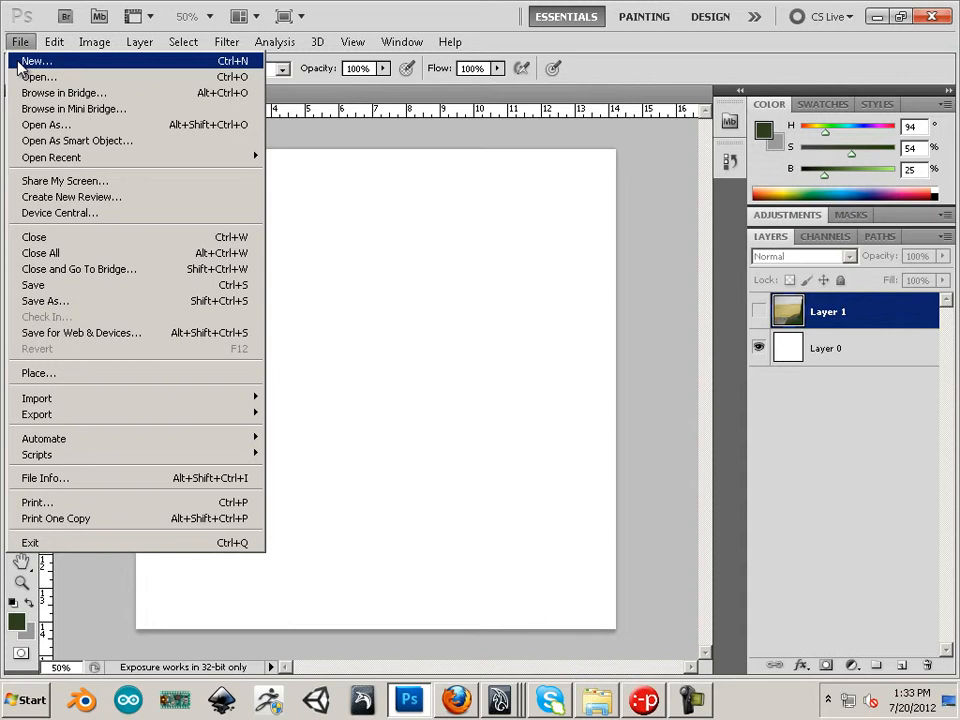
pyautogui.click(32, 61)
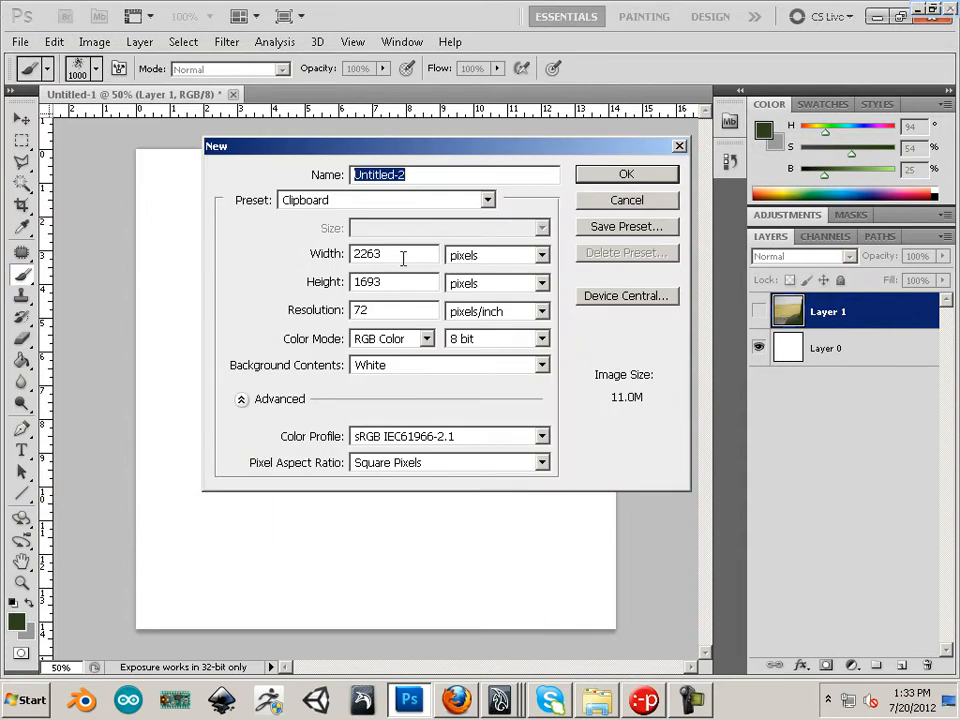
pyautogui.click(403, 258)
pyautogui.write('2048')
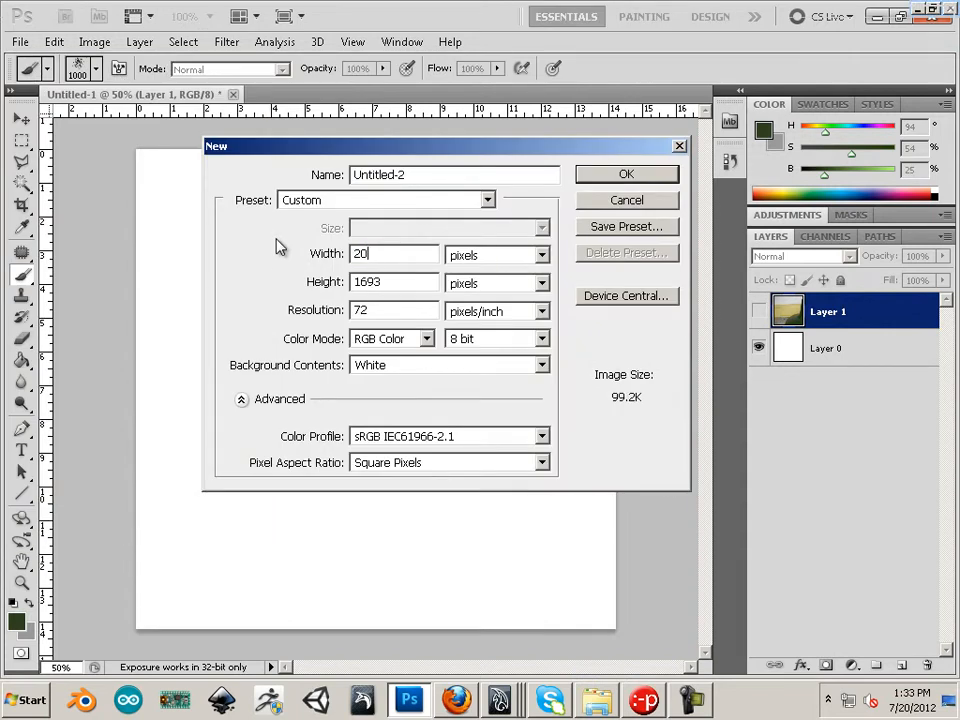
pyautogui.press('Tab')
pyautogui.press('Tab')
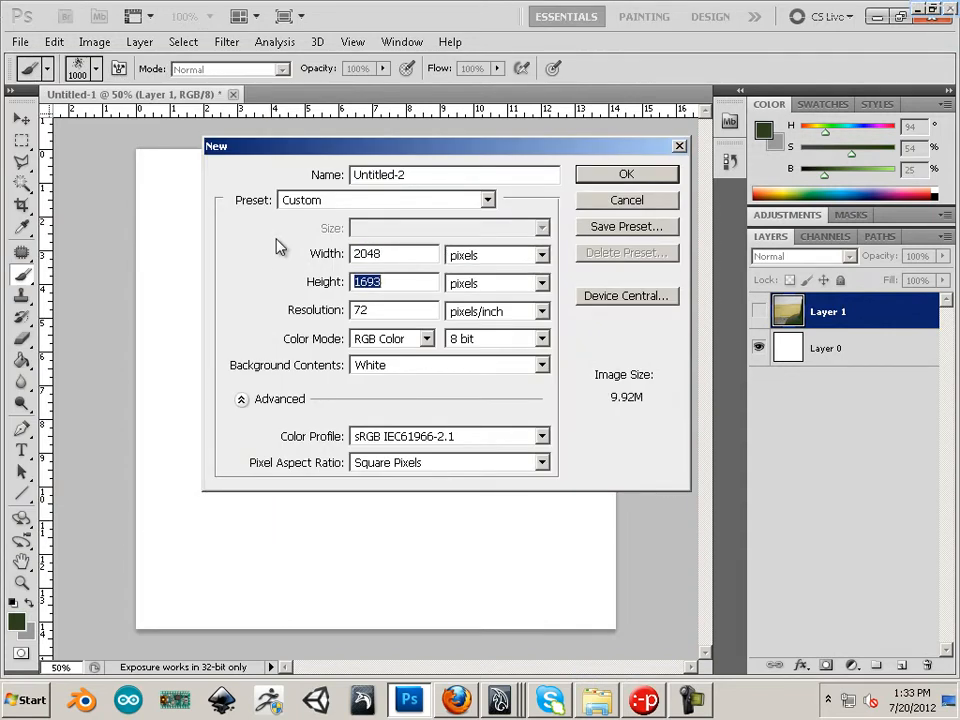
pyautogui.write('2048')
pyautogui.press('Return')
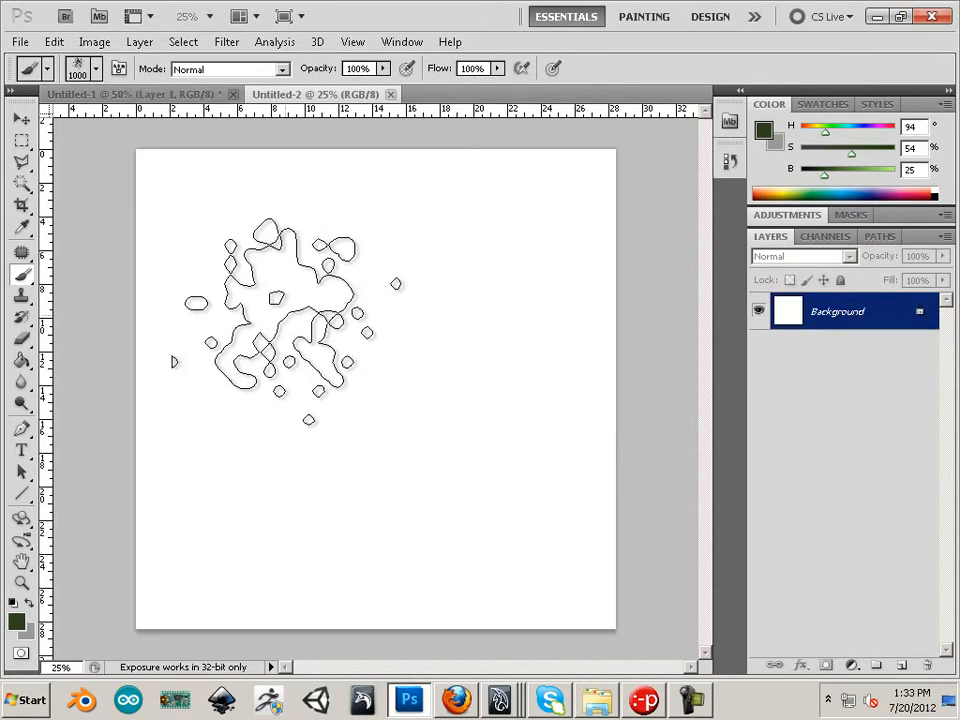
# Fill the new document's Background layer with the sampled dark green using the Paint Bucket tool
pyautogui.click(21, 362)
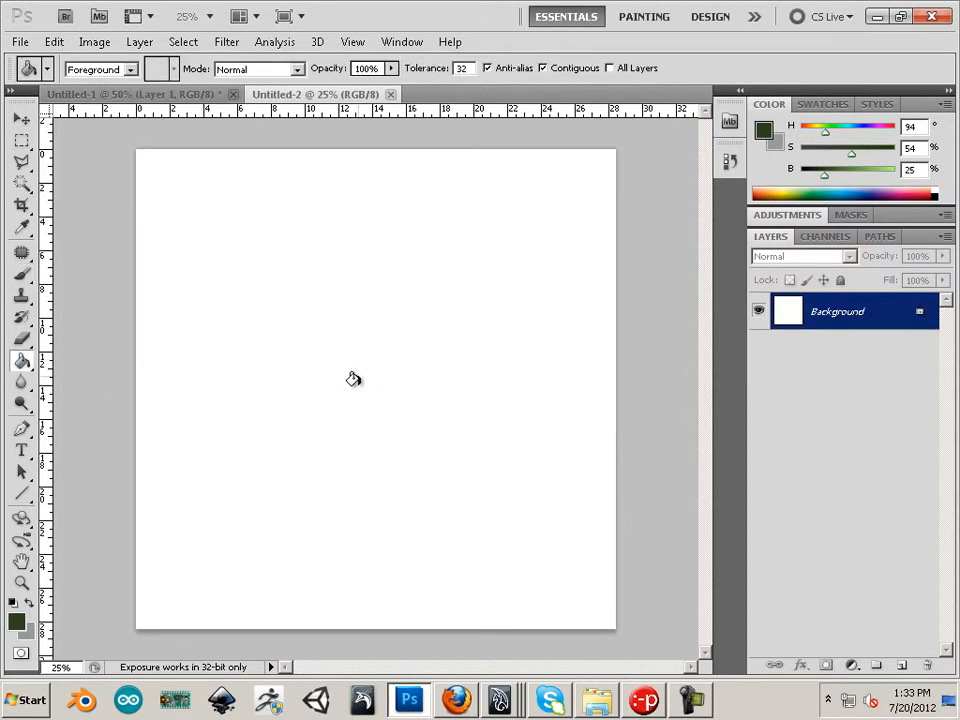
pyautogui.click(354, 379)
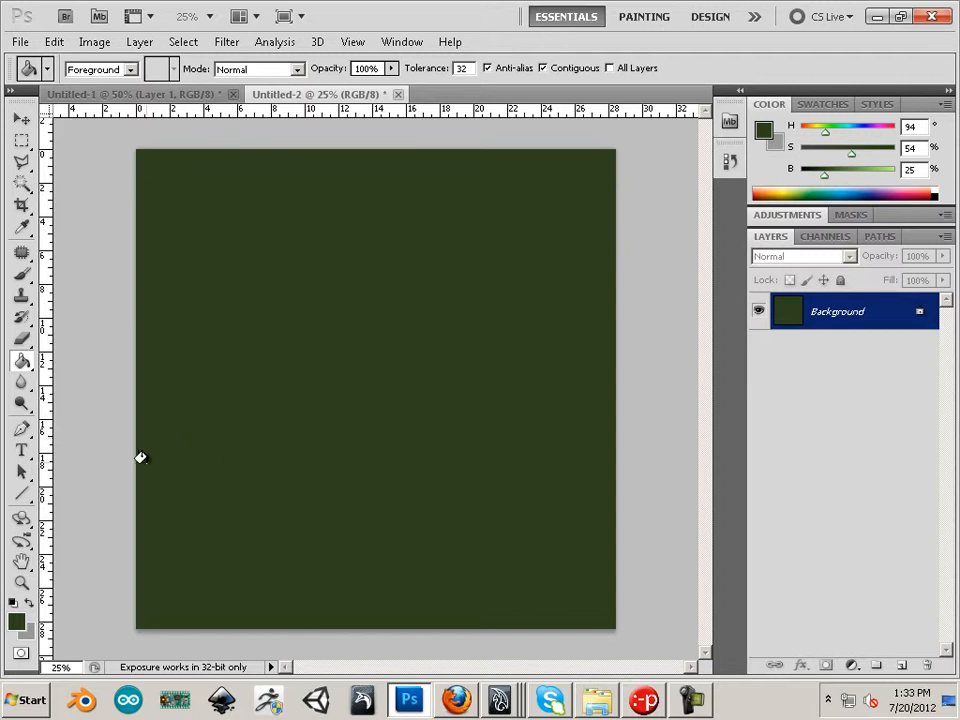
pyautogui.hotkey('alt', 'Tab')
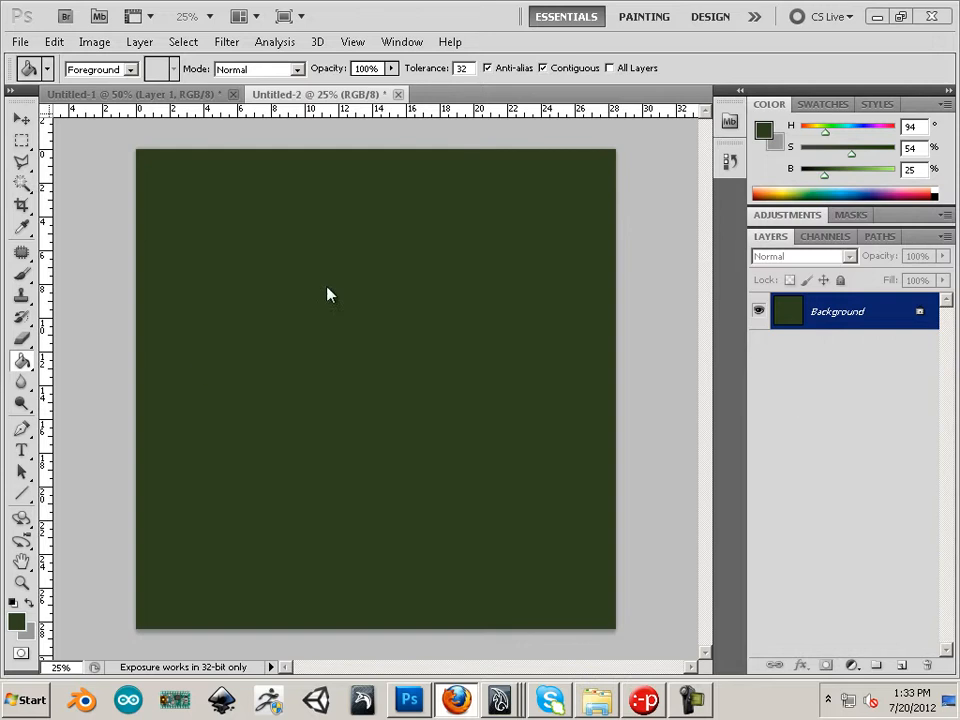
# Add a new layer above the green Background and fill it with light grey (#b4b4b4)
pyautogui.click(902, 665)
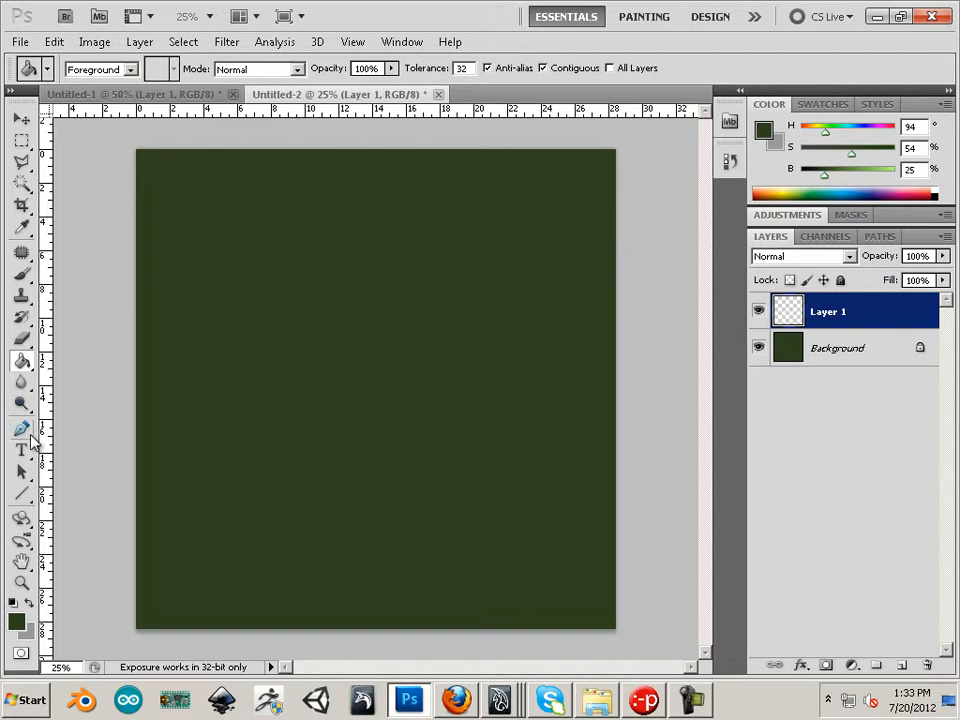
pyautogui.click(17, 621)
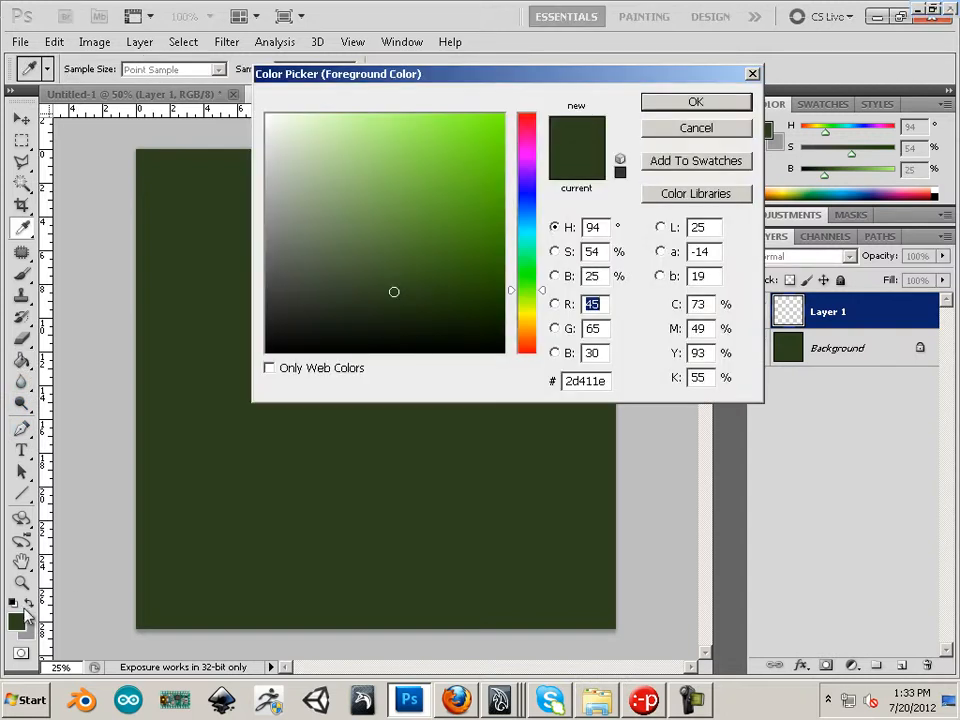
pyautogui.moveTo(301, 225); pyautogui.dragTo(217, 183)
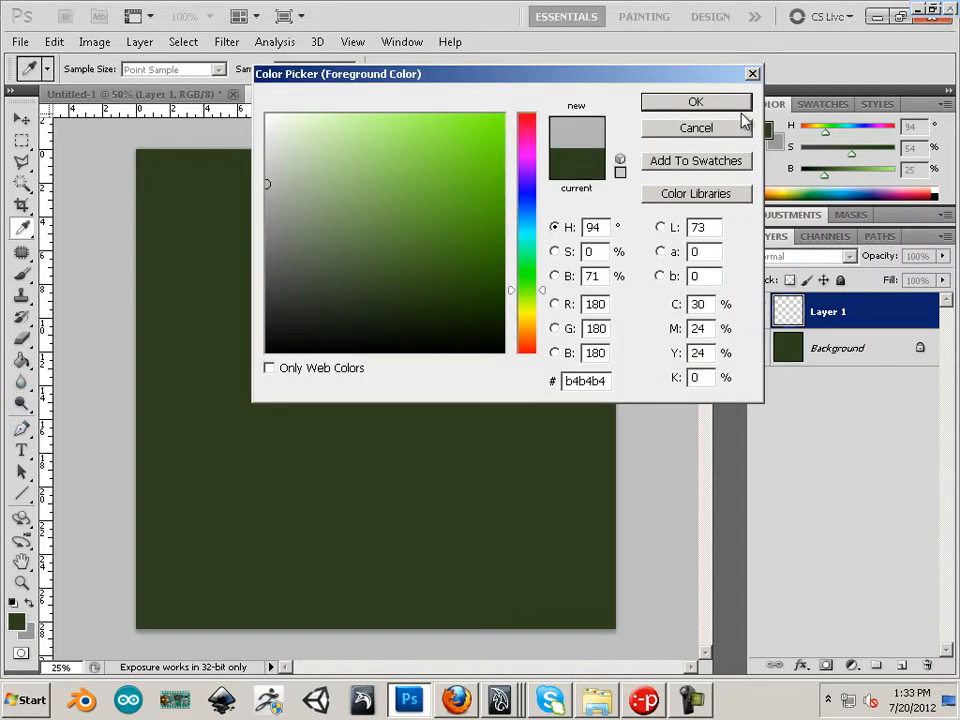
pyautogui.click(677, 106)
pyautogui.click(258, 340)
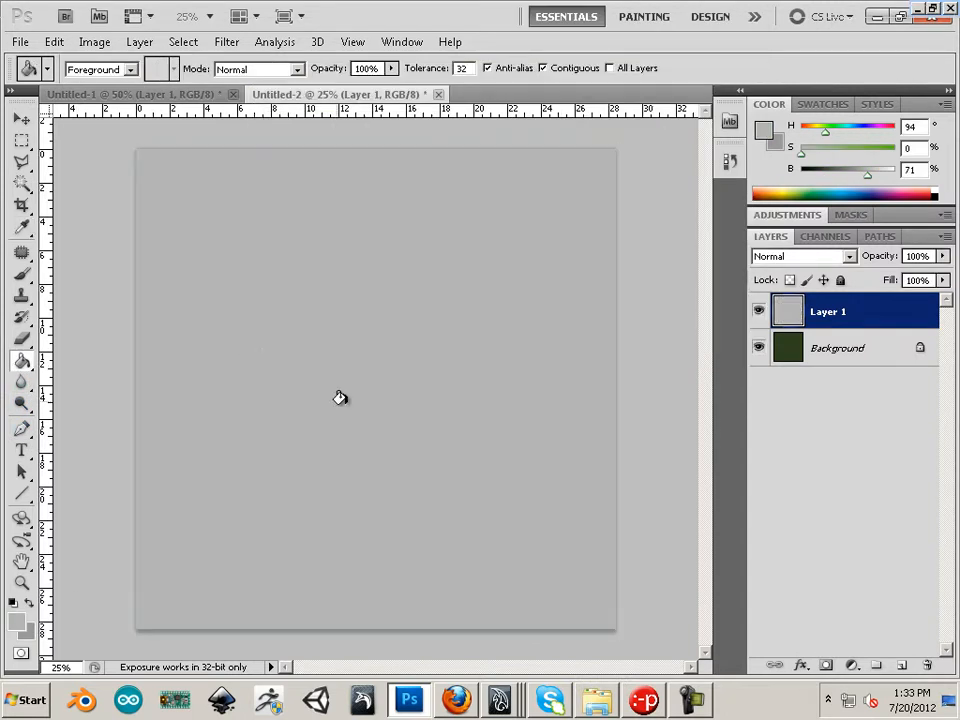
# Apply the Add Noise filter to the grey layer with amount 9.51%, Gaussian distribution and Monochromatic enabled
pyautogui.click(227, 42)
pyautogui.moveTo(268, 268)
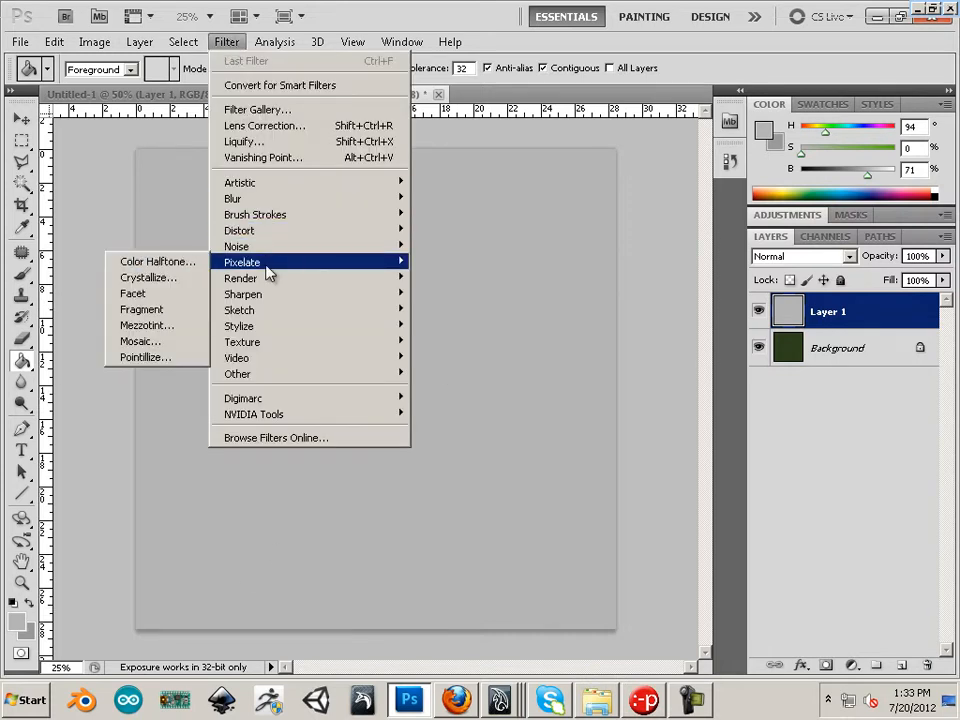
pyautogui.moveTo(240, 246)
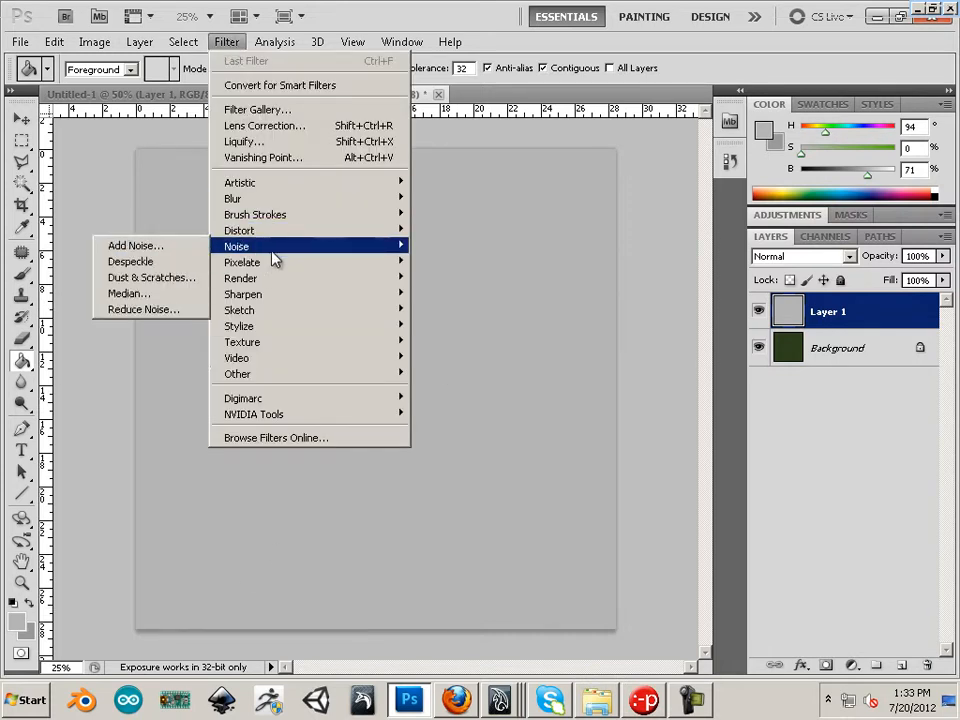
pyautogui.click(178, 246)
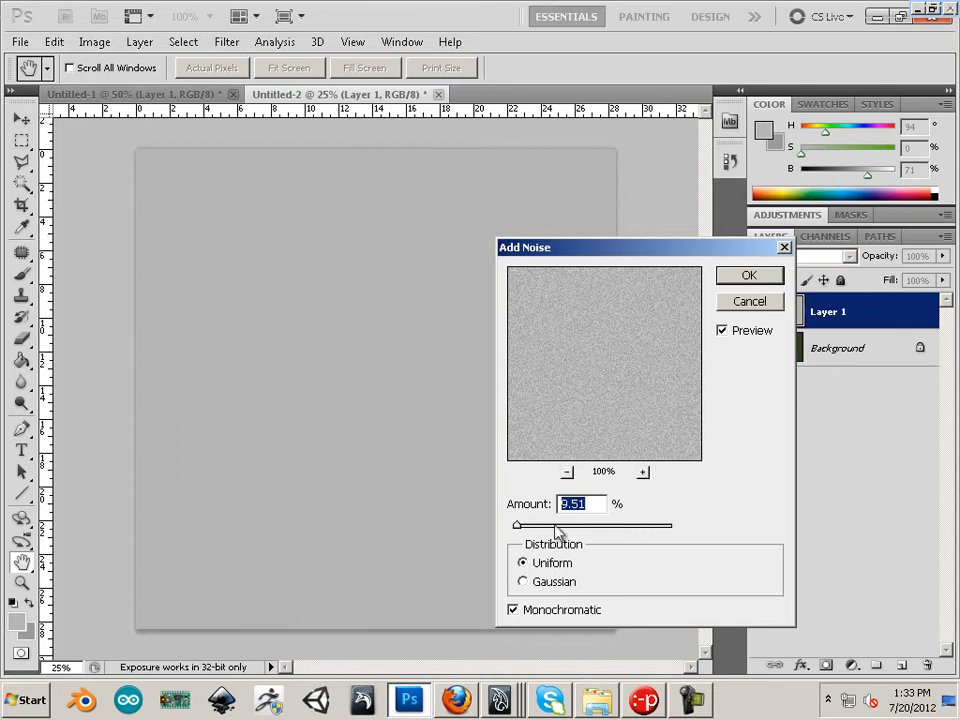
pyautogui.click(523, 582)
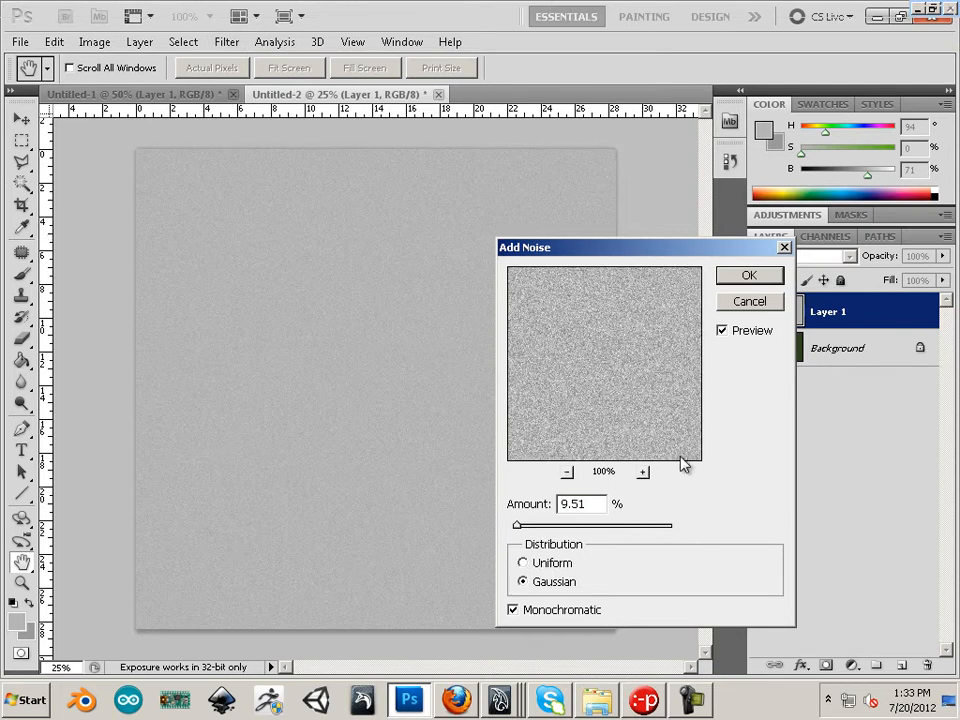
pyautogui.click(748, 275)
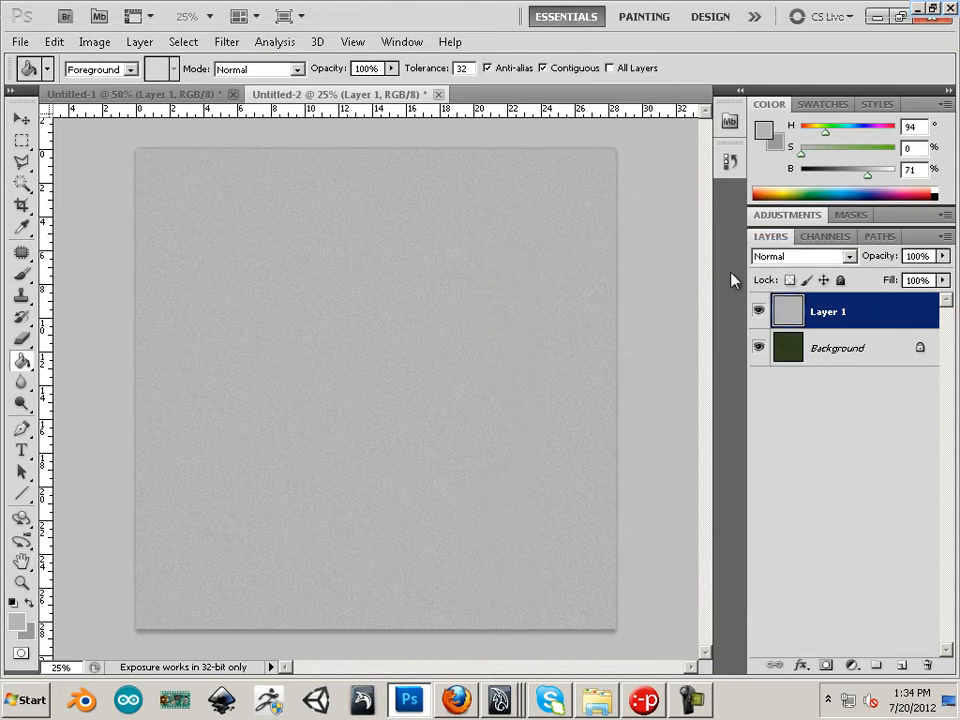
# Try different blend modes on the grey noise layer and set it to Luminosity
pyautogui.click(799, 258)
pyautogui.click(801, 262)
pyautogui.scroll(-5, 800, 261)
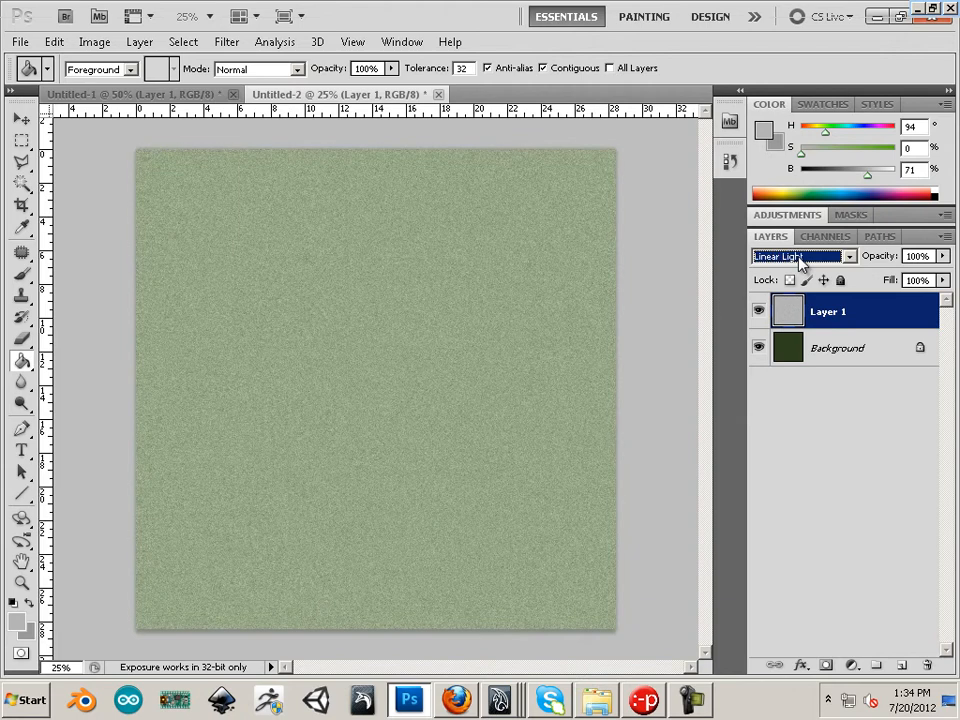
pyautogui.scroll(-4, 799, 261)
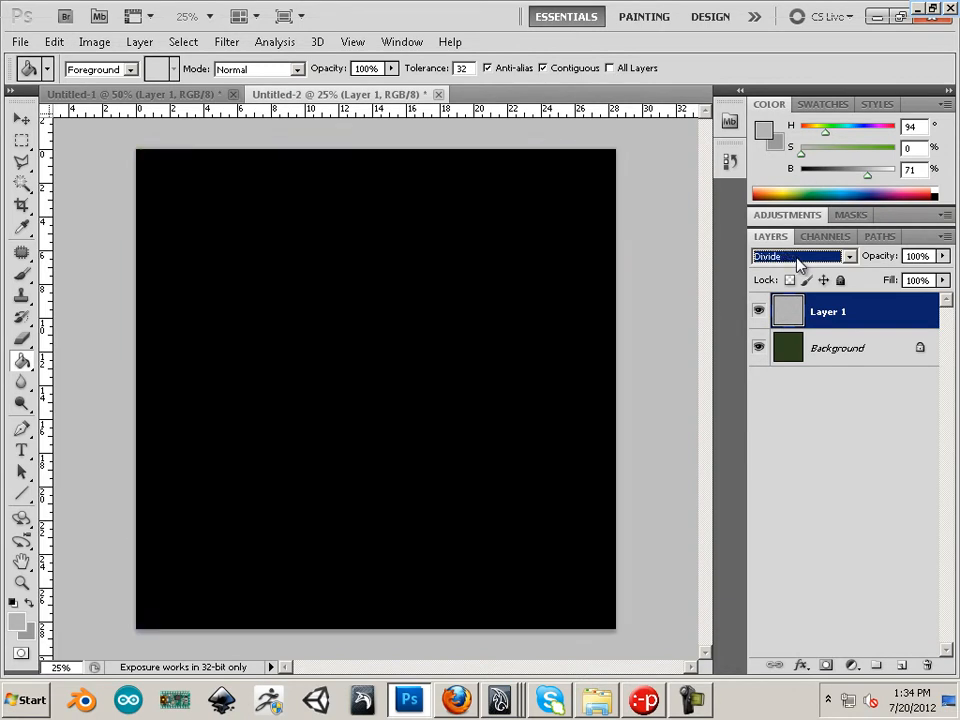
pyautogui.scroll(-1, 797, 263)
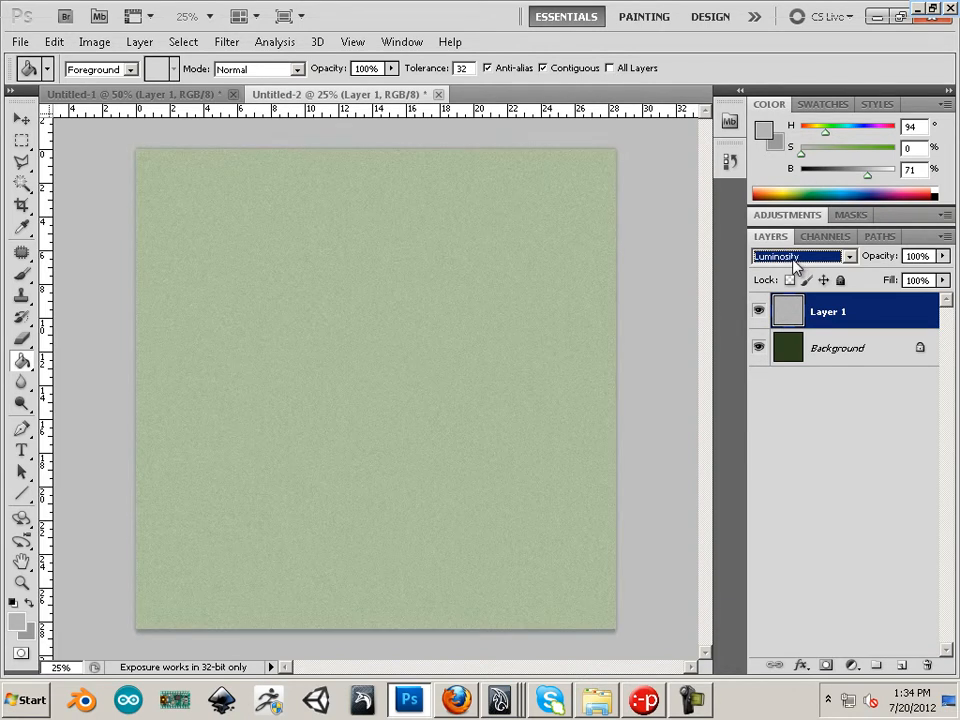
# Select the whole canvas and add an Exposure adjustment layer with the exposure set to -2.55
pyautogui.click(21, 140)
pyautogui.moveTo(134, 147); pyautogui.dragTo(388, 331)
pyautogui.hotkey('ctrl', 'a')
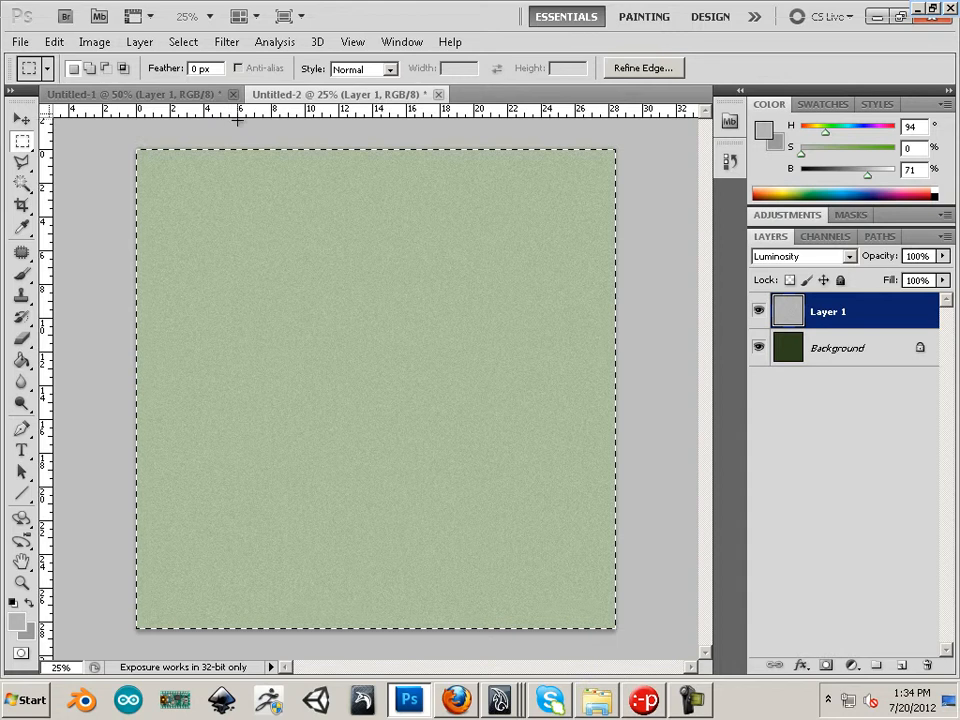
pyautogui.click(849, 666)
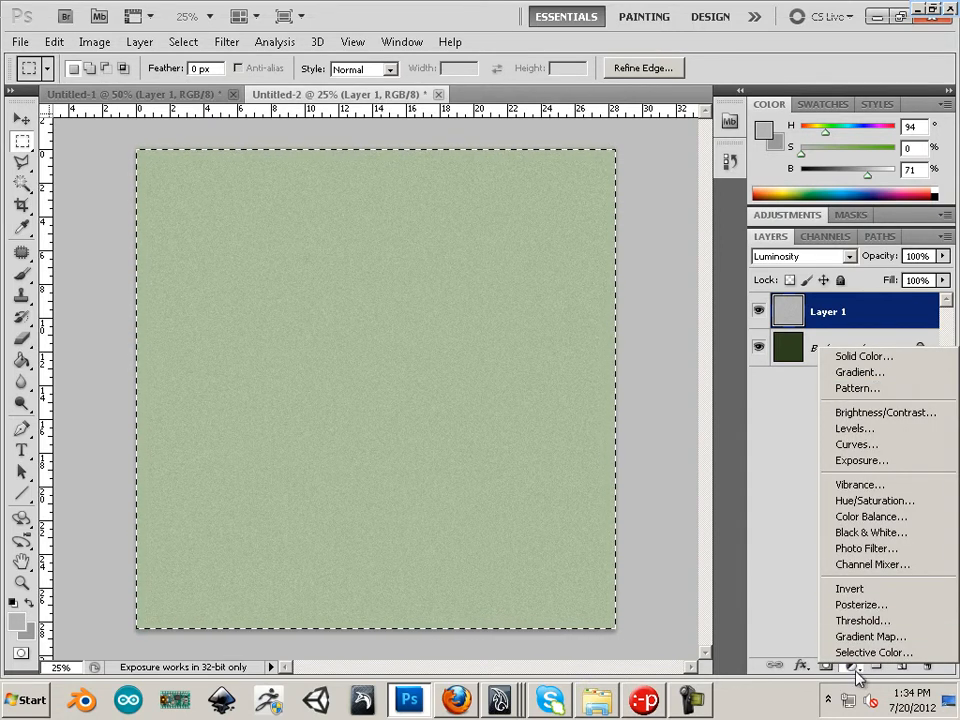
pyautogui.click(862, 460)
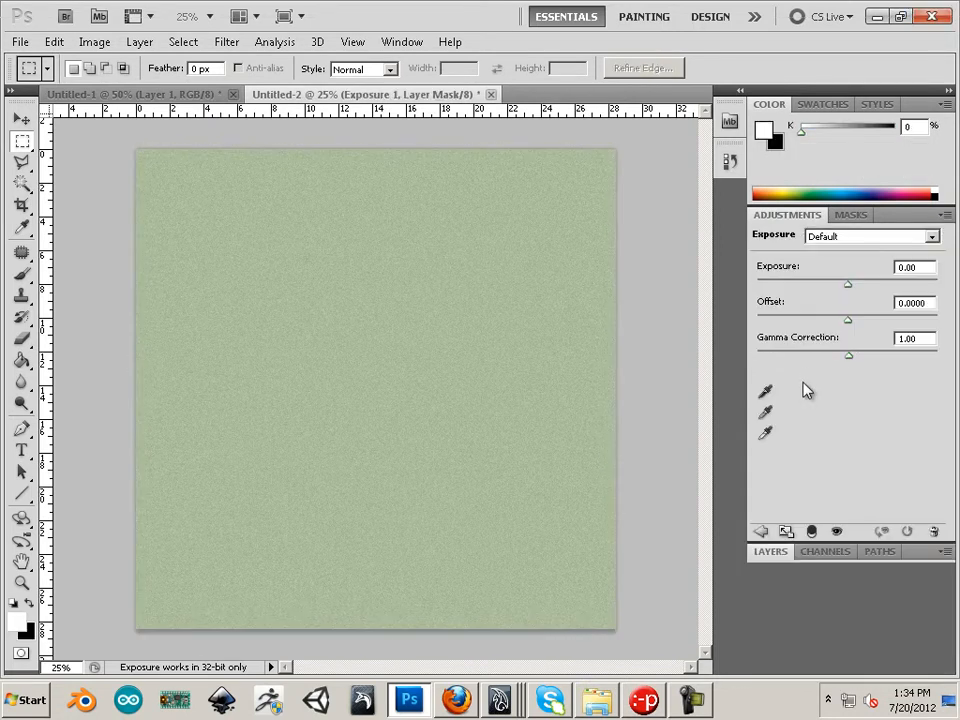
pyautogui.moveTo(848, 285); pyautogui.dragTo(815, 296)
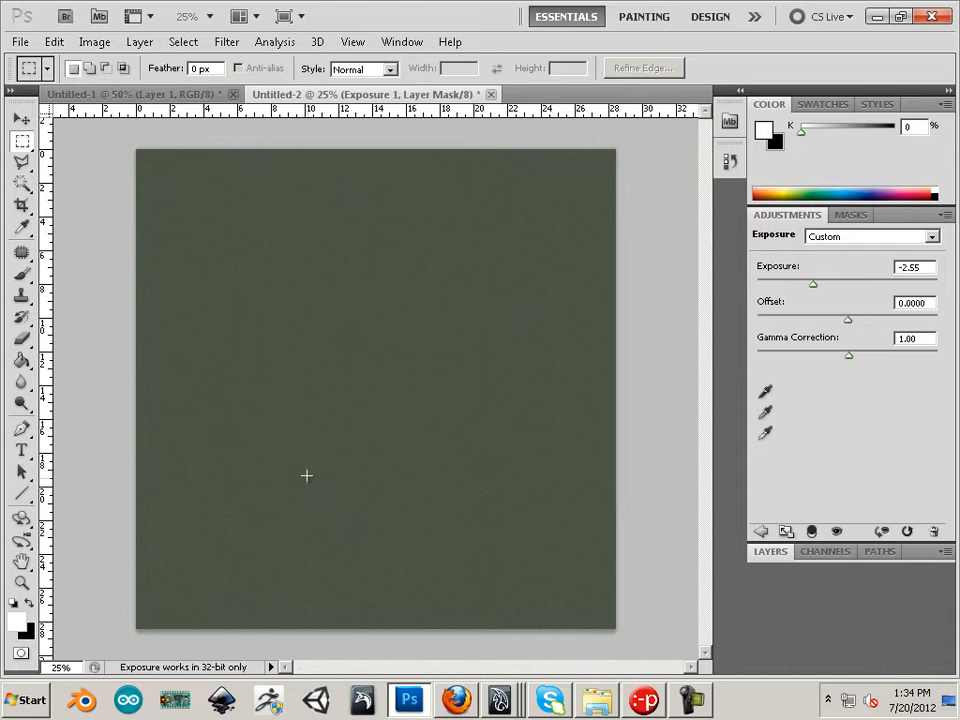
# Save the texture as a Targa copy named Light_cm.tga in the video warehouse1 folder, at 24 bits/pixel without compression
pyautogui.click(54, 42)
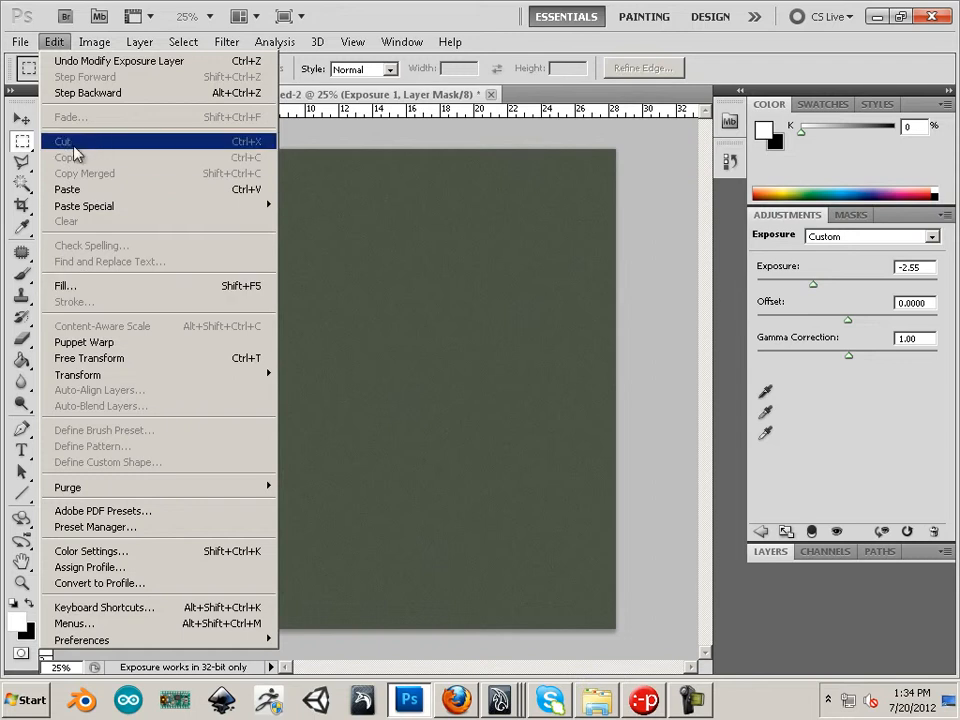
pyautogui.click(21, 119)
pyautogui.click(20, 42)
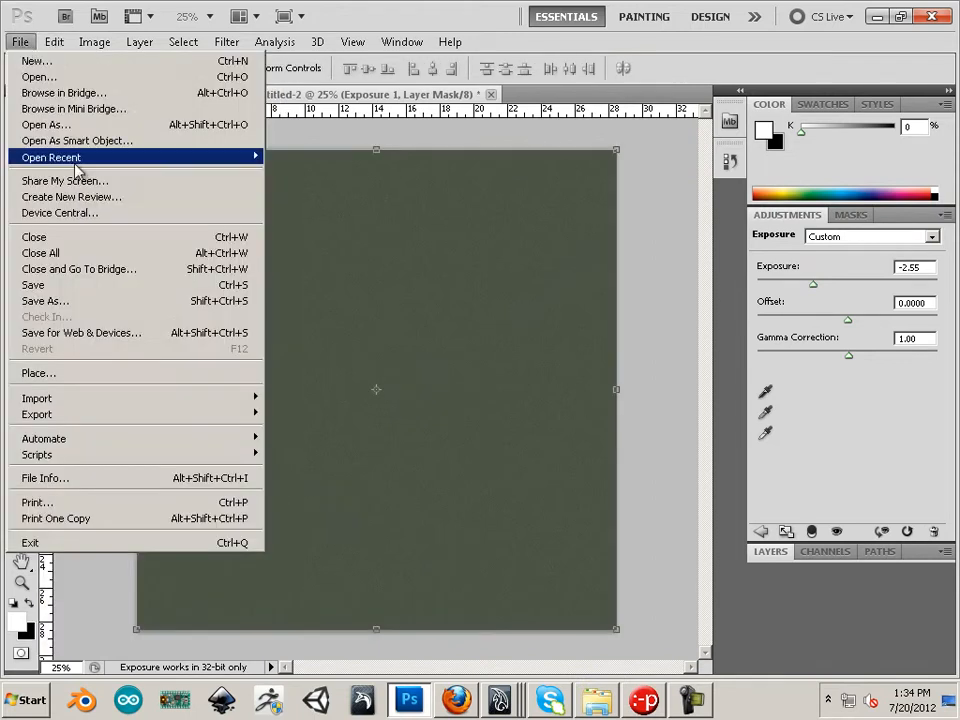
pyautogui.click(80, 304)
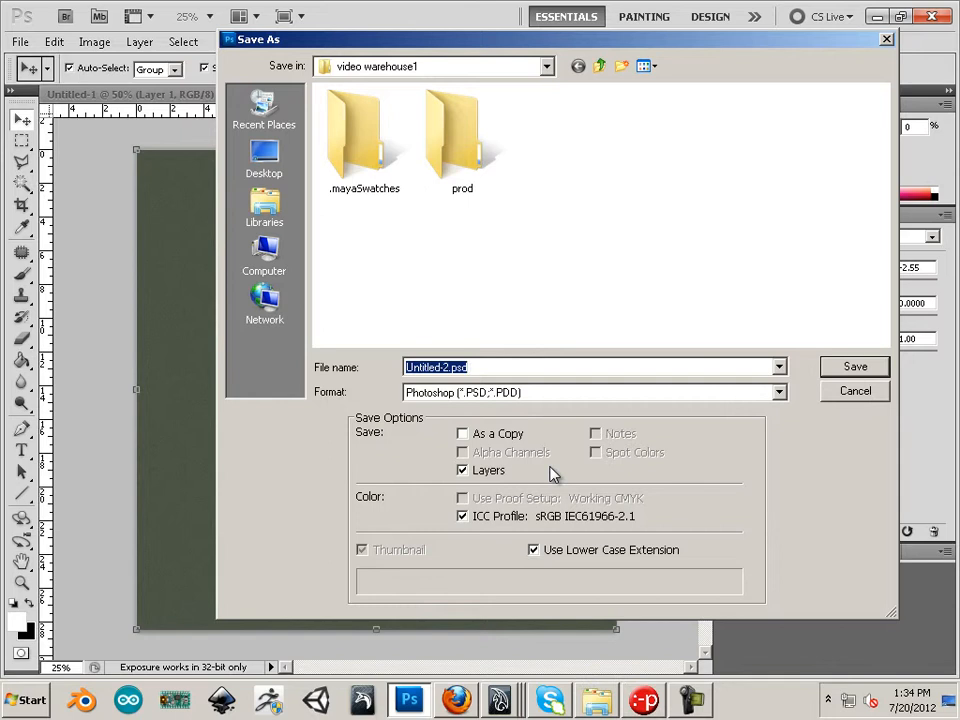
pyautogui.write('Light_mat')
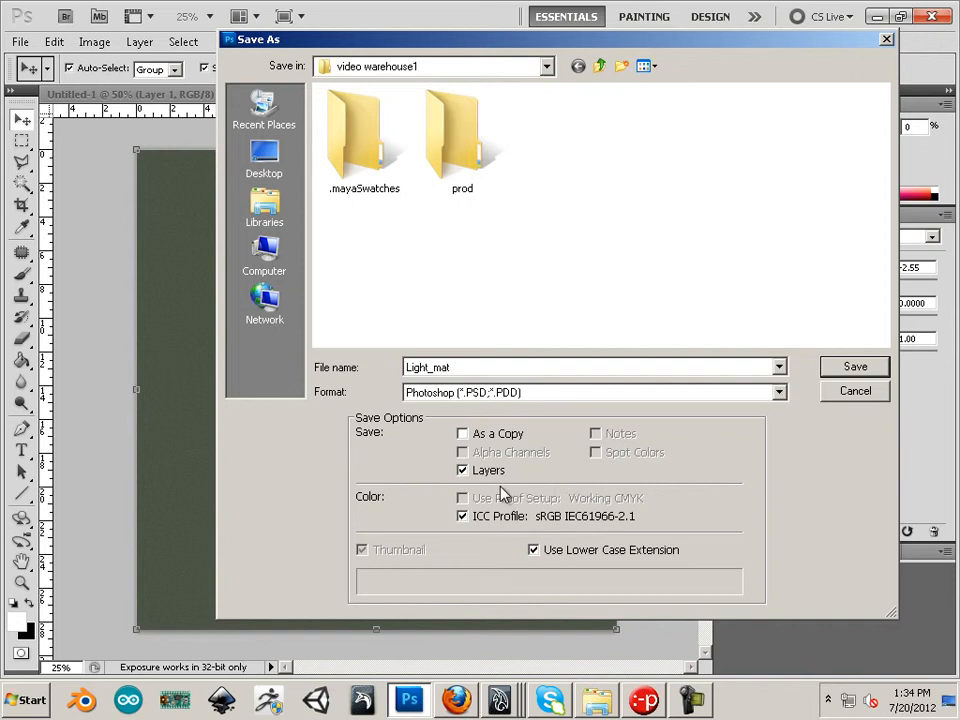
pyautogui.click(575, 392)
pyautogui.click(575, 650)
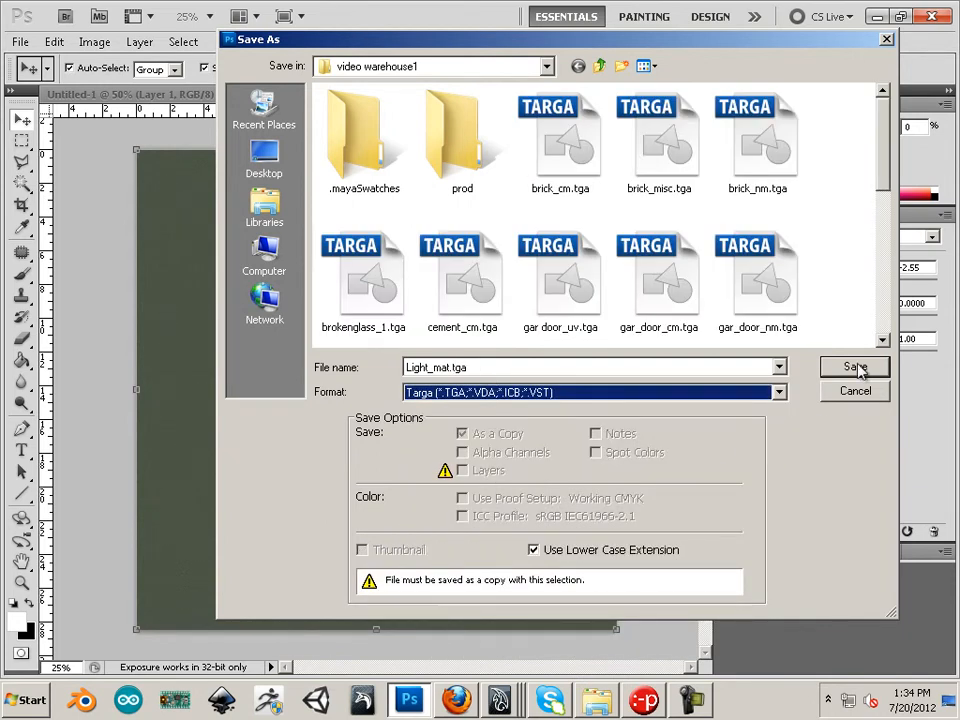
pyautogui.click(449, 367)
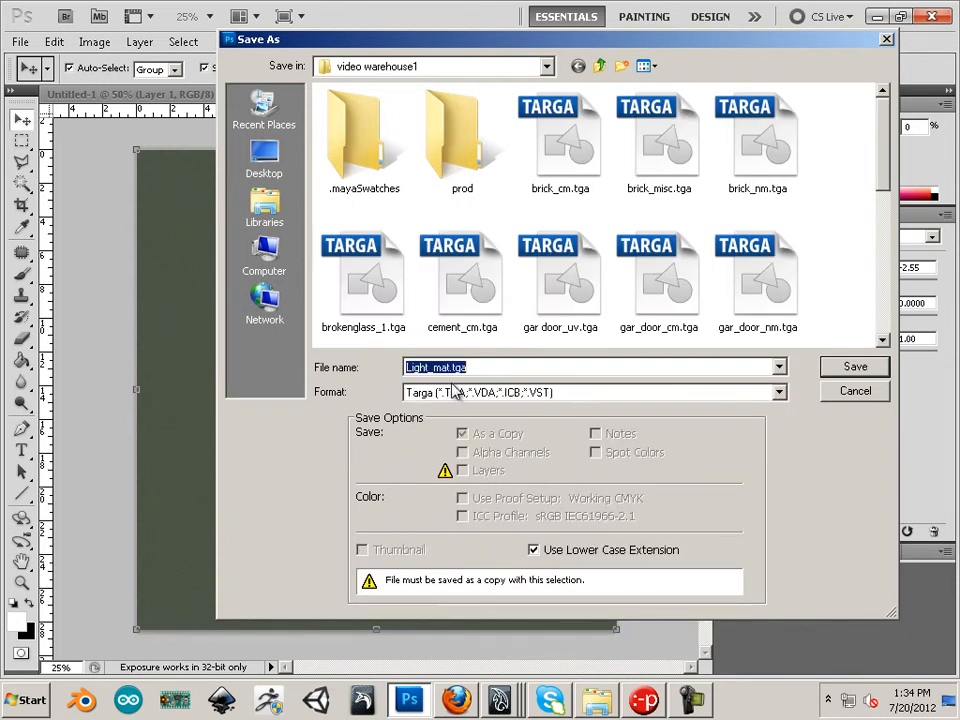
pyautogui.click(450, 367)
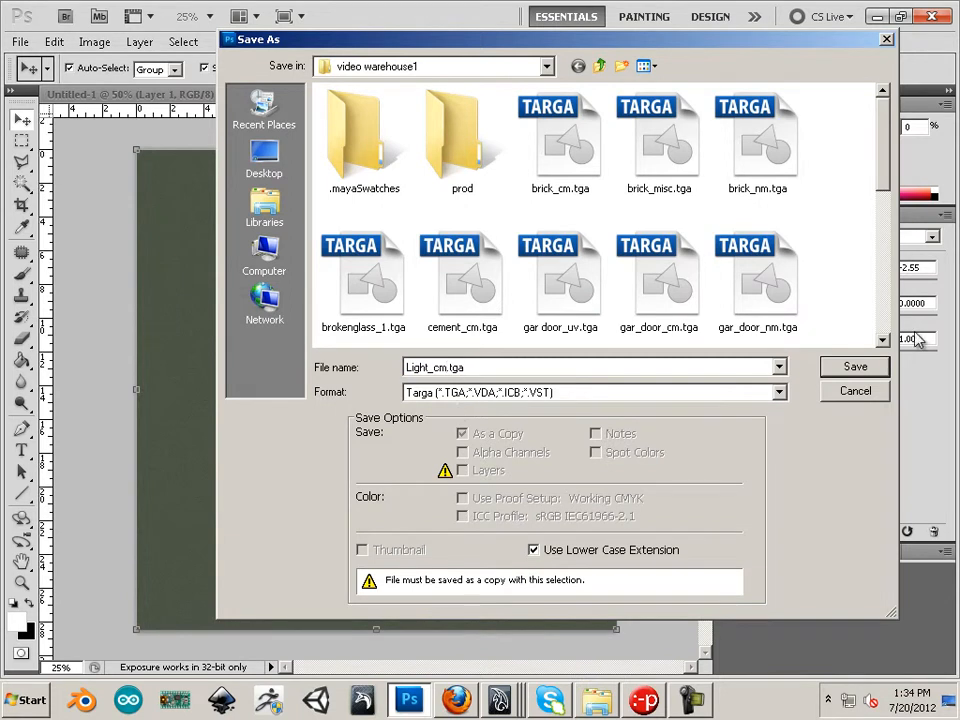
pyautogui.click(855, 370)
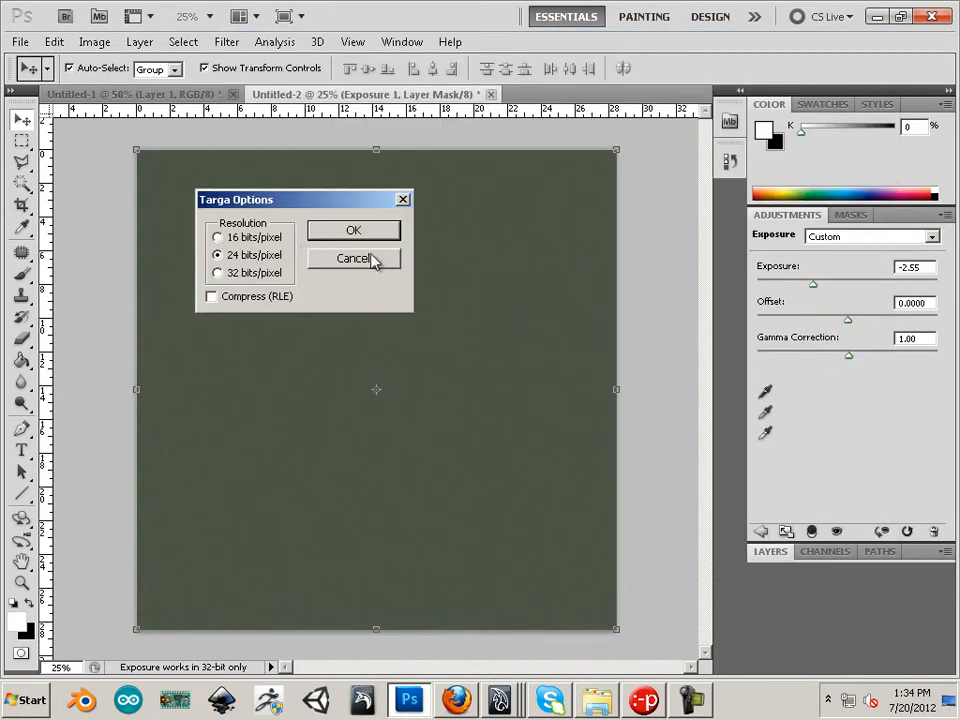
pyautogui.click(353, 232)
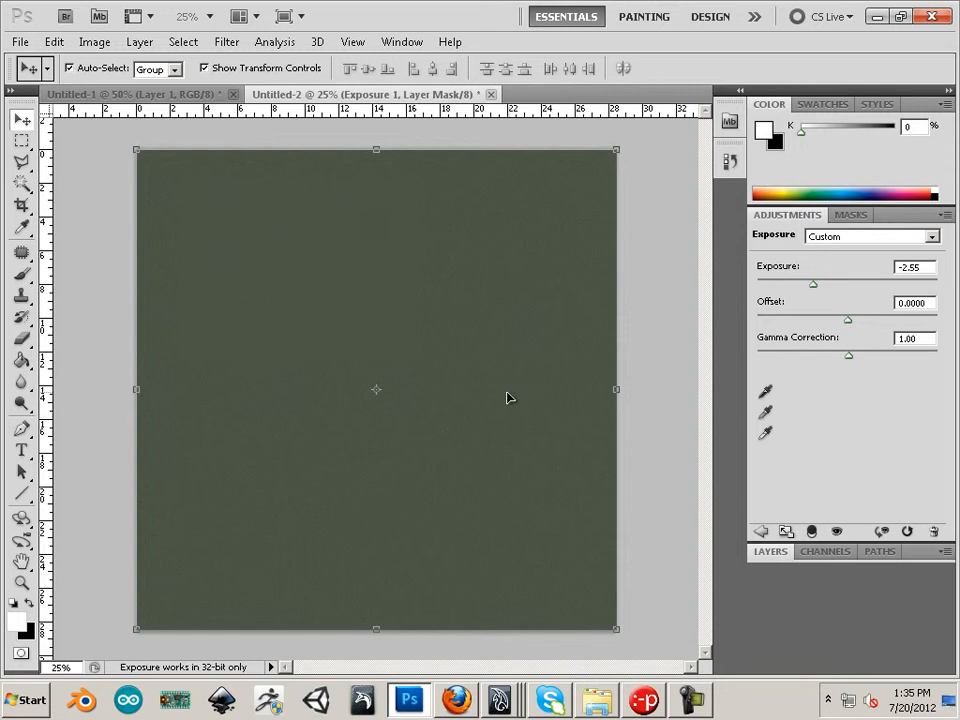
# Switch to the Maya window that holds the textured warehouse scene
pyautogui.click(498, 699)
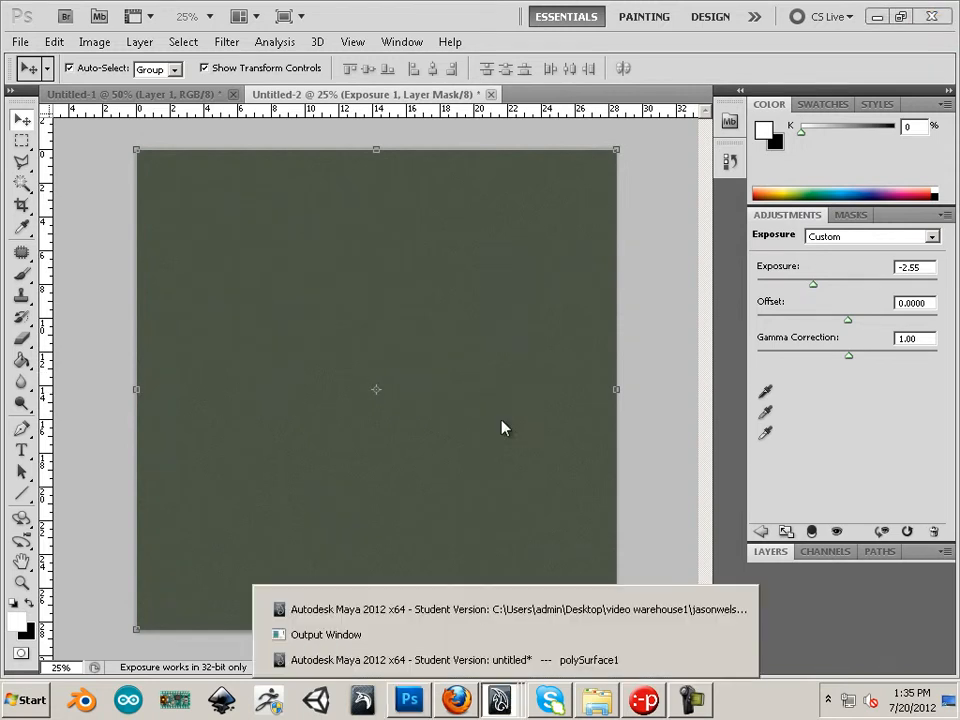
pyautogui.click(476, 609)
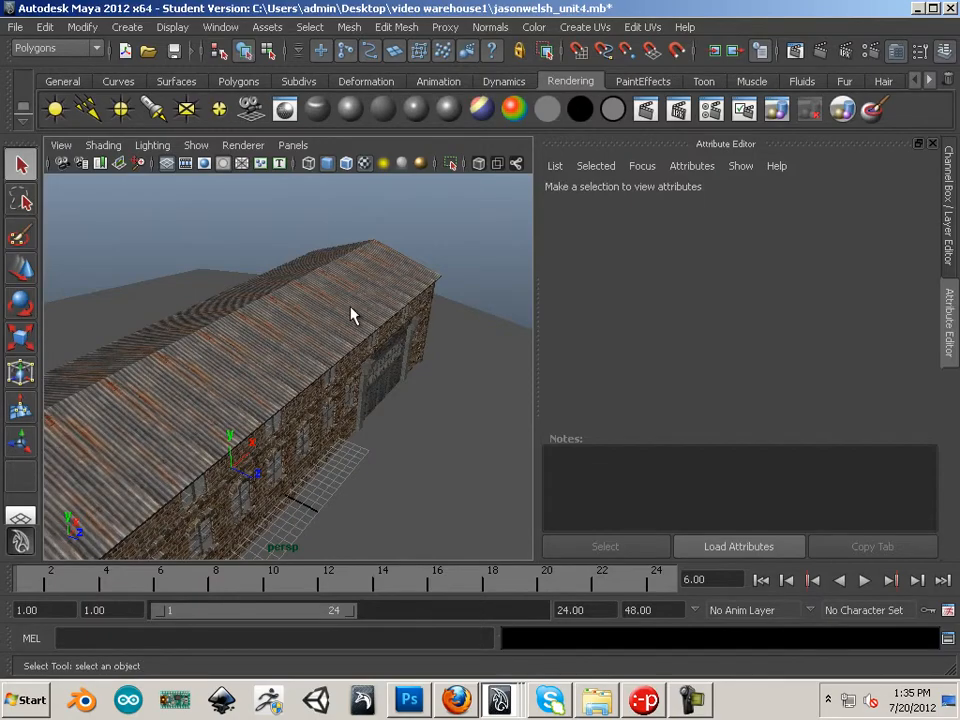
# Switch to the Maya window that holds the untitled scene with the lamp model
pyautogui.click(501, 708)
pyautogui.click(498, 664)
pyautogui.scroll(-3, 242, 386)
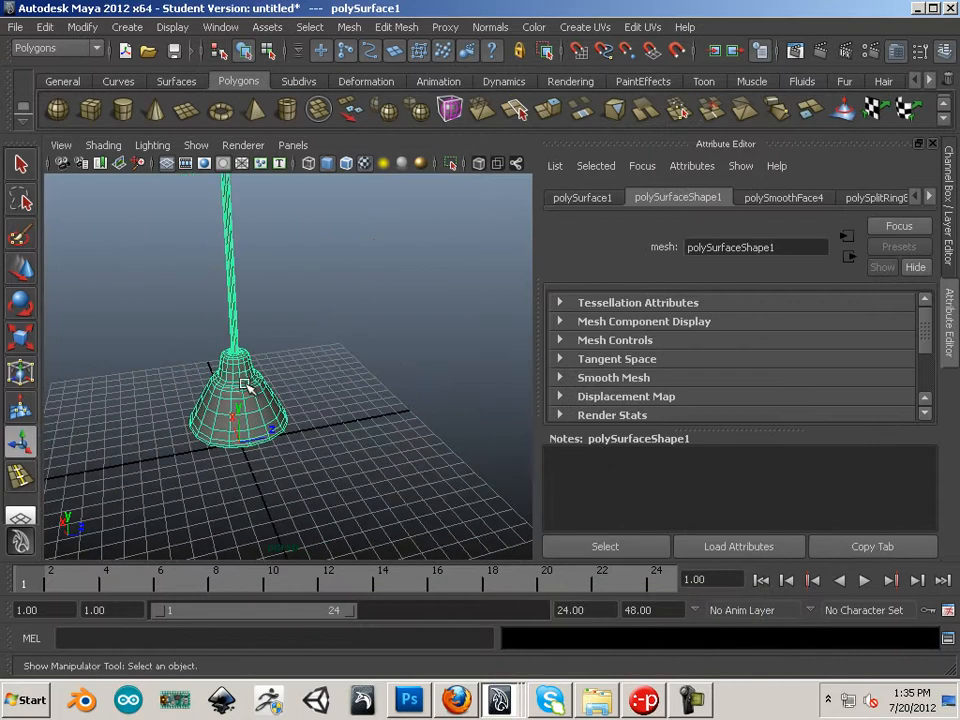
pyautogui.keyDown('alt'); pyautogui.moveTo(242, 386); pyautogui.dragTo(218, 327); pyautogui.keyUp('alt')
pyautogui.scroll(3, 244, 324)
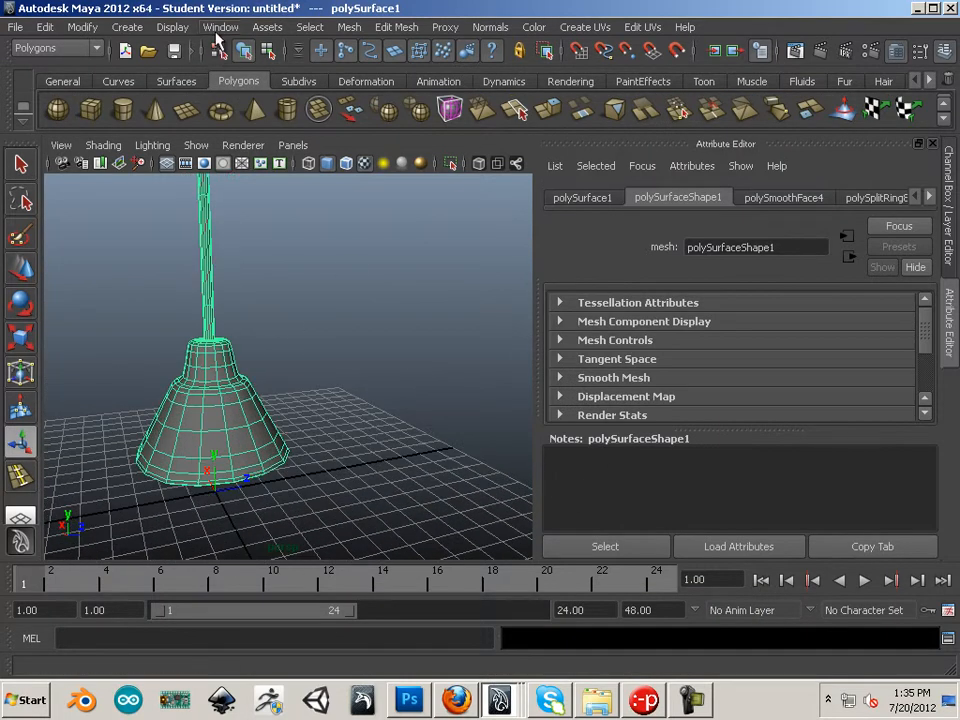
# Open the Hypershade and create a Ramp Shader material
pyautogui.click(218, 28)
pyautogui.moveTo(253, 72)
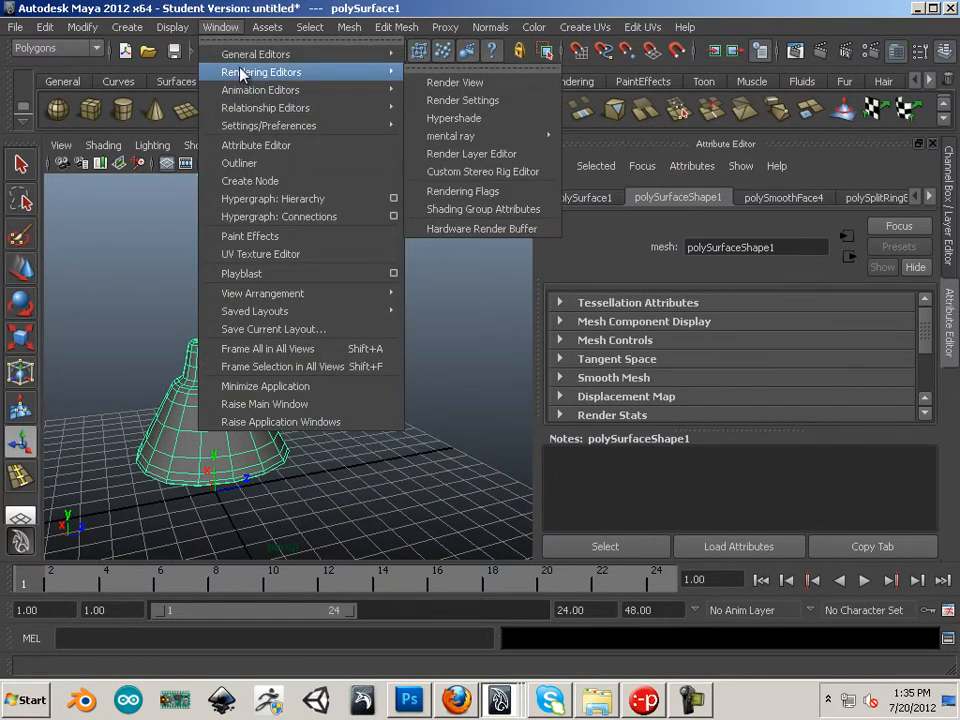
pyautogui.click(484, 121)
pyautogui.keyDown('alt'); pyautogui.moveTo(317, 469); pyautogui.dragTo(379, 444, button='middle'); pyautogui.keyUp('alt')
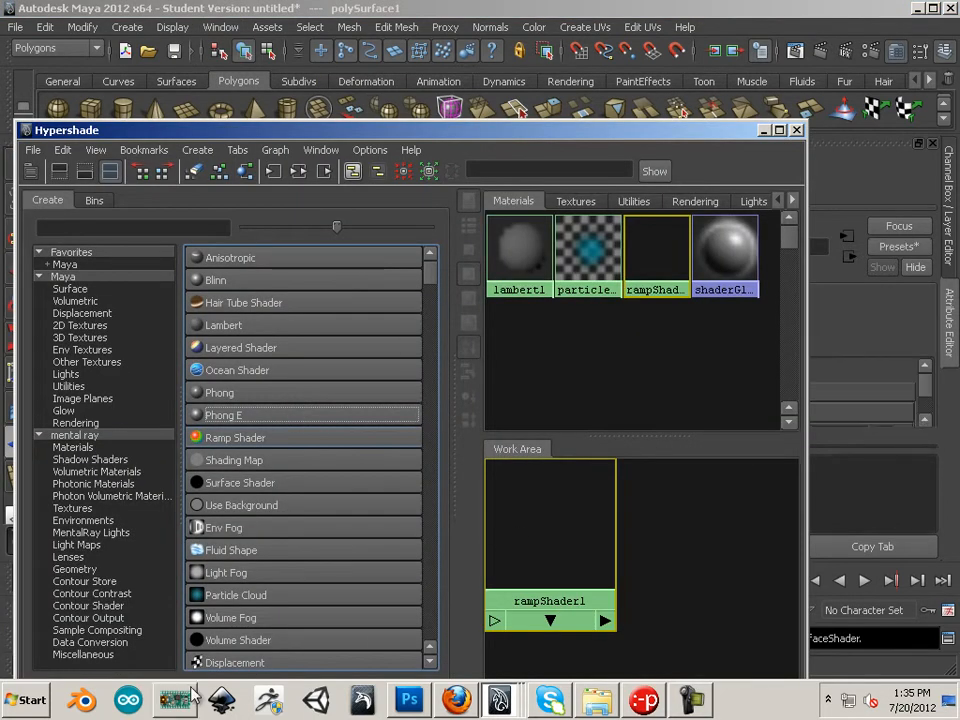
# Switch to Windows Explorer and open the video warehouse1 folder on the Desktop
pyautogui.click(587, 705)
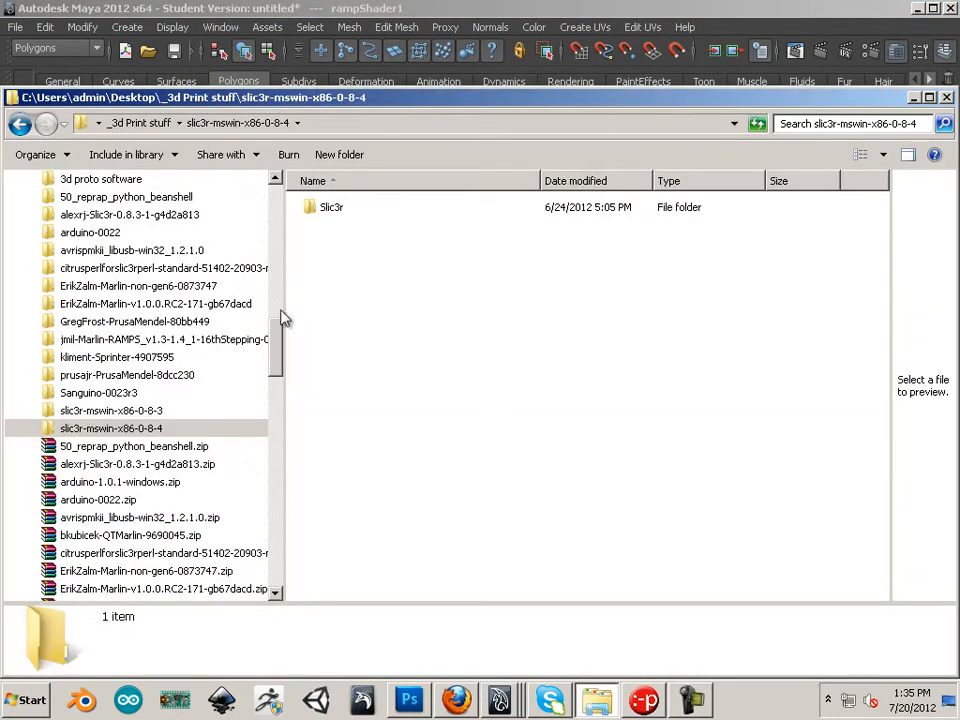
pyautogui.scroll(10, 210, 200)
pyautogui.click(60, 294)
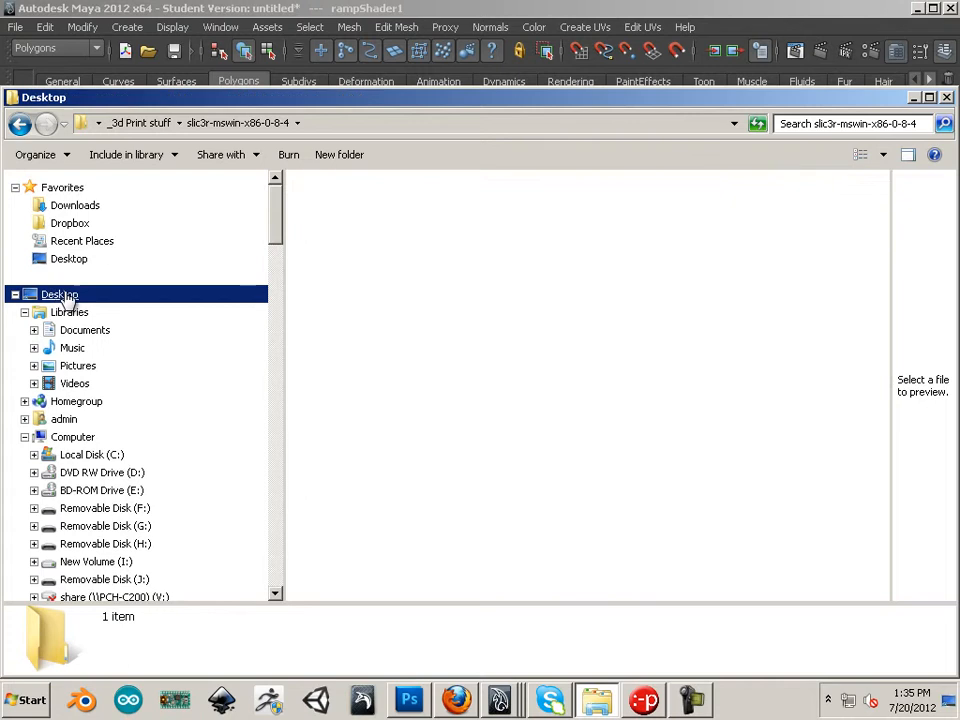
pyautogui.click(566, 371)
pyautogui.scroll(-2, 460, 440)
pyautogui.scroll(-1, 437, 441)
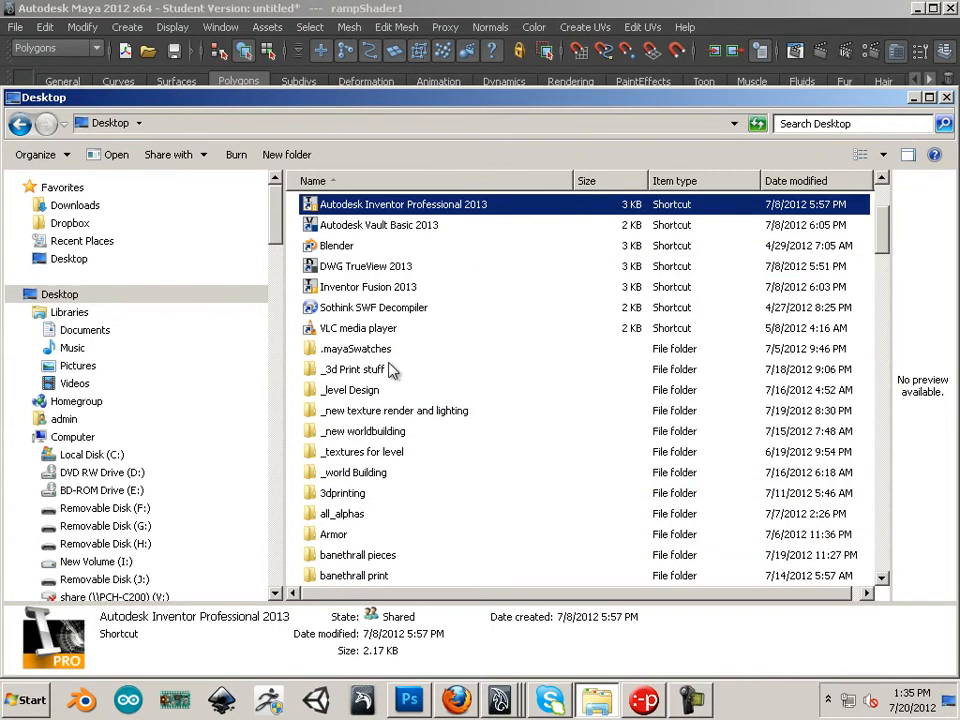
pyautogui.scroll(-1, 330, 370)
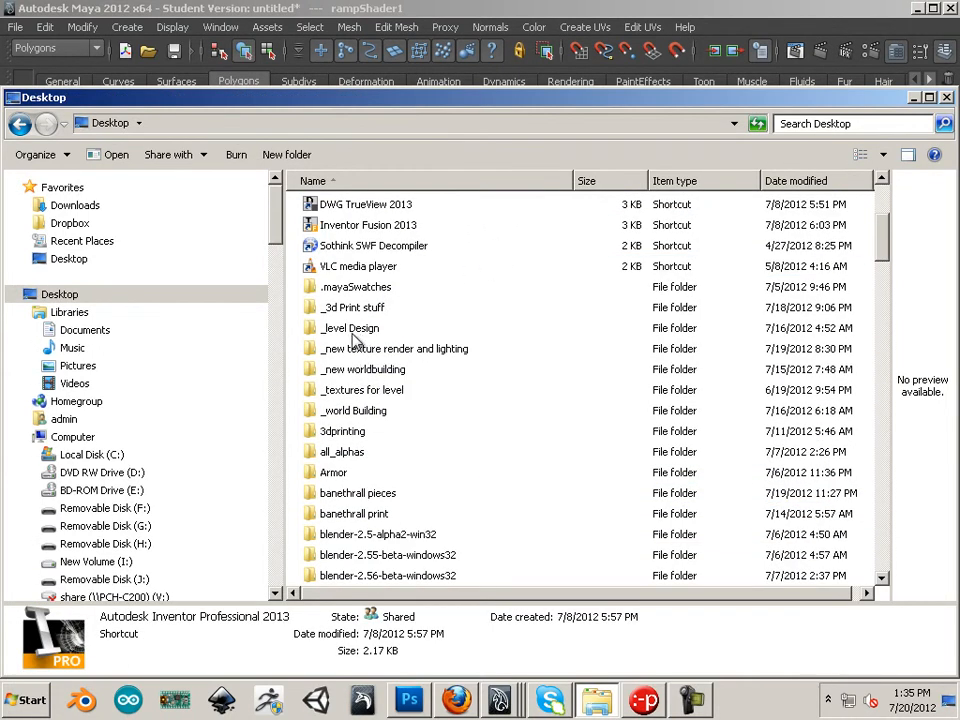
pyautogui.scroll(-10, 331, 404)
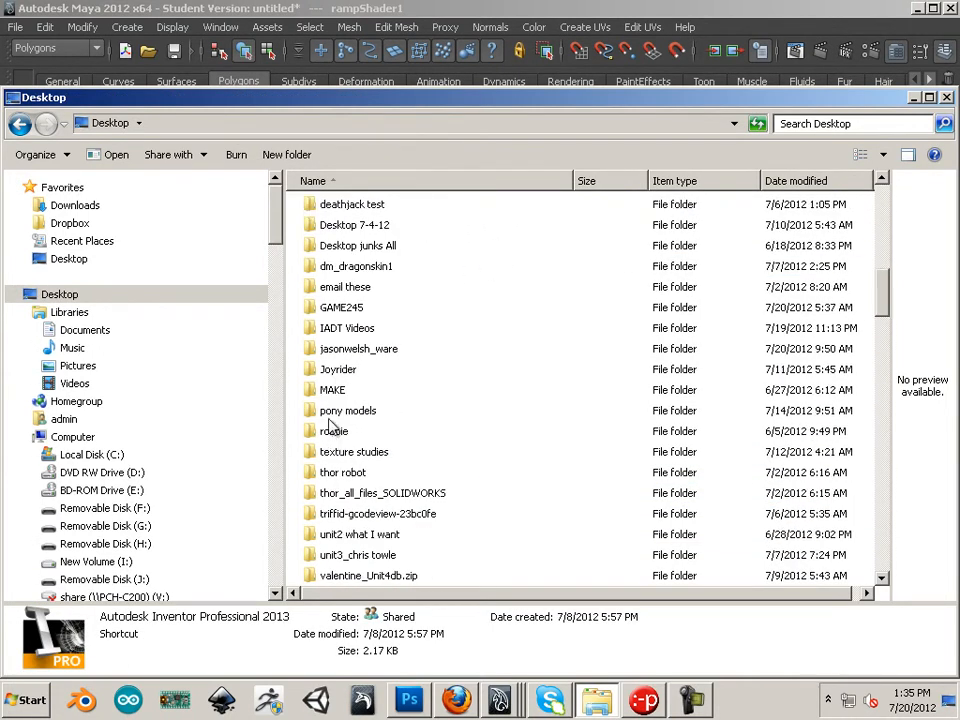
pyautogui.doubleClick(362, 494)
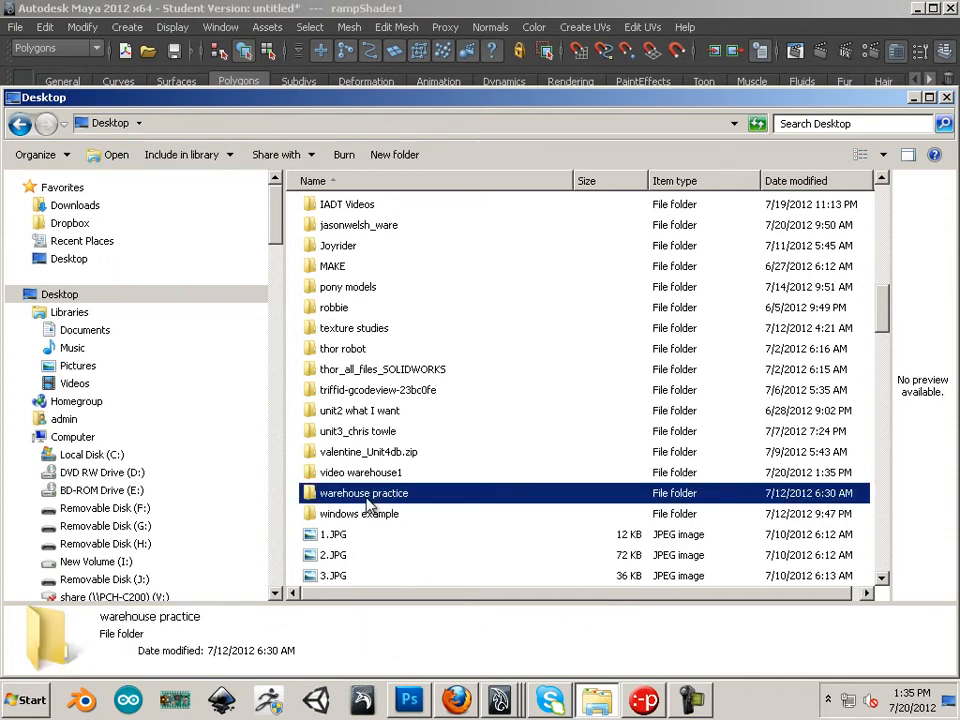
pyautogui.click(19, 123)
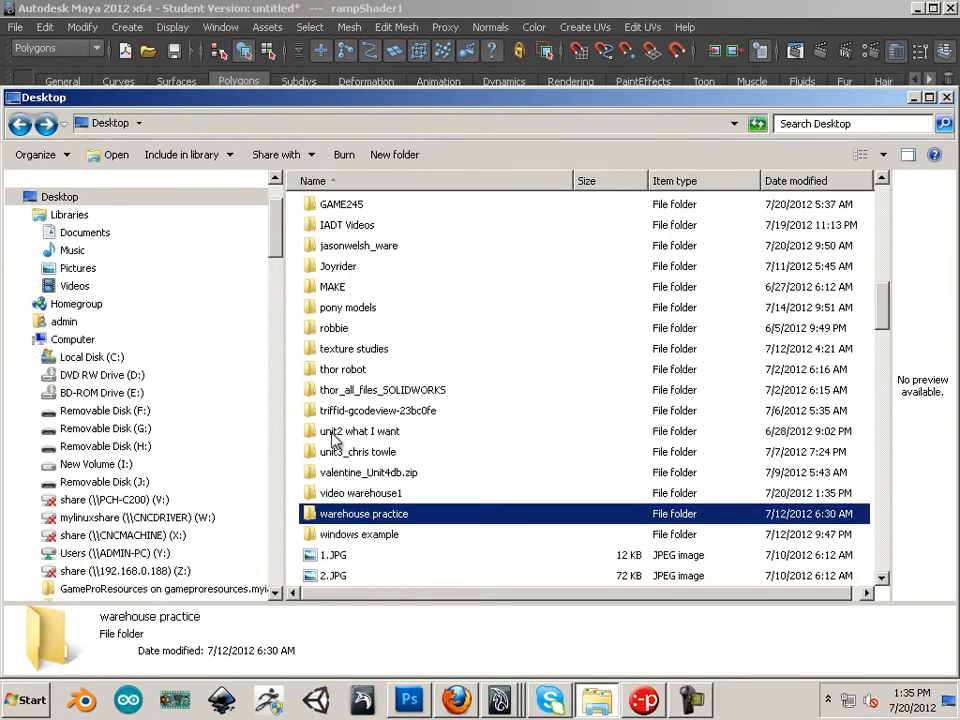
pyautogui.scroll(1, 340, 375)
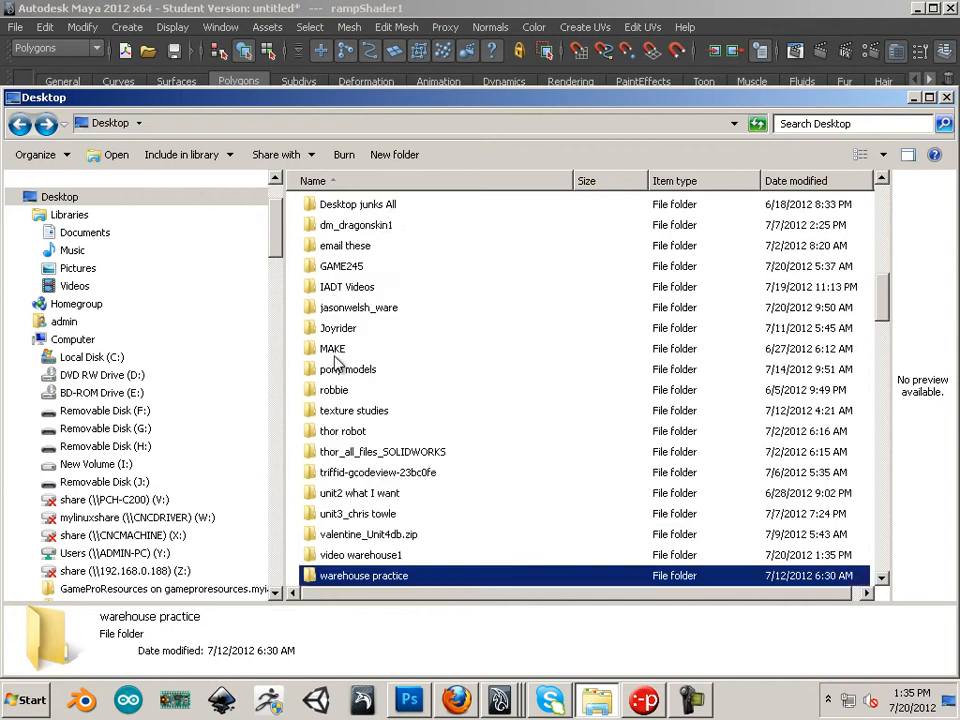
pyautogui.scroll(-2, 337, 362)
pyautogui.doubleClick(355, 431)
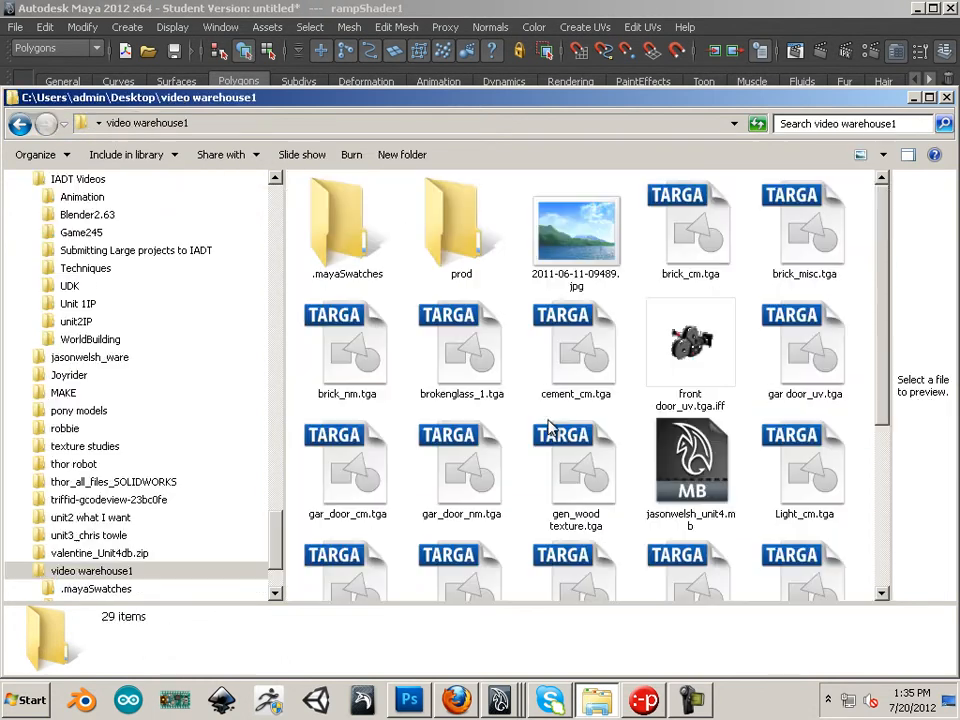
# Show the video warehouse1 files in a detailed list sorted by date, newest first
pyautogui.click(883, 154)
pyautogui.click(860, 279)
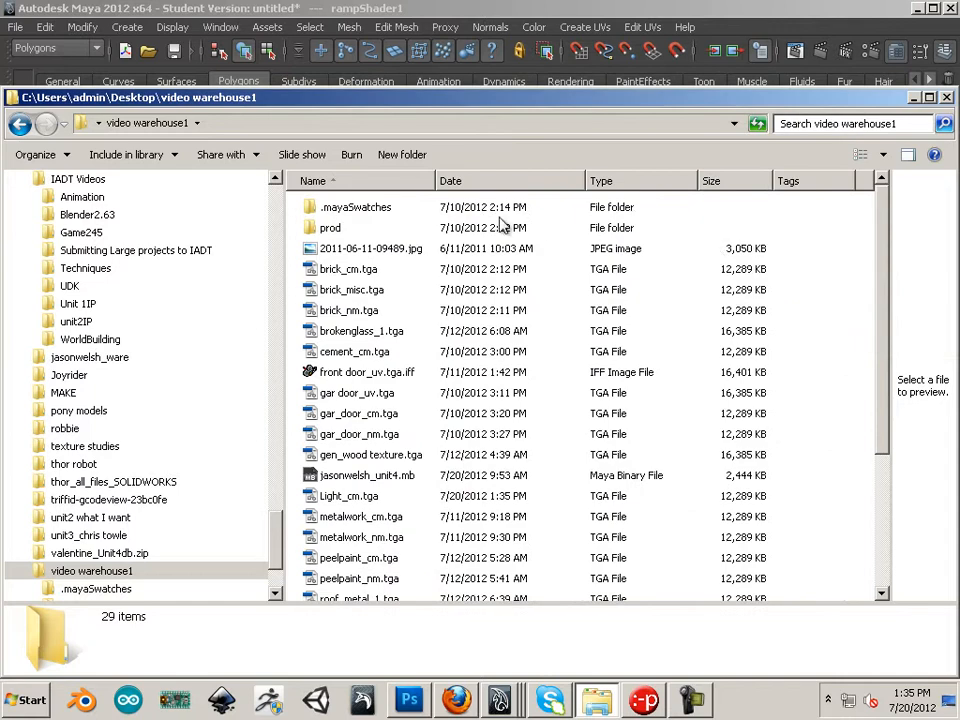
pyautogui.click(463, 181)
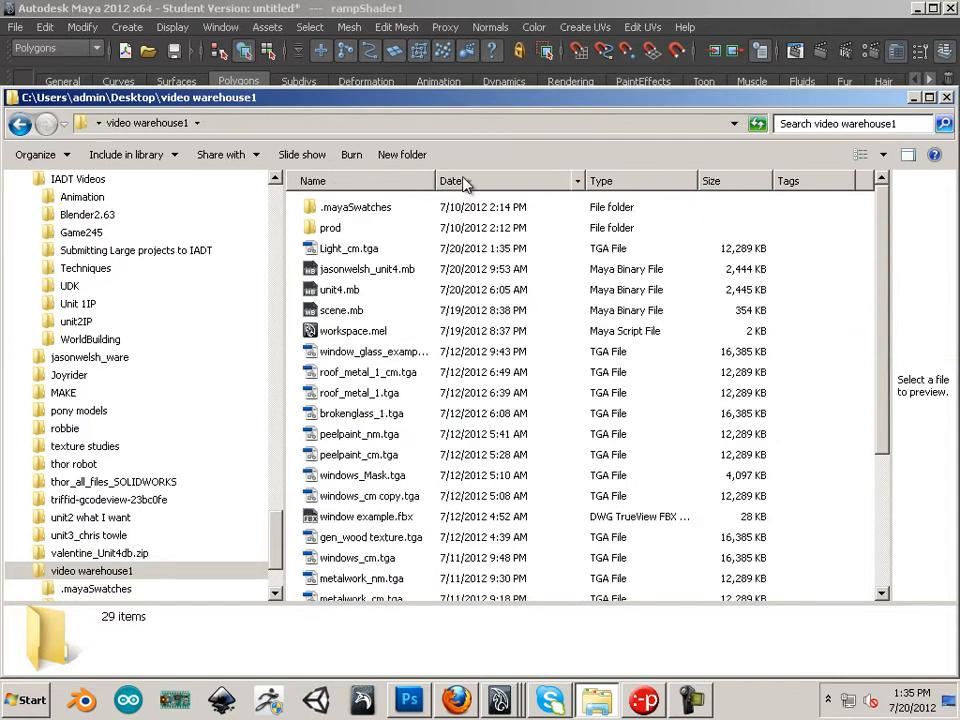
# Bring Light_cm.tga from the folder into Maya's Hypershade and display the scene's textures
pyautogui.click(370, 249)
pyautogui.scroll(-1, 365, 257)
pyautogui.click(345, 244)
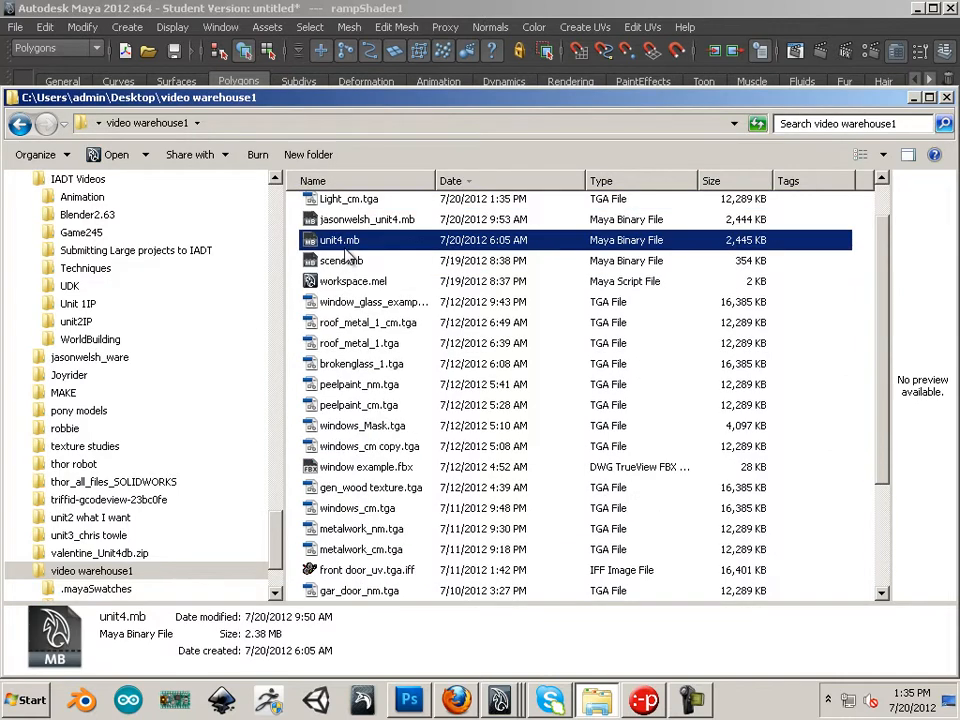
pyautogui.press('Home')
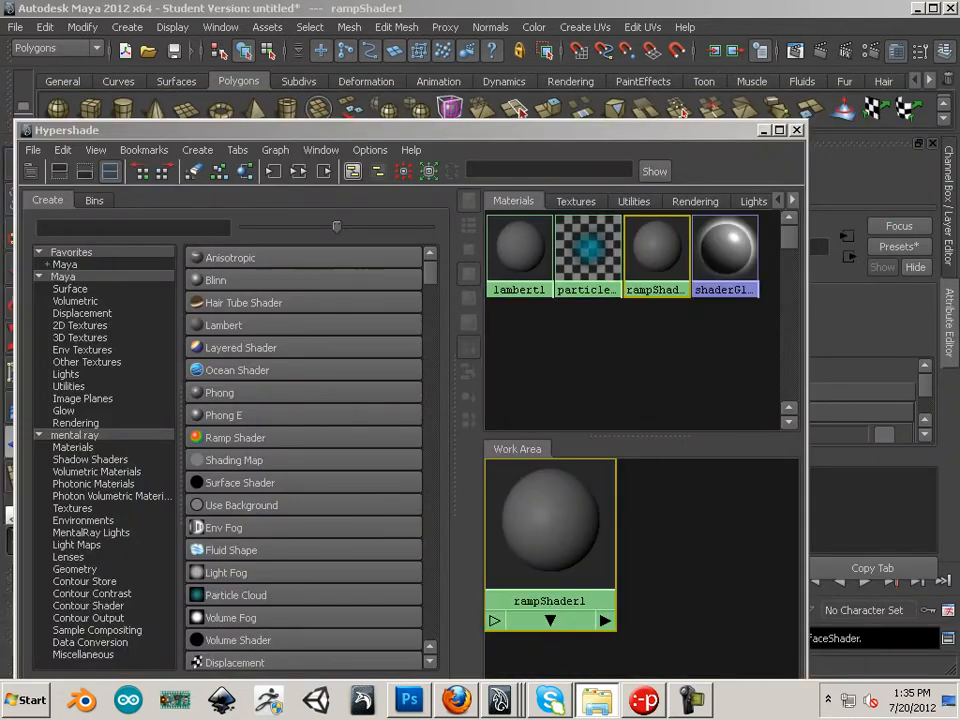
pyautogui.moveTo(499, 698); pyautogui.dragTo(682, 376)
pyautogui.click(572, 205)
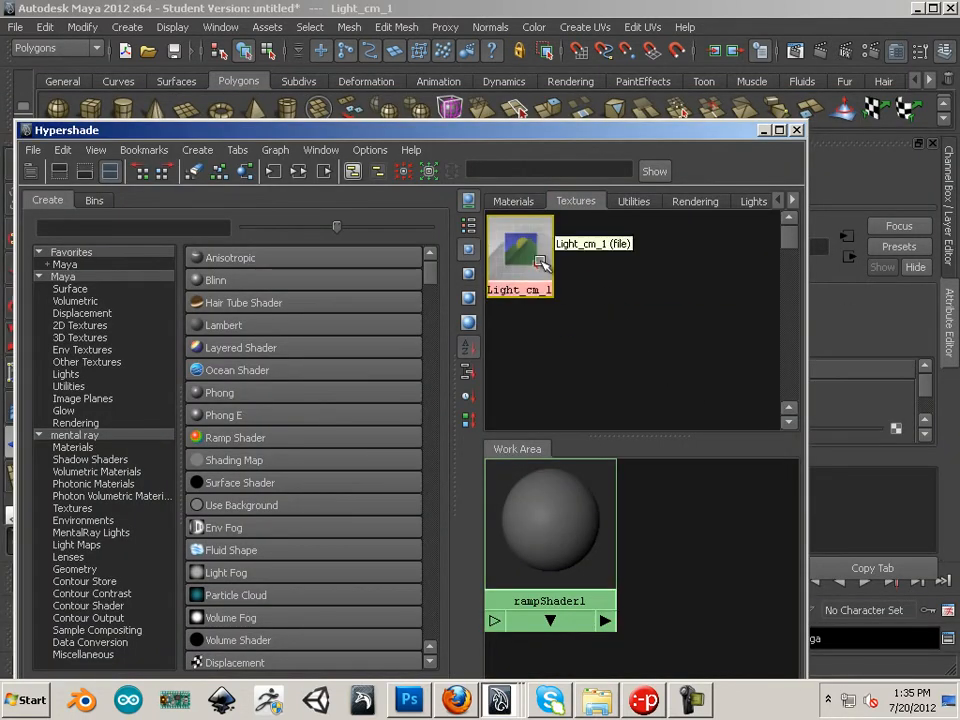
# Try to connect the Light_cm texture to the ramp shader's default input
pyautogui.moveTo(679, 134); pyautogui.dragTo(518, 131)
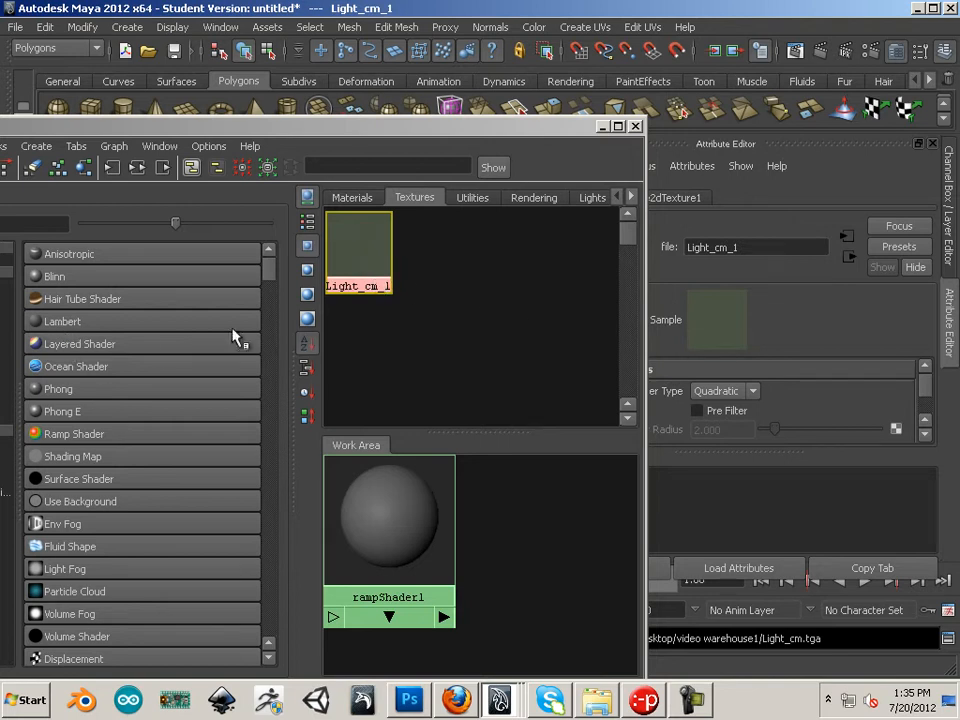
pyautogui.moveTo(353, 256); pyautogui.dragTo(420, 515, button='middle')
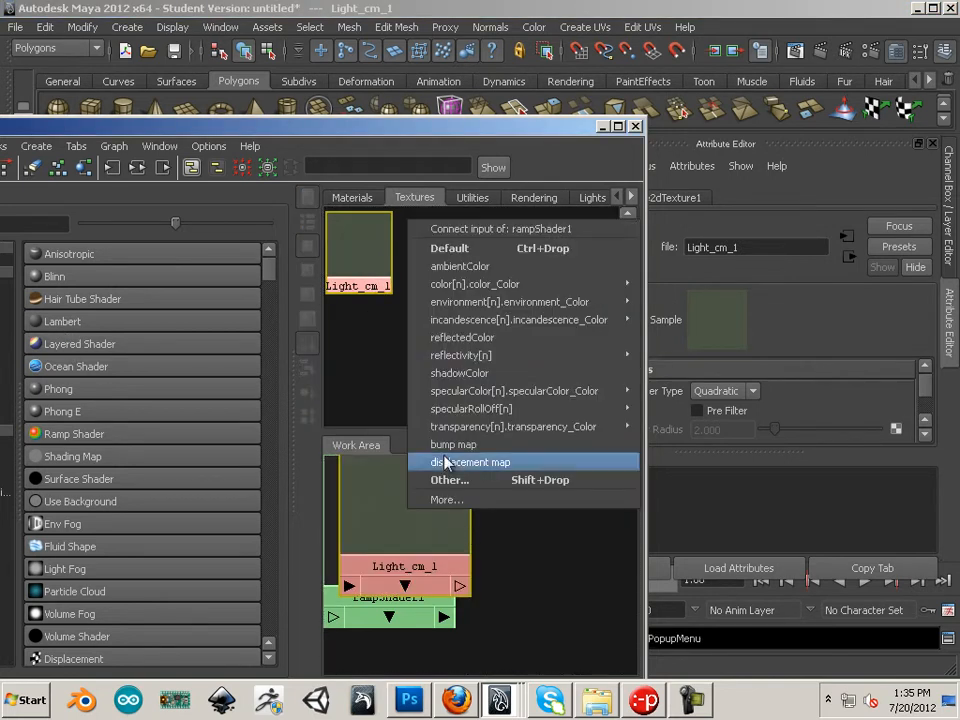
pyautogui.moveTo(450, 318)
pyautogui.moveTo(462, 286)
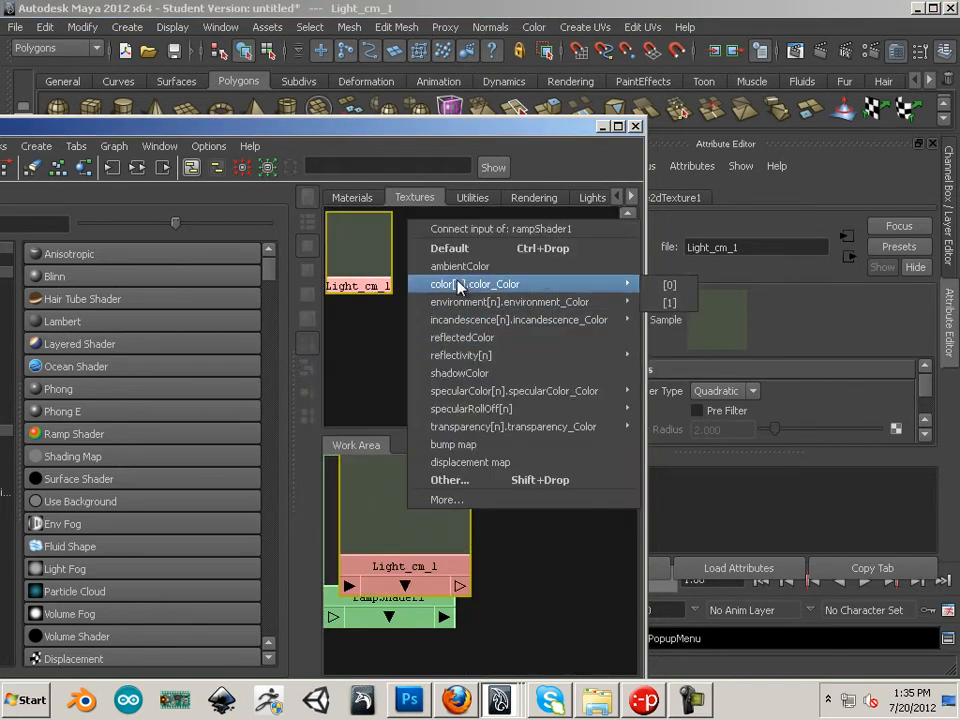
pyautogui.click(463, 250)
# Try to apply the Light_cm texture directly to the lamp mesh, then close the Connection Editor
pyautogui.moveTo(324, 130); pyautogui.dragTo(957, 171)
pyautogui.scroll(3, 267, 420)
pyautogui.rightClick(267, 420)
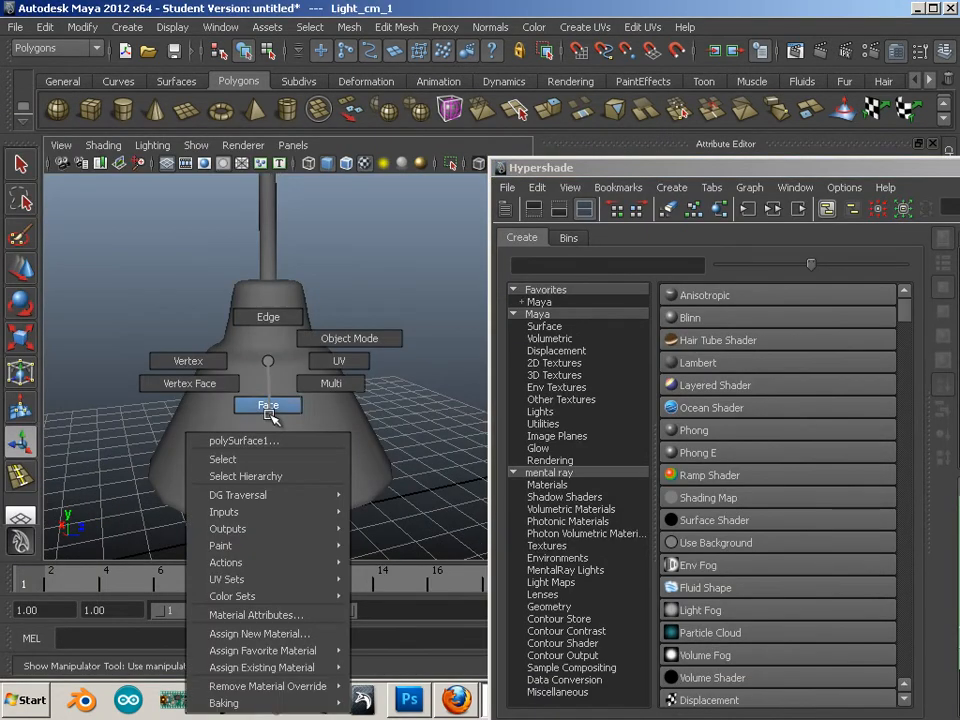
pyautogui.click(268, 405)
pyautogui.click(273, 413)
pyautogui.rightClick(273, 413)
pyautogui.click(368, 336)
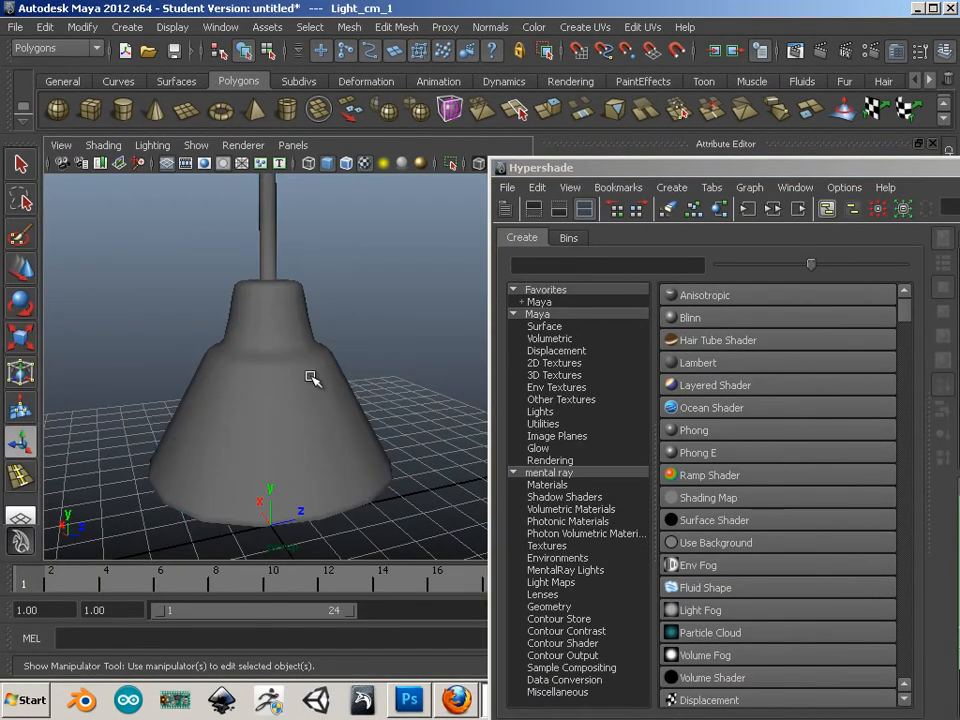
pyautogui.click(285, 398)
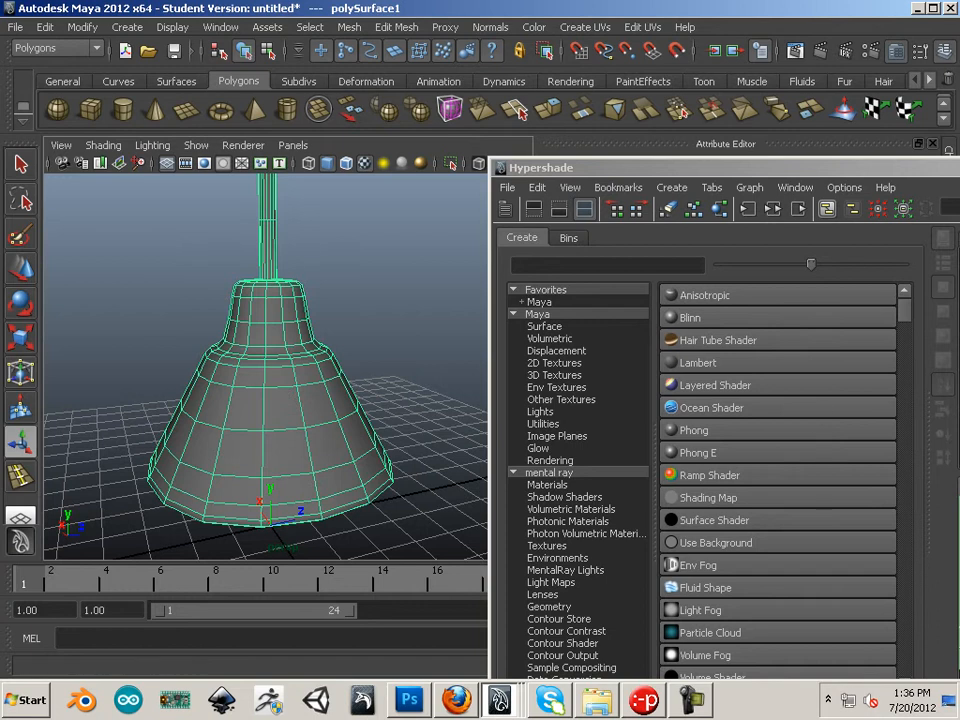
pyautogui.moveTo(957, 405); pyautogui.dragTo(270, 440, button='middle')
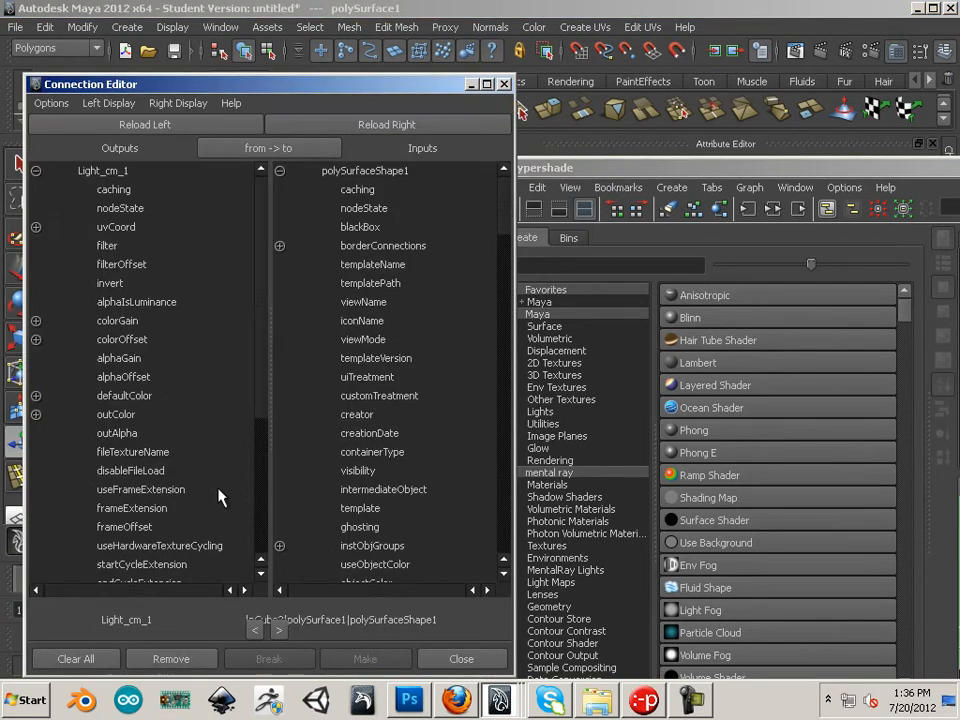
pyautogui.click(505, 85)
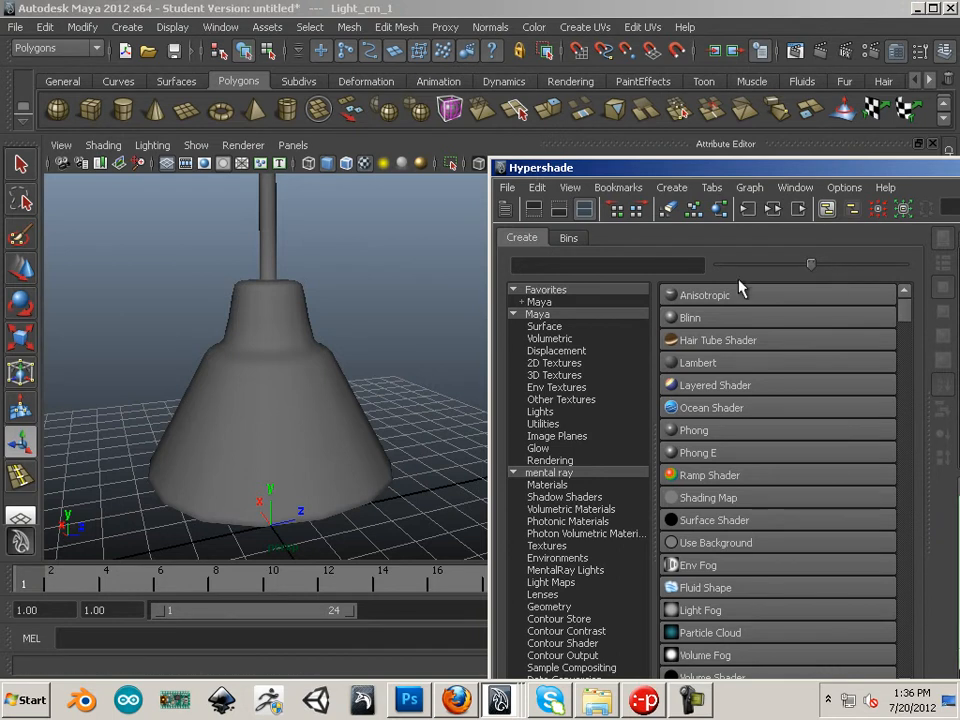
# Retry connecting the Light_cm texture in the work area to the ramp shader through the Default option
pyautogui.moveTo(656, 171); pyautogui.dragTo(271, 125)
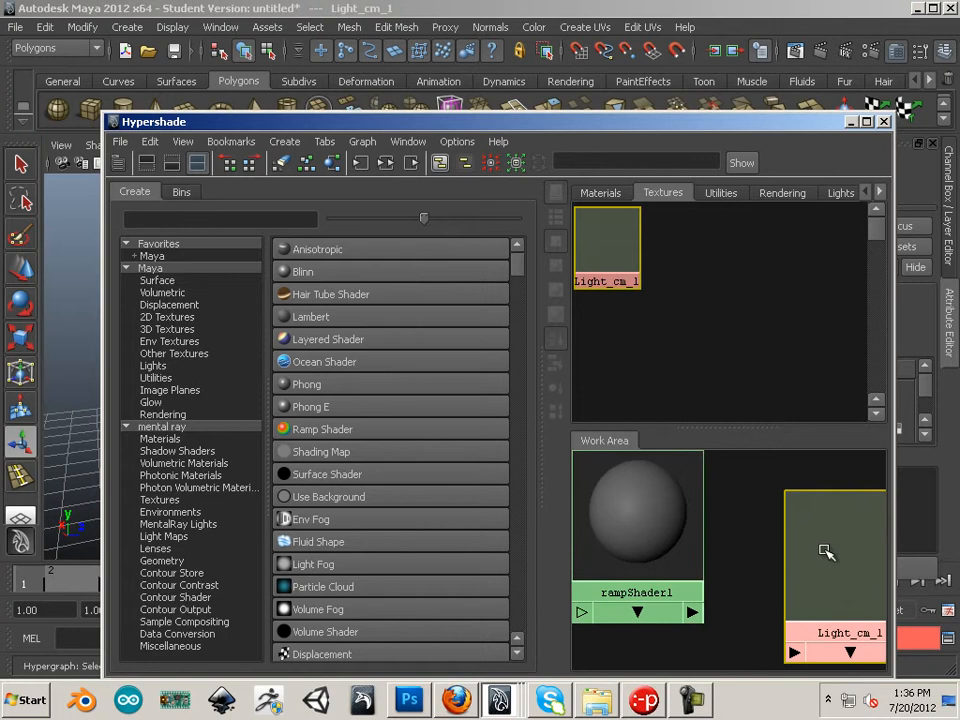
pyautogui.moveTo(826, 552); pyautogui.dragTo(630, 520, button='middle')
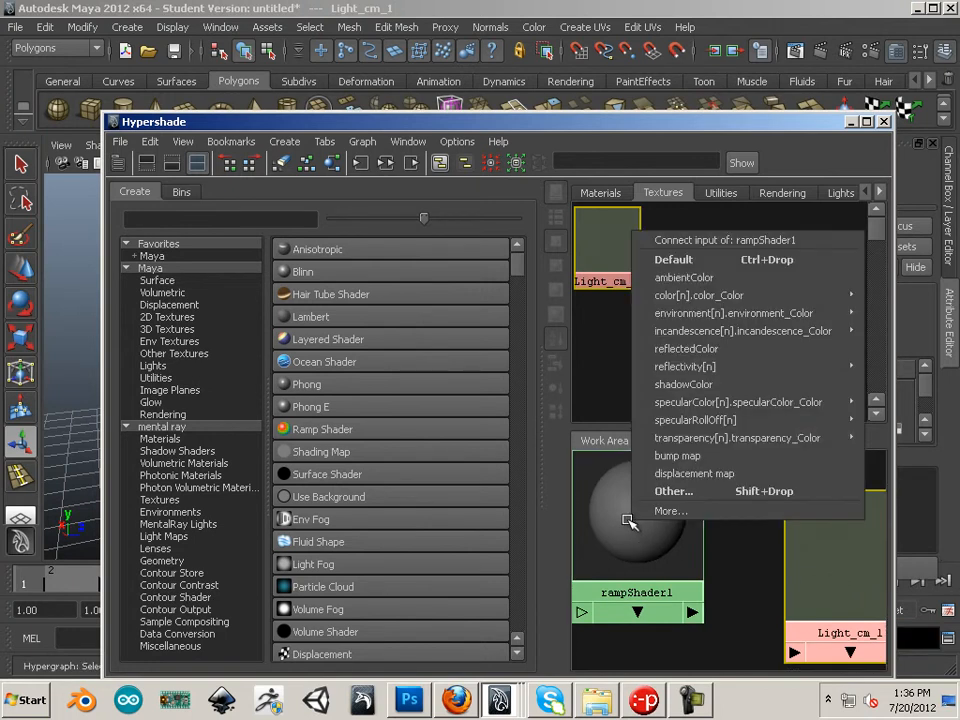
pyautogui.click(690, 259)
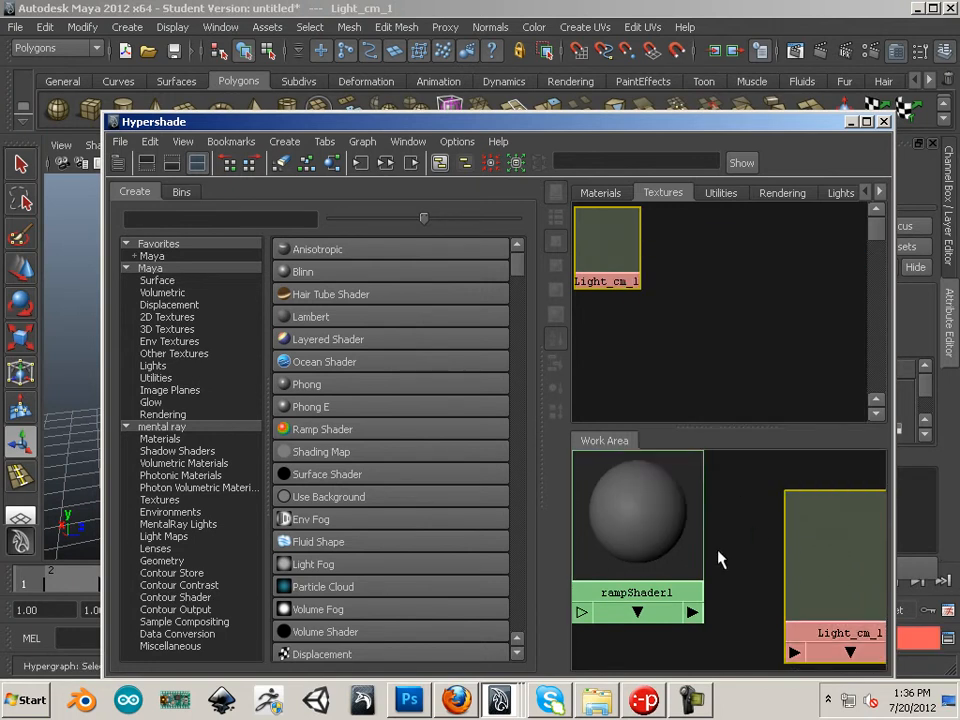
# Delete the ramp shader and create a Lambert material in its place
pyautogui.click(653, 560)
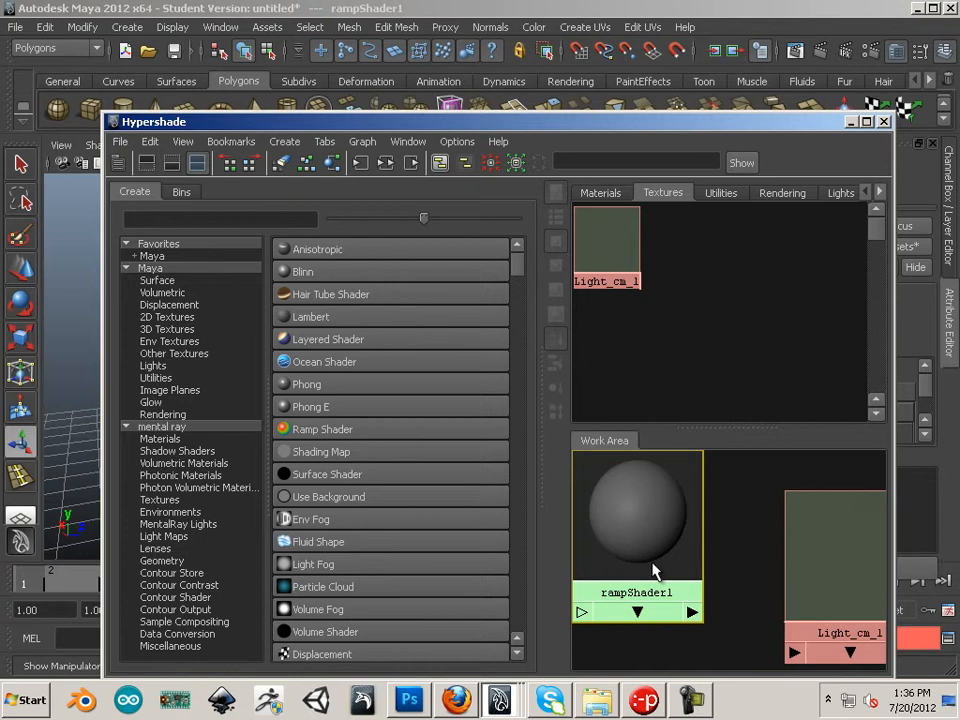
pyautogui.press('Delete')
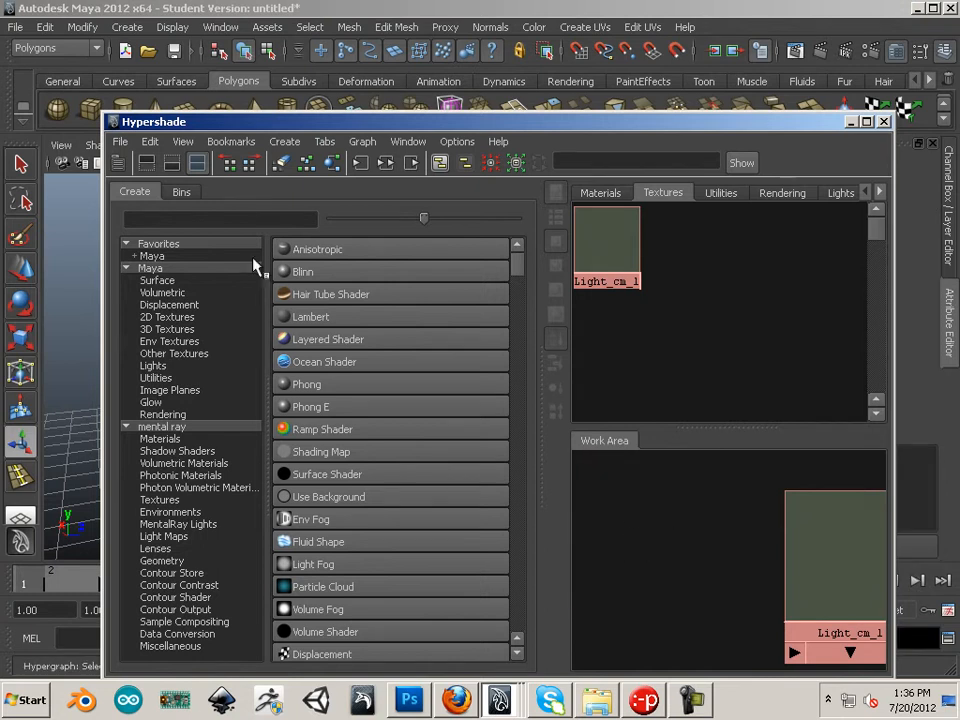
pyautogui.click(300, 318)
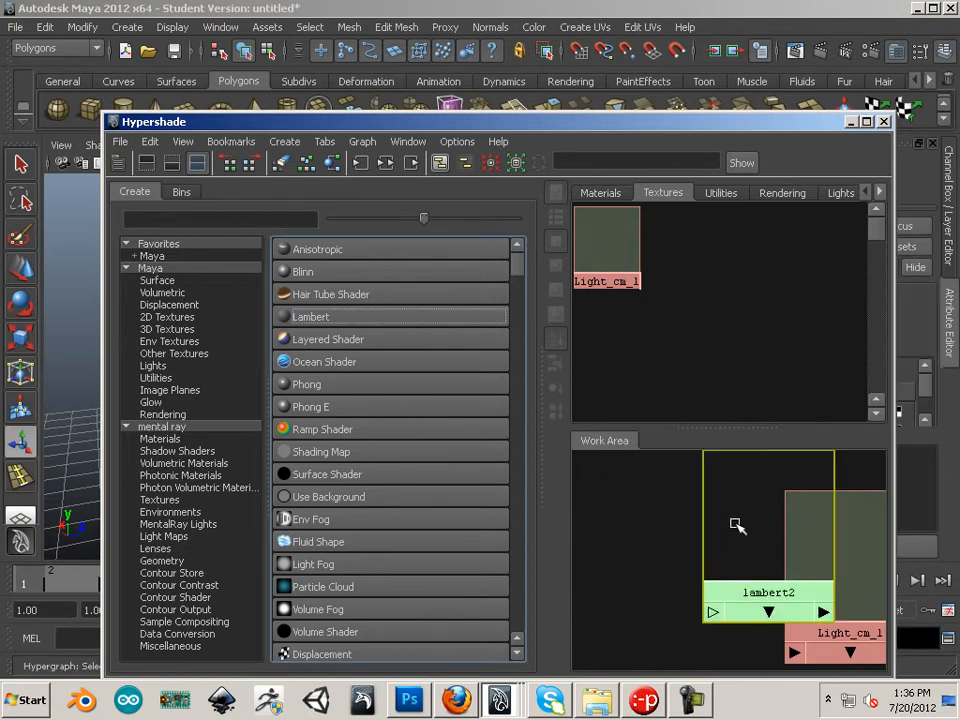
# Connect the Light_cm texture to the new Lambert's default colour input and minimize the Hypershade
pyautogui.moveTo(828, 573); pyautogui.dragTo(682, 538, button='middle')
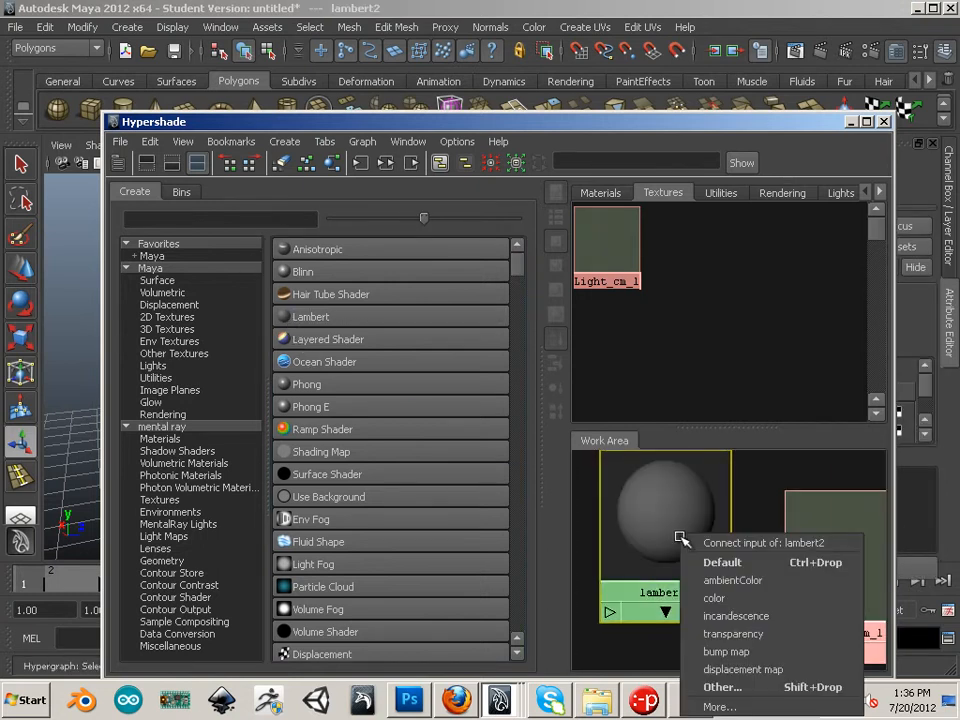
pyautogui.click(728, 566)
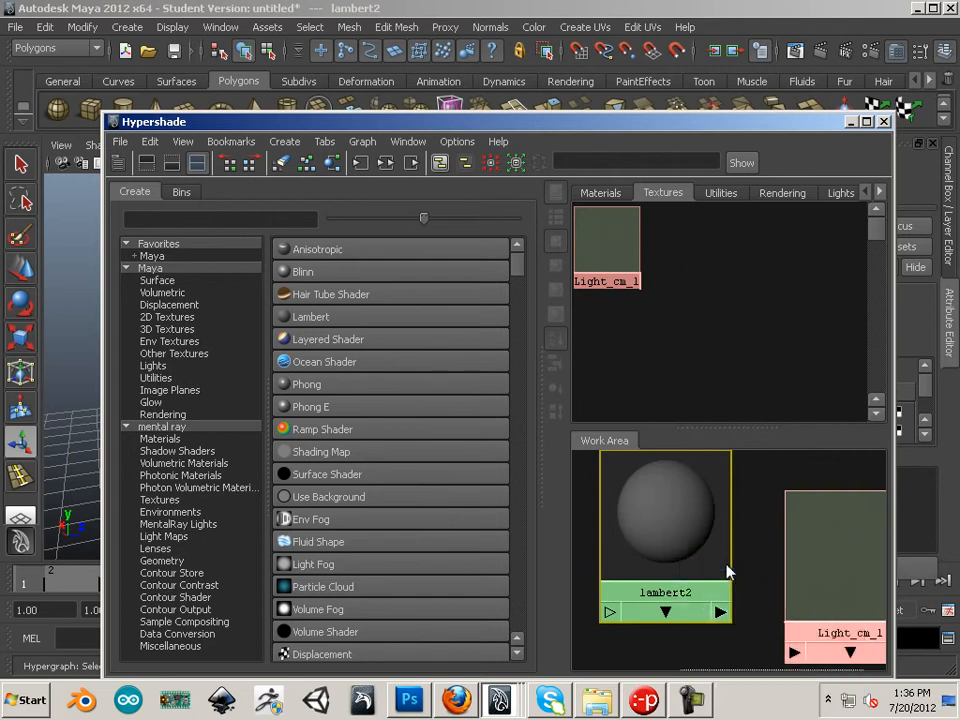
pyautogui.click(851, 121)
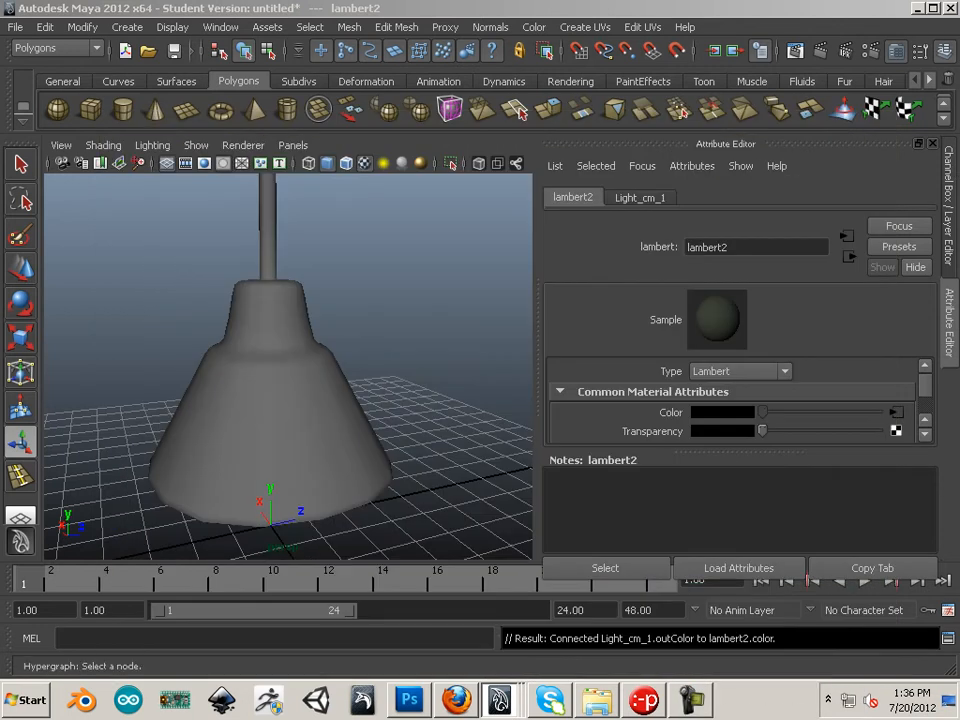
# Assign the textured lambert2 material to the lamp mesh
pyautogui.moveTo(716, 319); pyautogui.dragTo(310, 388, button='middle')
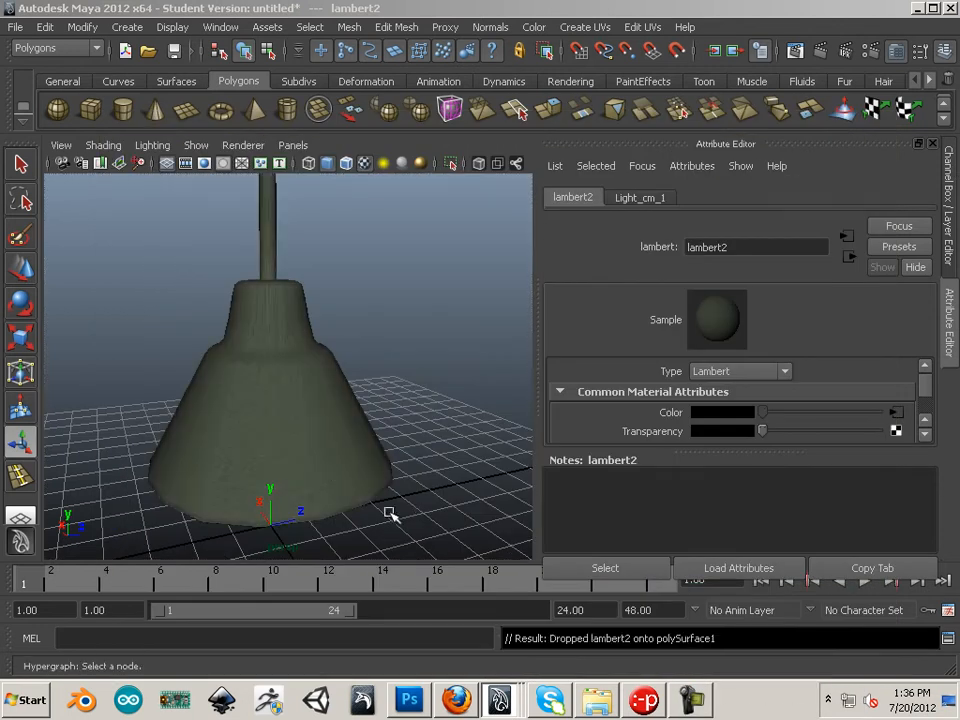
# Examine the texture on the lamp's shade, neck and rod from several angles, including the inside around the bulb from below
pyautogui.keyDown('alt'); pyautogui.moveTo(390, 513); pyautogui.dragTo(300, 444); pyautogui.keyUp('alt')
pyautogui.keyDown('alt'); pyautogui.moveTo(300, 444); pyautogui.dragTo(402, 440, button='right'); pyautogui.keyUp('alt')
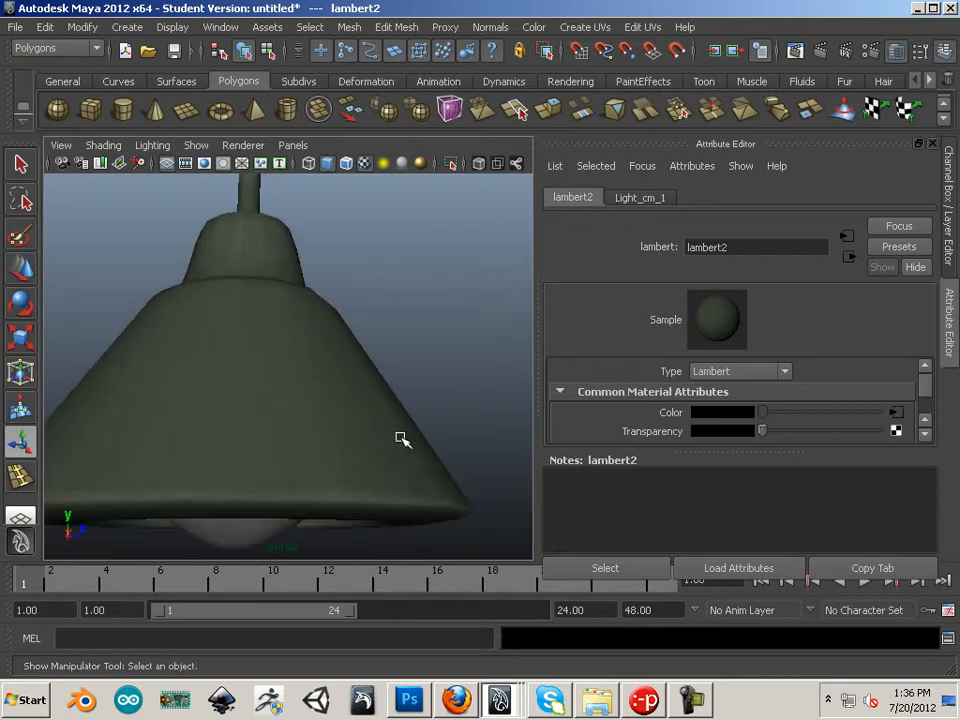
pyautogui.keyDown('alt'); pyautogui.moveTo(294, 348); pyautogui.dragTo(373, 459); pyautogui.keyUp('alt')
pyautogui.keyDown('alt'); pyautogui.moveTo(373, 457); pyautogui.dragTo(222, 388, button='right'); pyautogui.keyUp('alt')
pyautogui.keyDown('alt'); pyautogui.moveTo(222, 388); pyautogui.dragTo(250, 399, button='middle'); pyautogui.keyUp('alt')
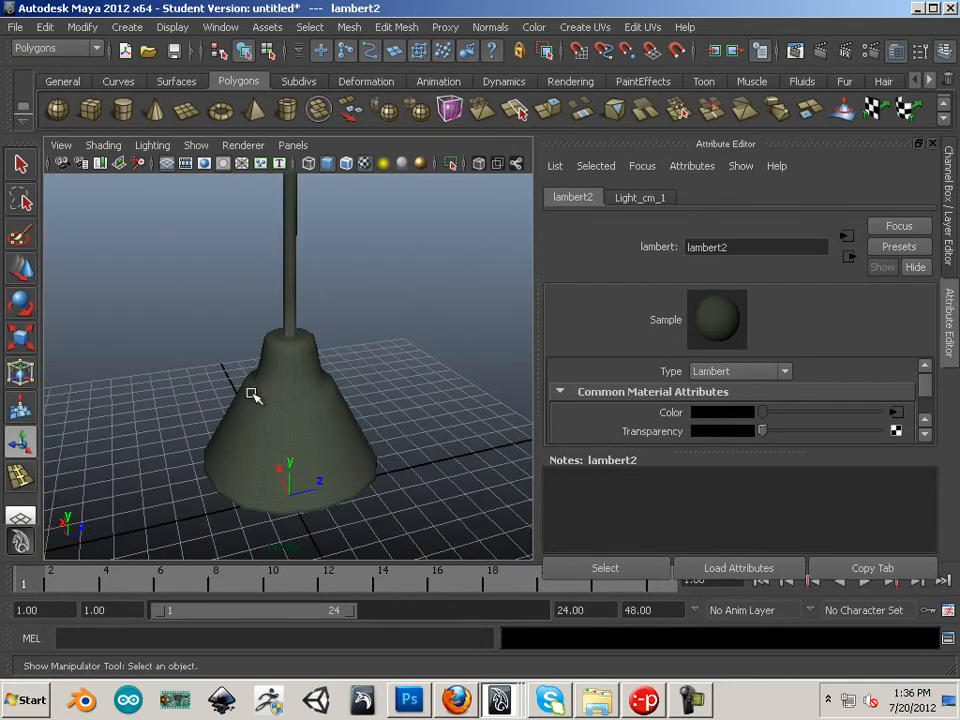
pyautogui.keyDown('alt'); pyautogui.moveTo(253, 395); pyautogui.dragTo(366, 437, button='right'); pyautogui.keyUp('alt')
pyautogui.moveTo(349, 358); pyautogui.dragTo(424, 350, button='right')
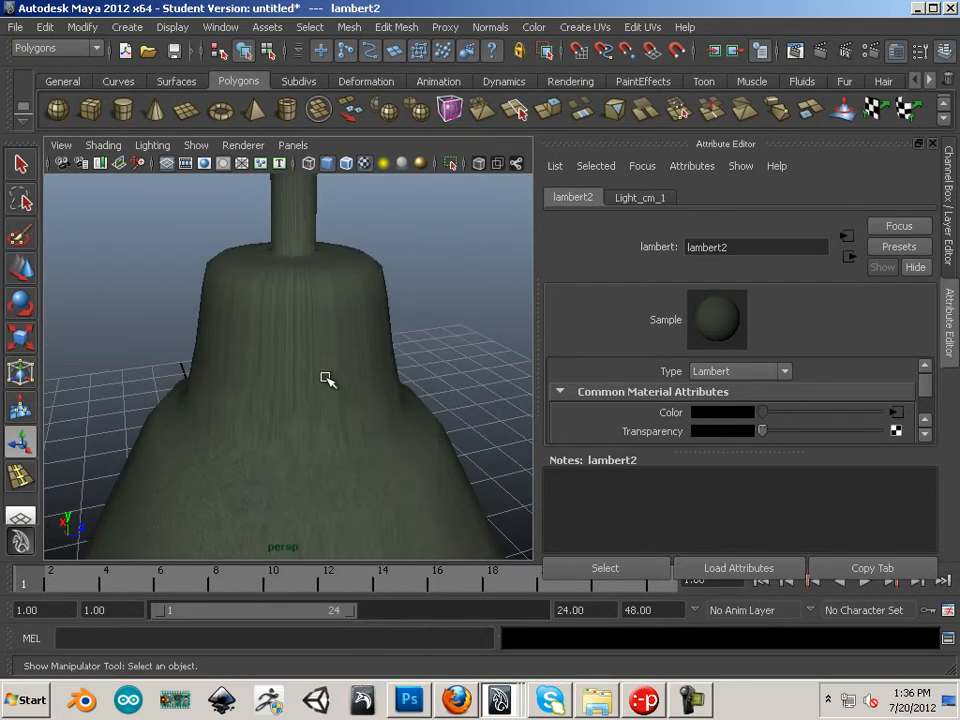
pyautogui.scroll(2, 318, 376)
pyautogui.scroll(-2, 298, 371)
pyautogui.keyDown('alt'); pyautogui.moveTo(410, 438); pyautogui.dragTo(225, 489, button='right'); pyautogui.keyUp('alt')
pyautogui.keyDown('alt'); pyautogui.moveTo(225, 489); pyautogui.dragTo(225, 326); pyautogui.keyUp('alt')
pyautogui.keyDown('alt'); pyautogui.moveTo(225, 326); pyautogui.dragTo(328, 393, button='right'); pyautogui.keyUp('alt')
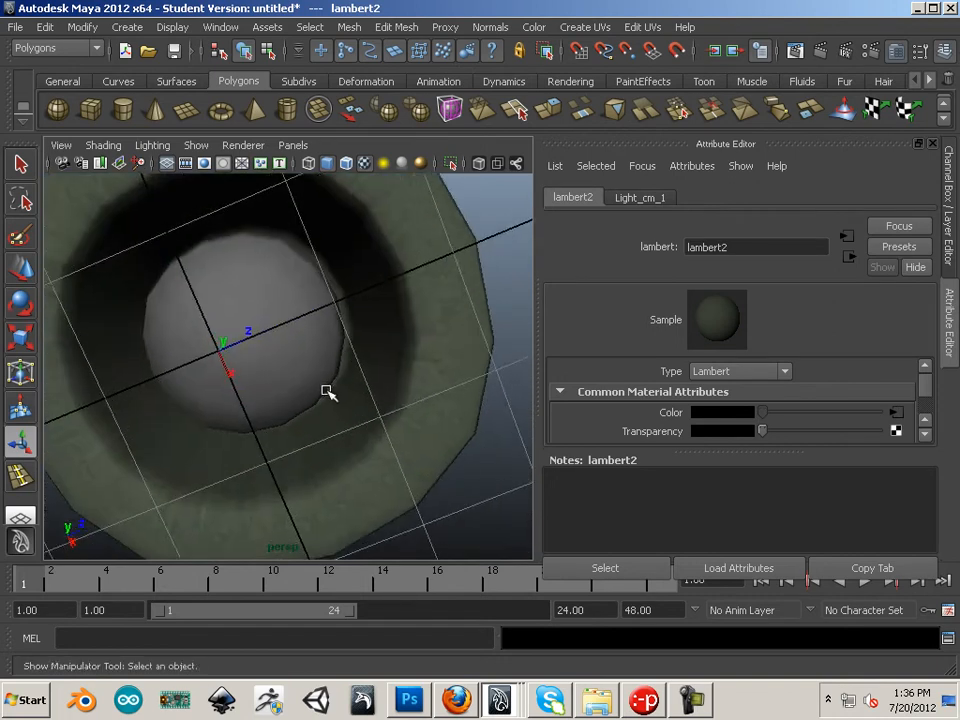
pyautogui.keyDown('alt'); pyautogui.moveTo(328, 393); pyautogui.dragTo(615, 568); pyautogui.keyUp('alt')
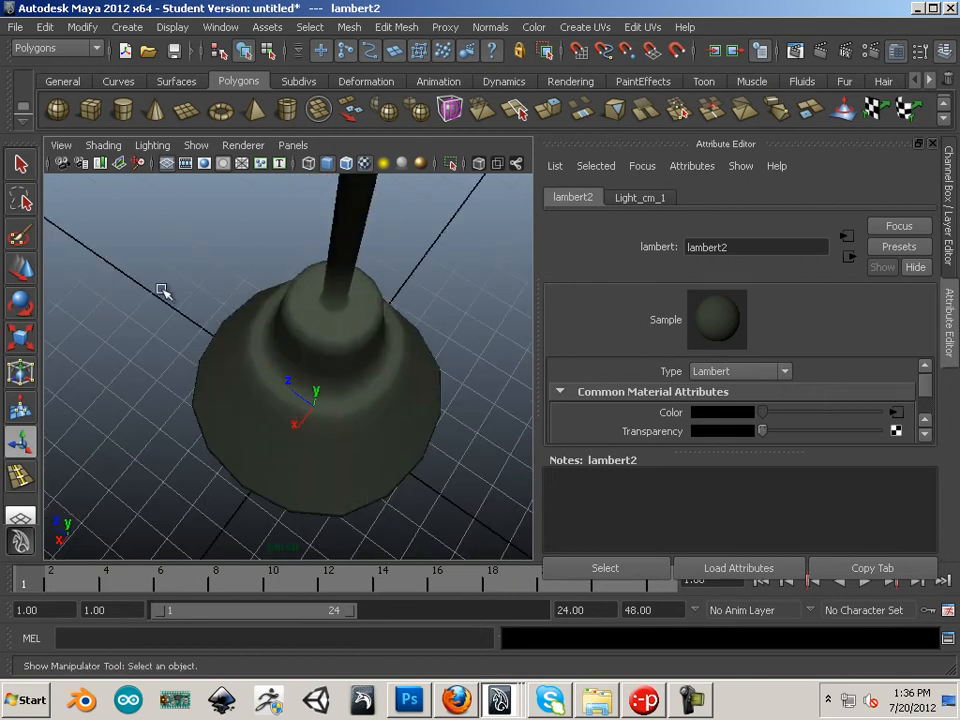